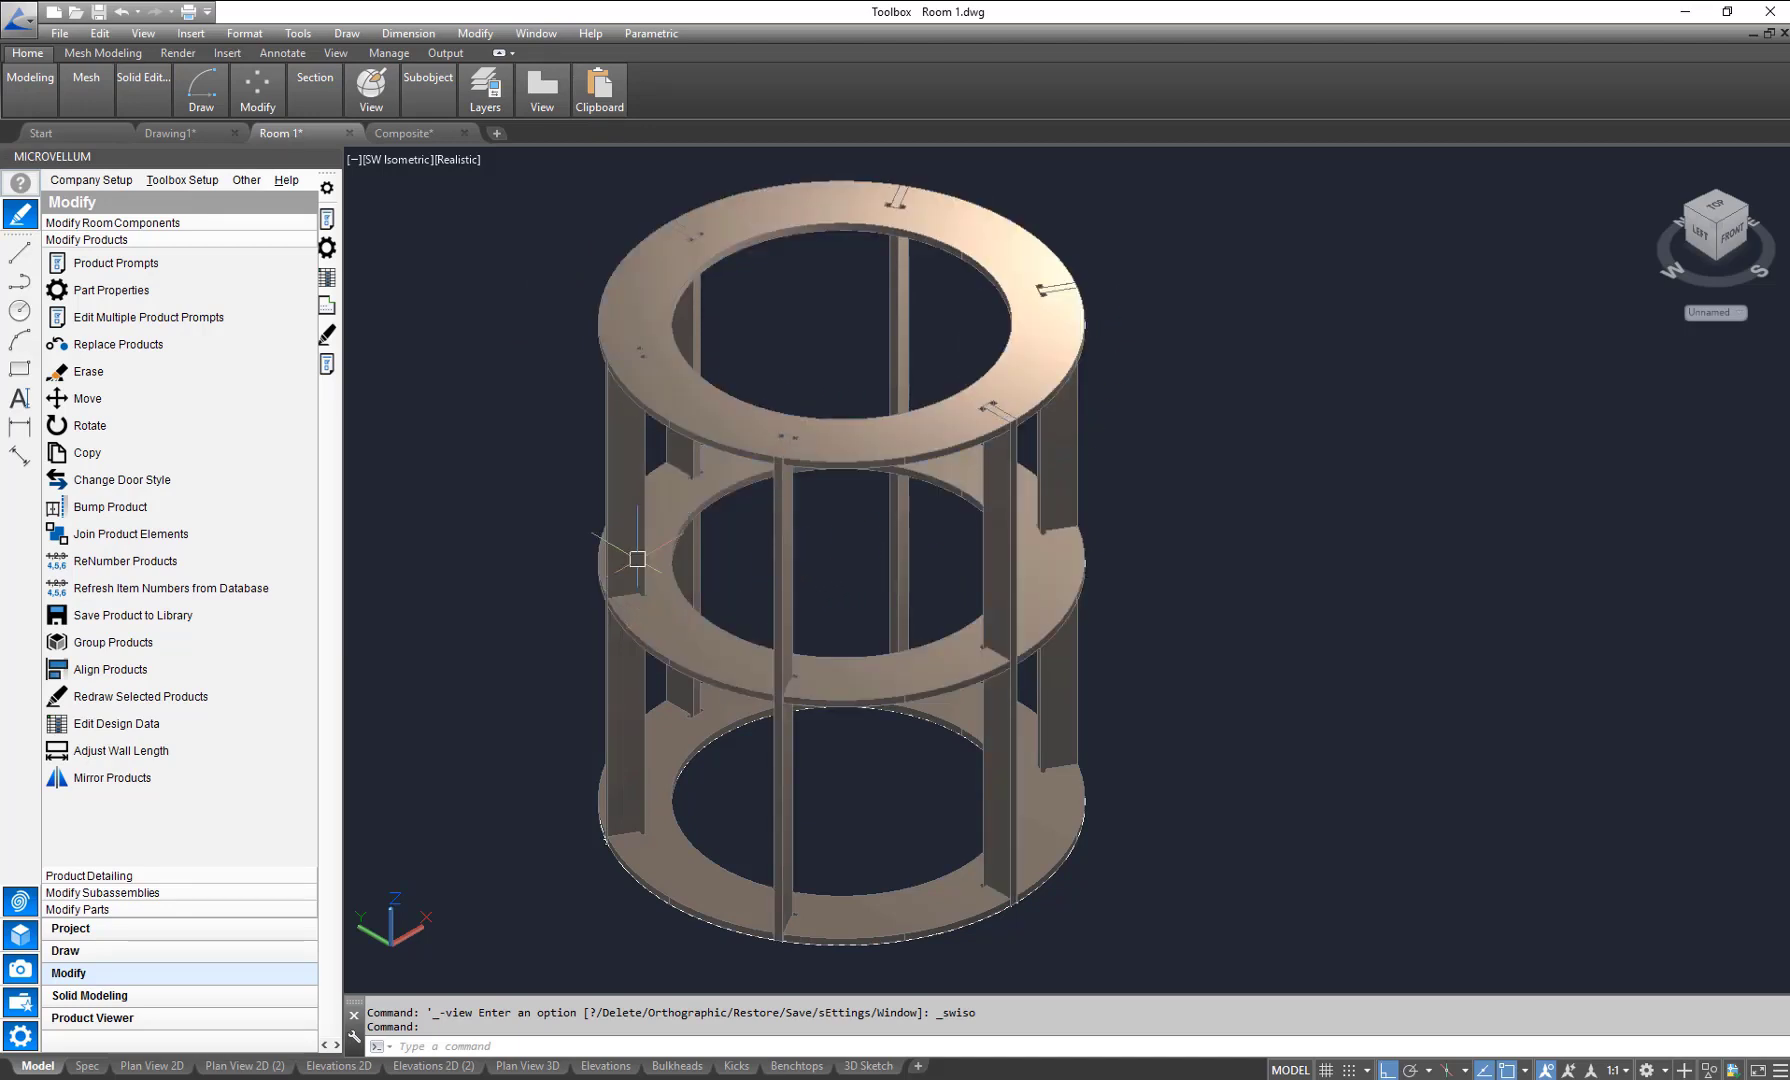
# Step: Switch the viewport to the Top view and pan to free drawing space
pyautogui.click(375, 161)
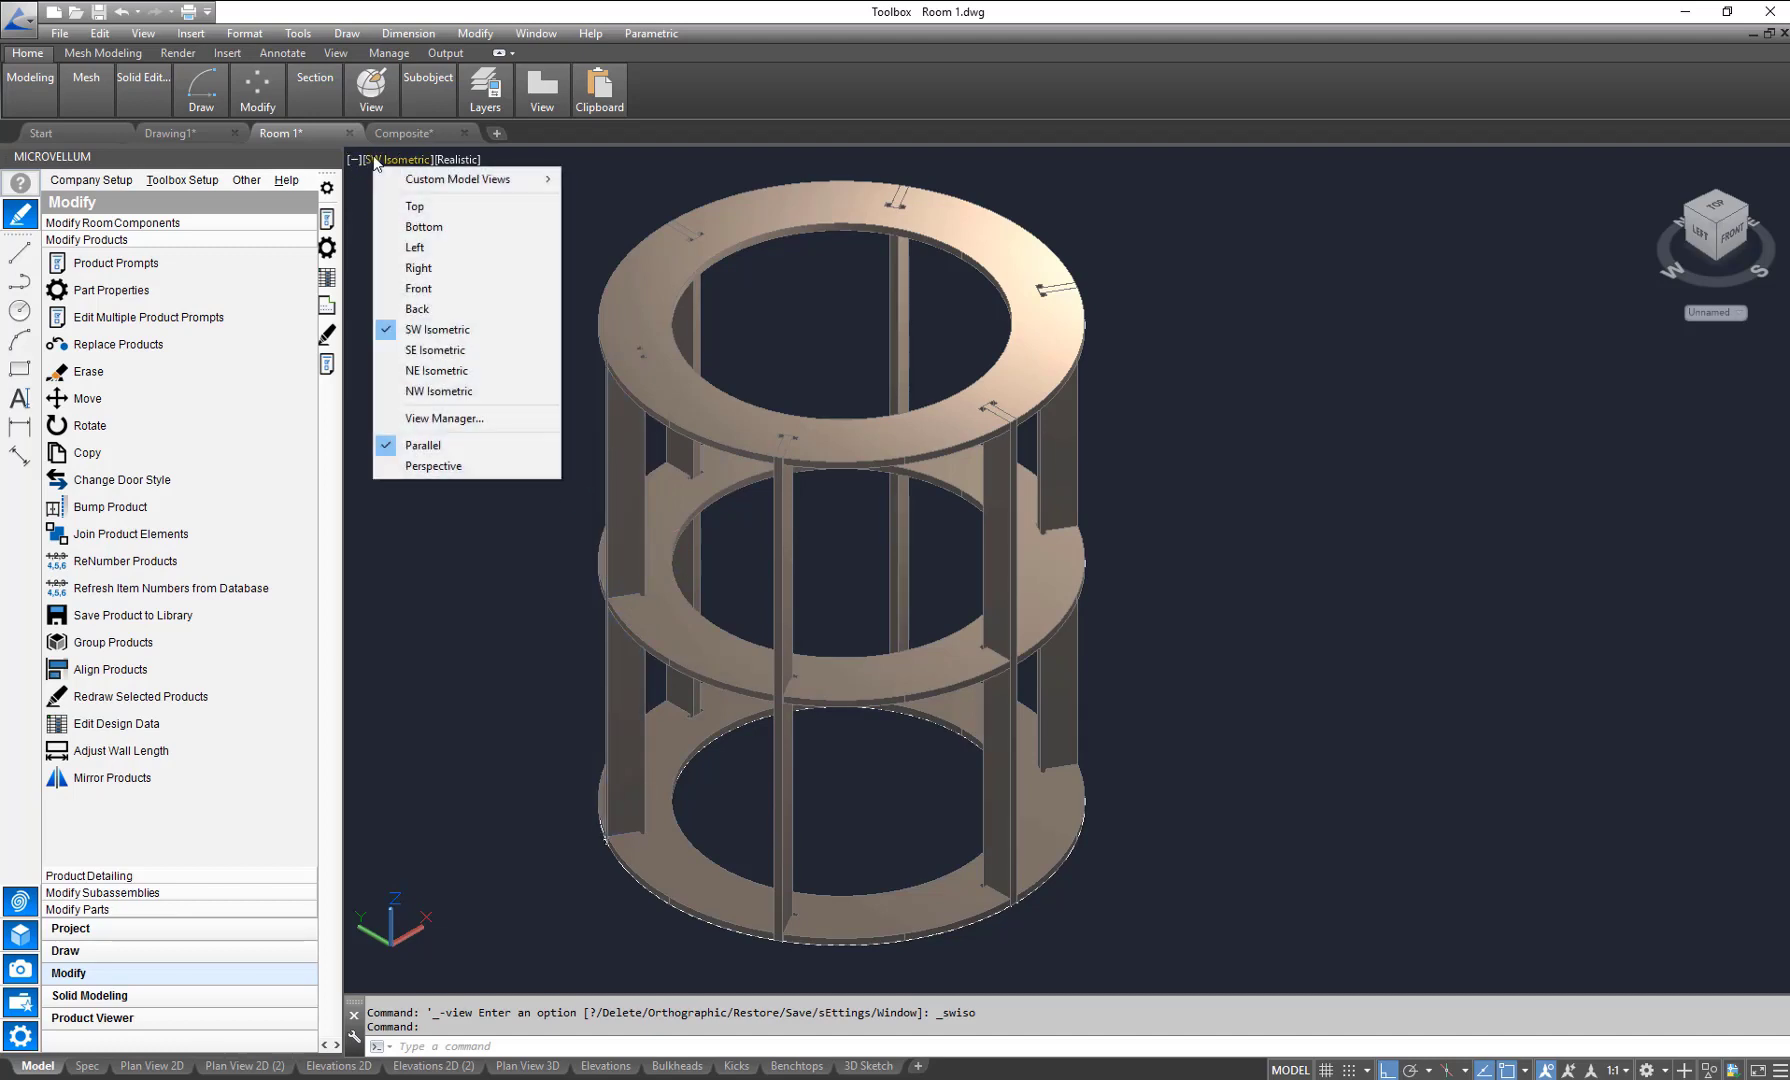
pyautogui.click(419, 207)
pyautogui.moveTo(1243, 660); pyautogui.dragTo(808, 362, button='middle')
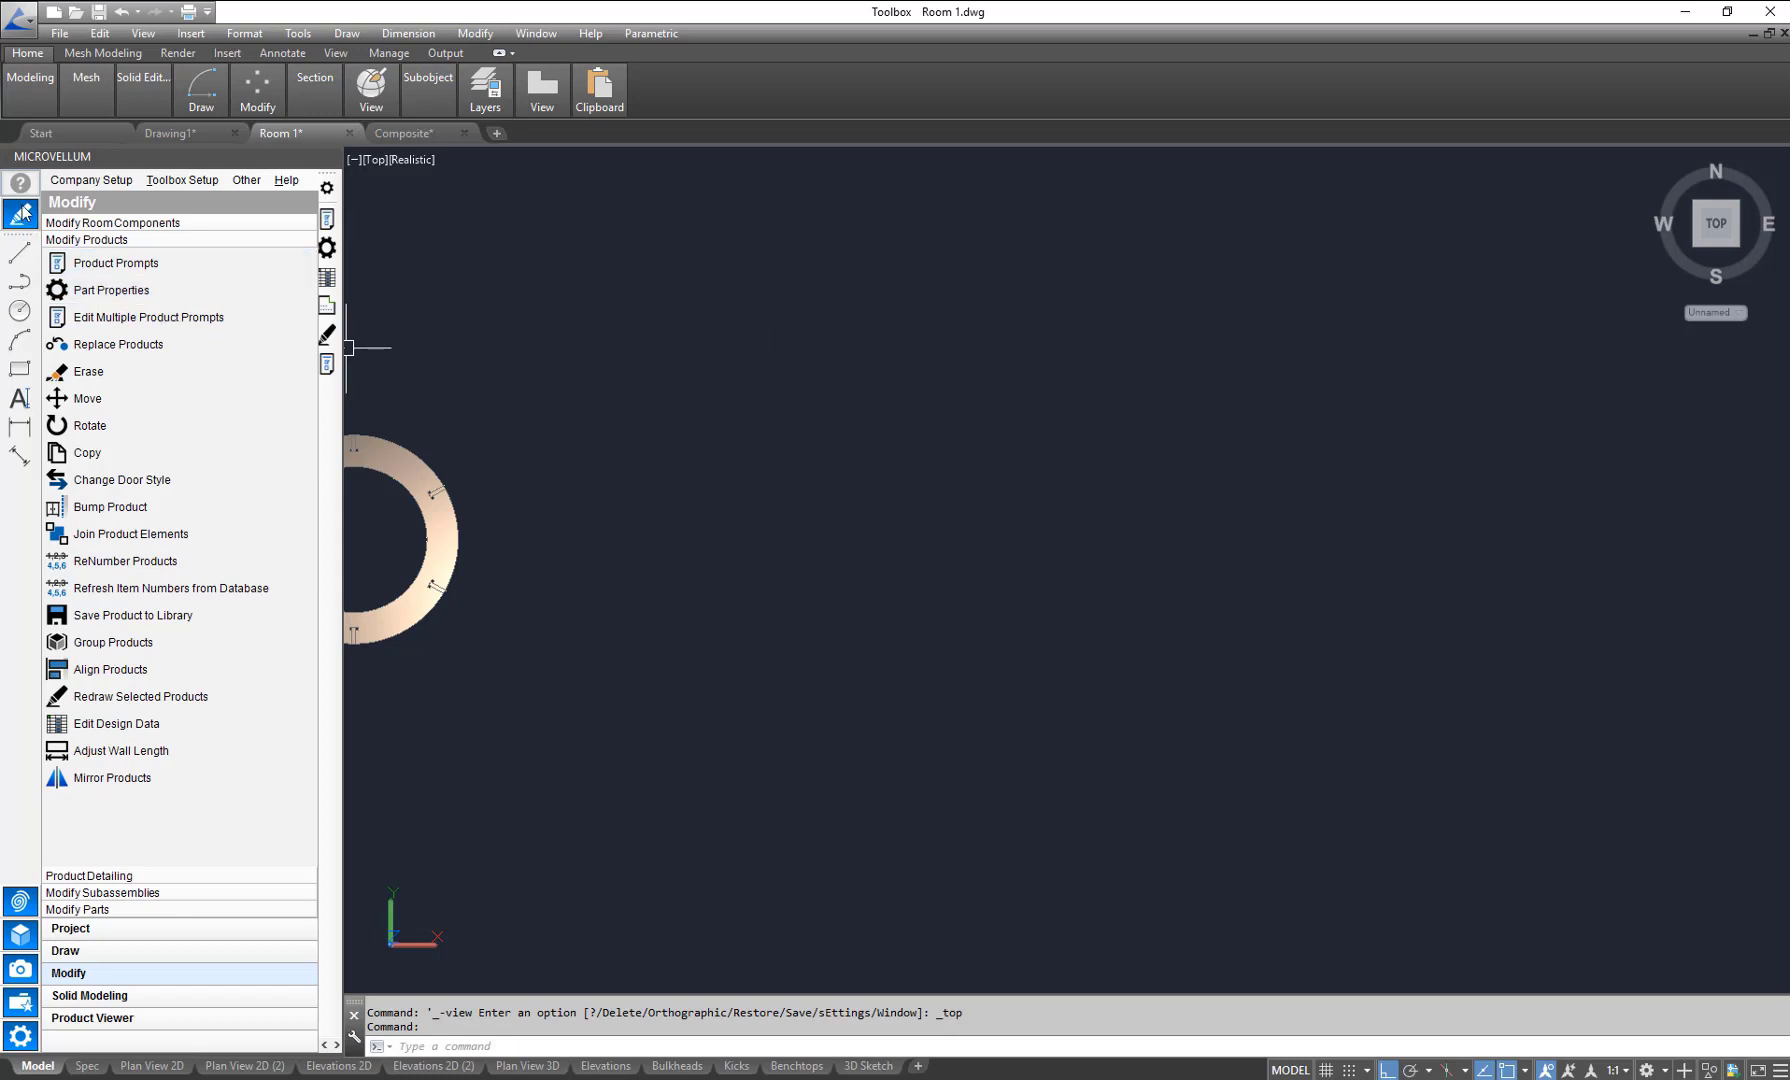
# Step: Draw a circle of radius 500 in empty space
pyautogui.click(19, 312)
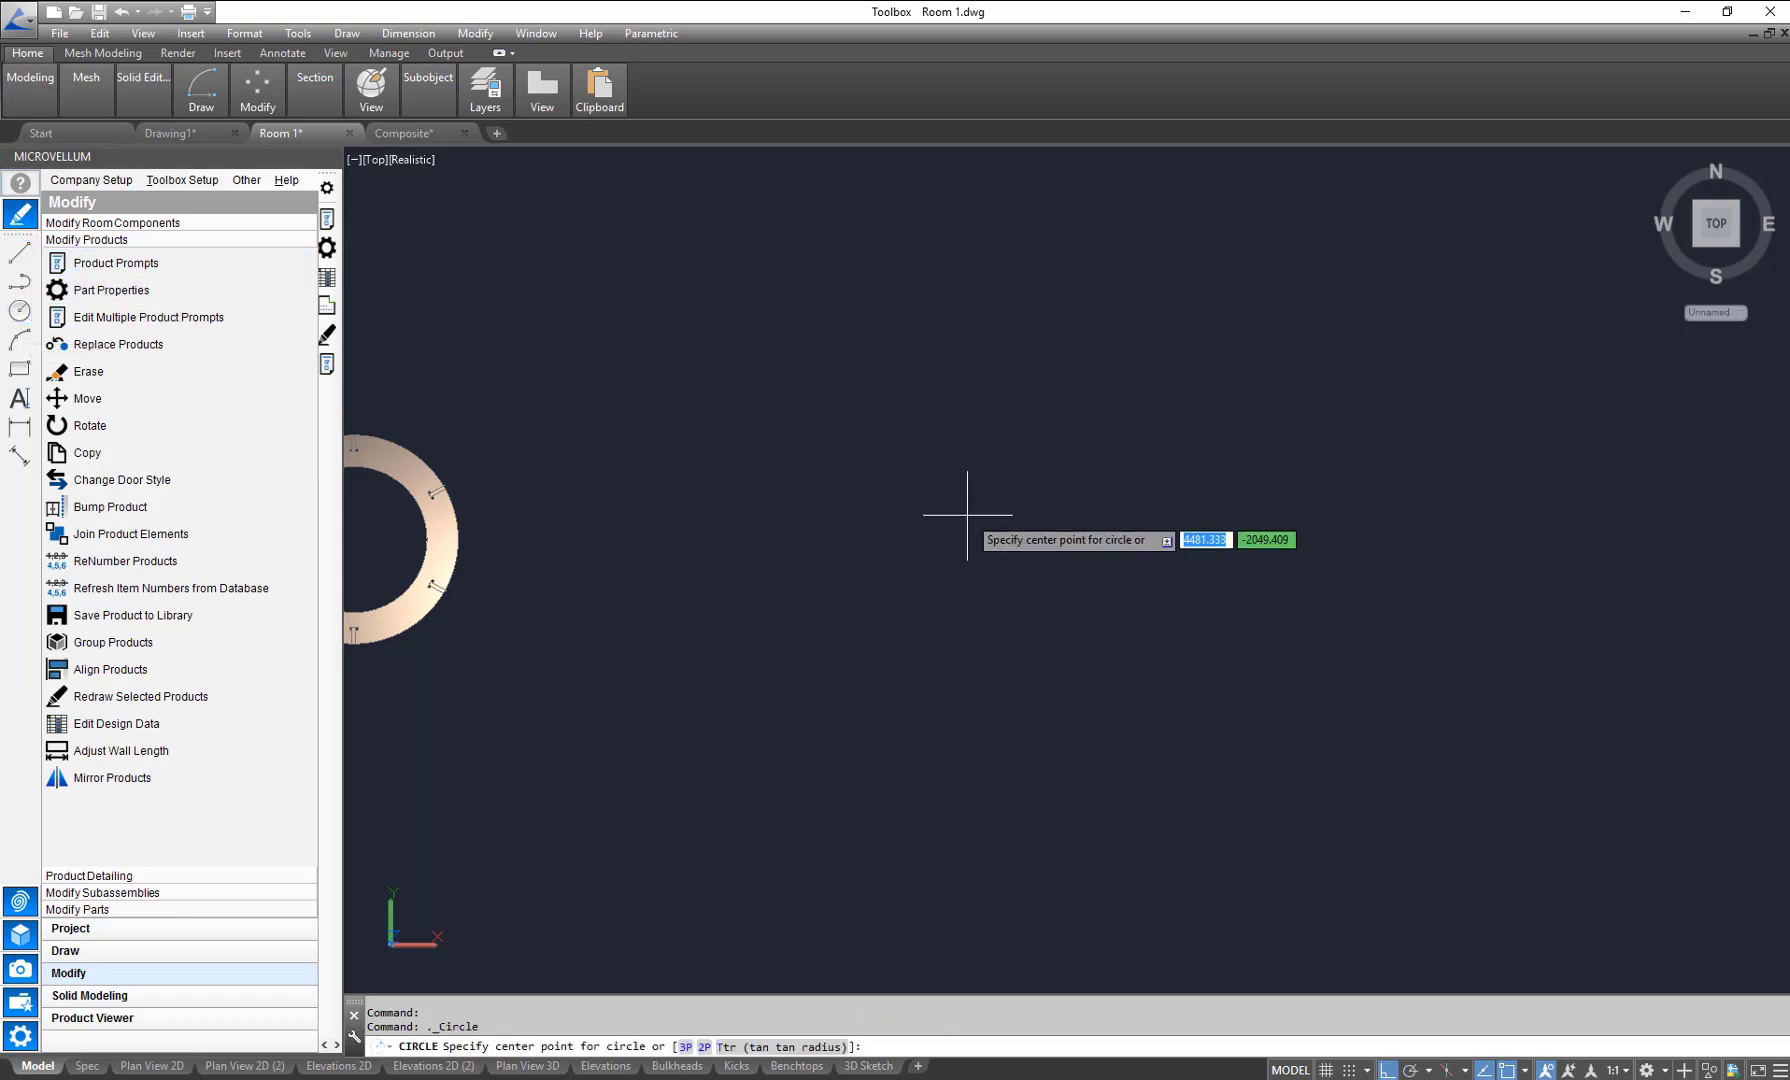
pyautogui.click(966, 467)
pyautogui.write('5')
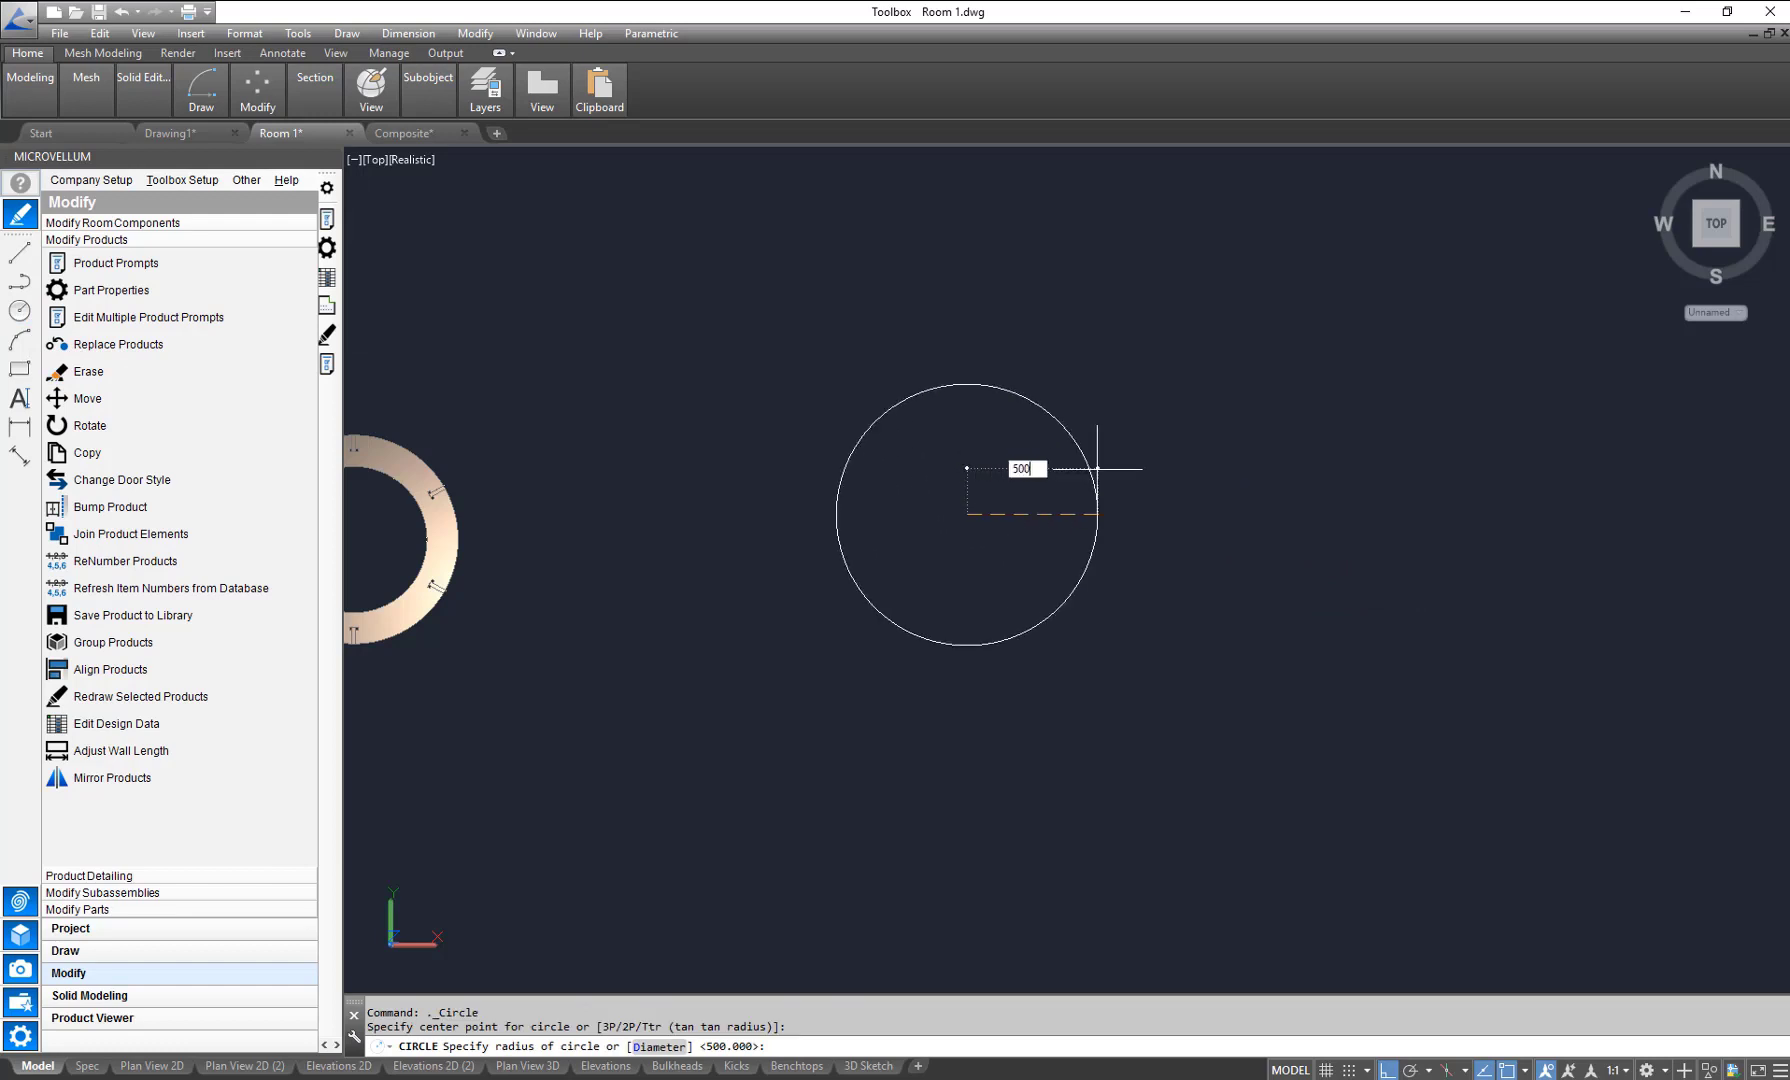
pyautogui.write('00')
pyautogui.press('Return')
pyautogui.scroll(2, 979, 482)
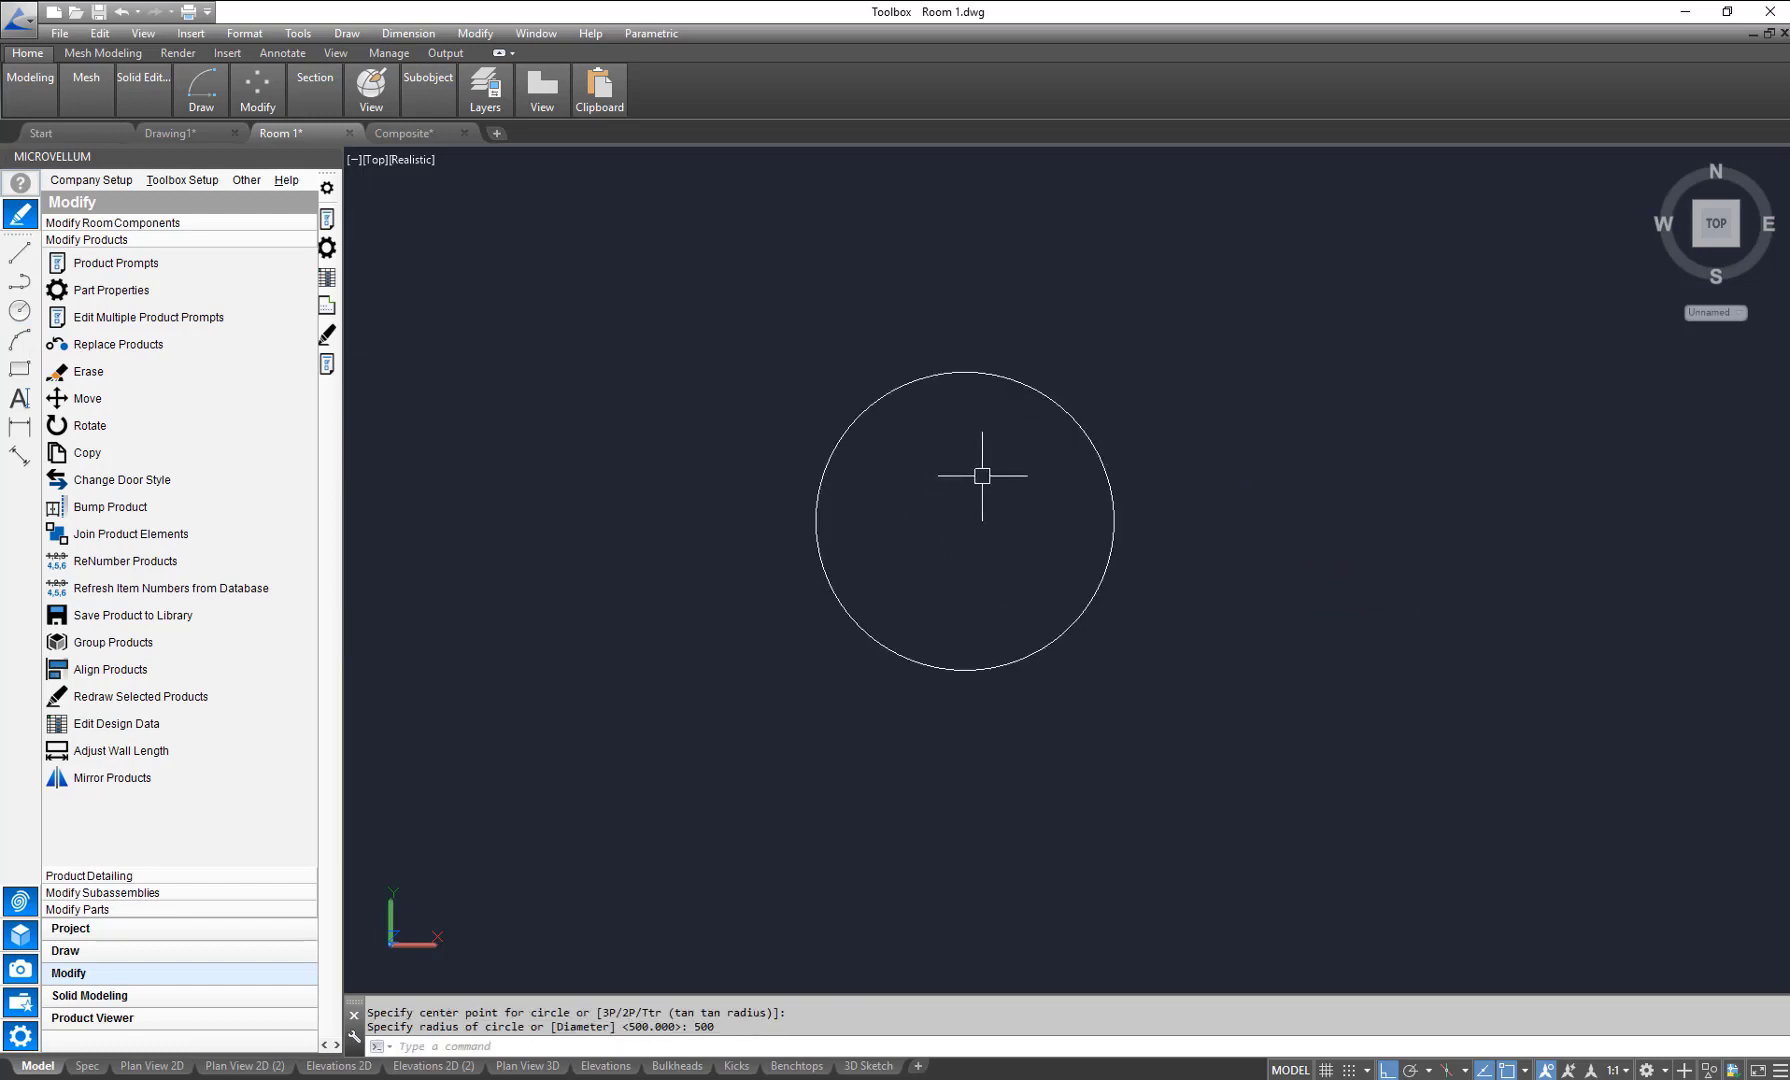
pyautogui.scroll(2, 982, 476)
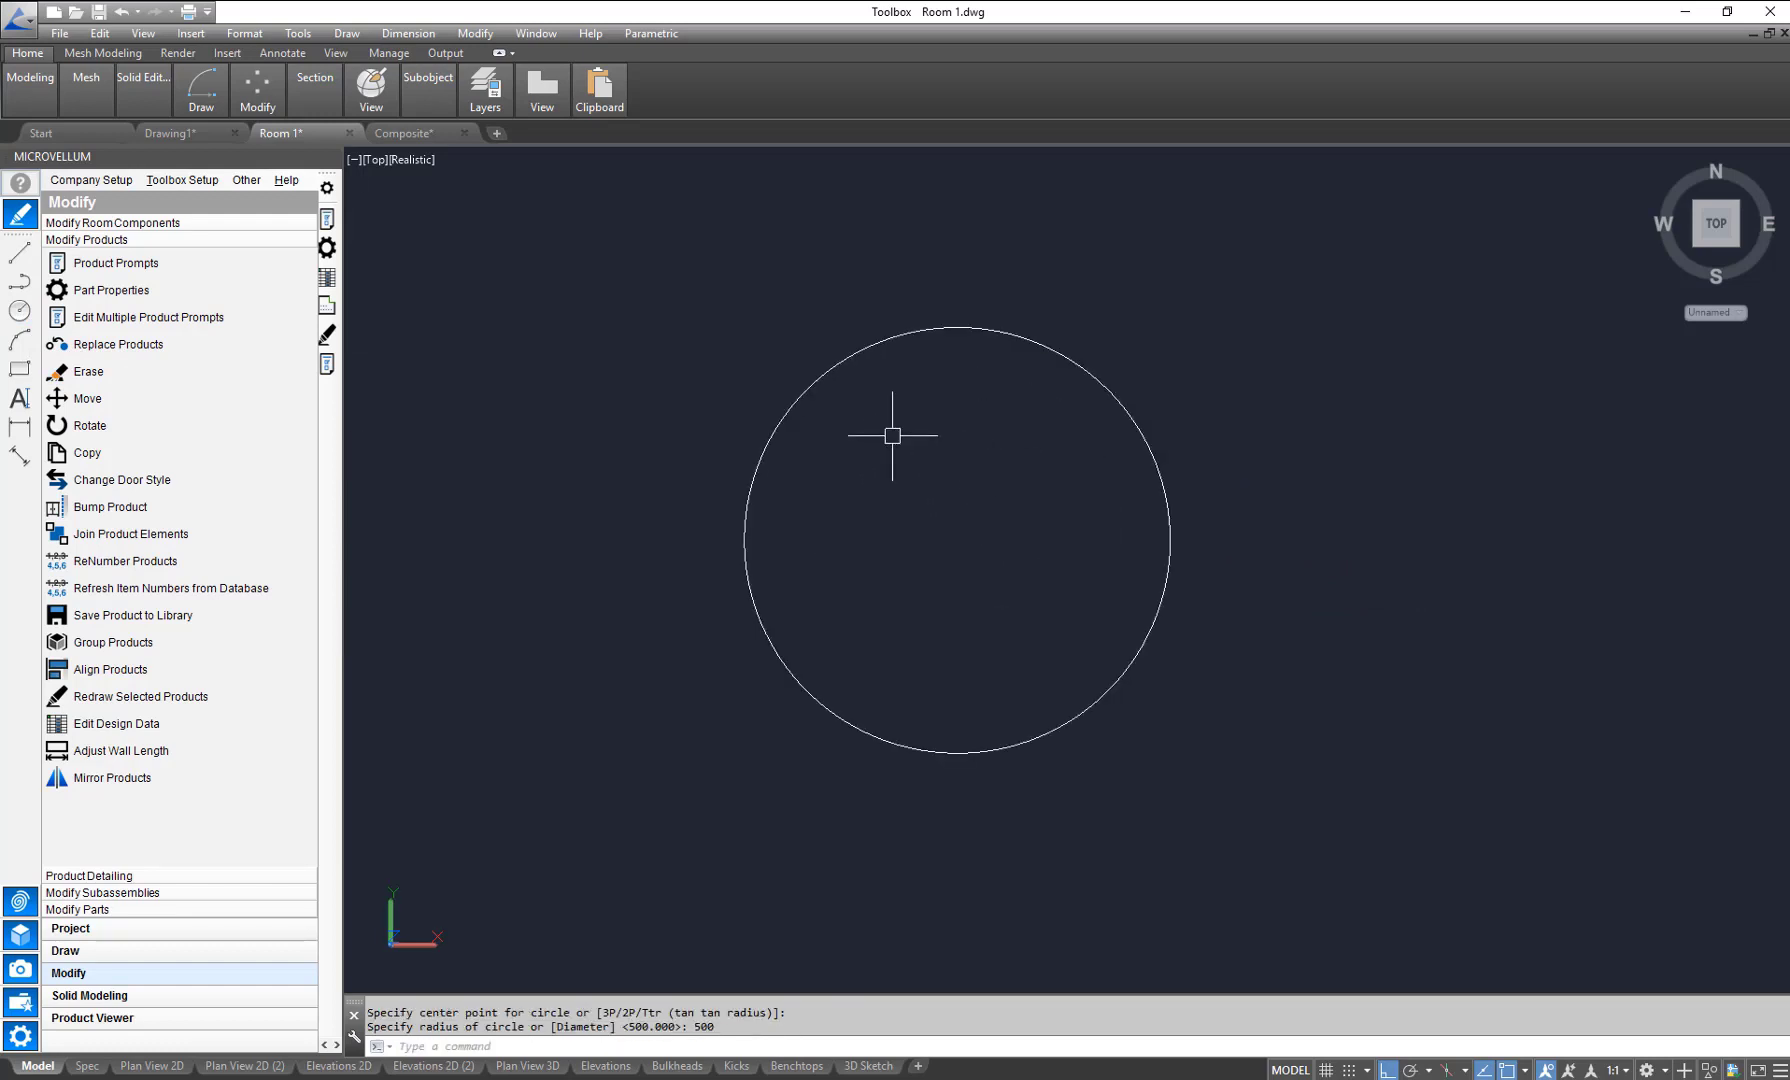
# Step: Draw an 18 by 80 rectangle just above the circle
pyautogui.click(21, 372)
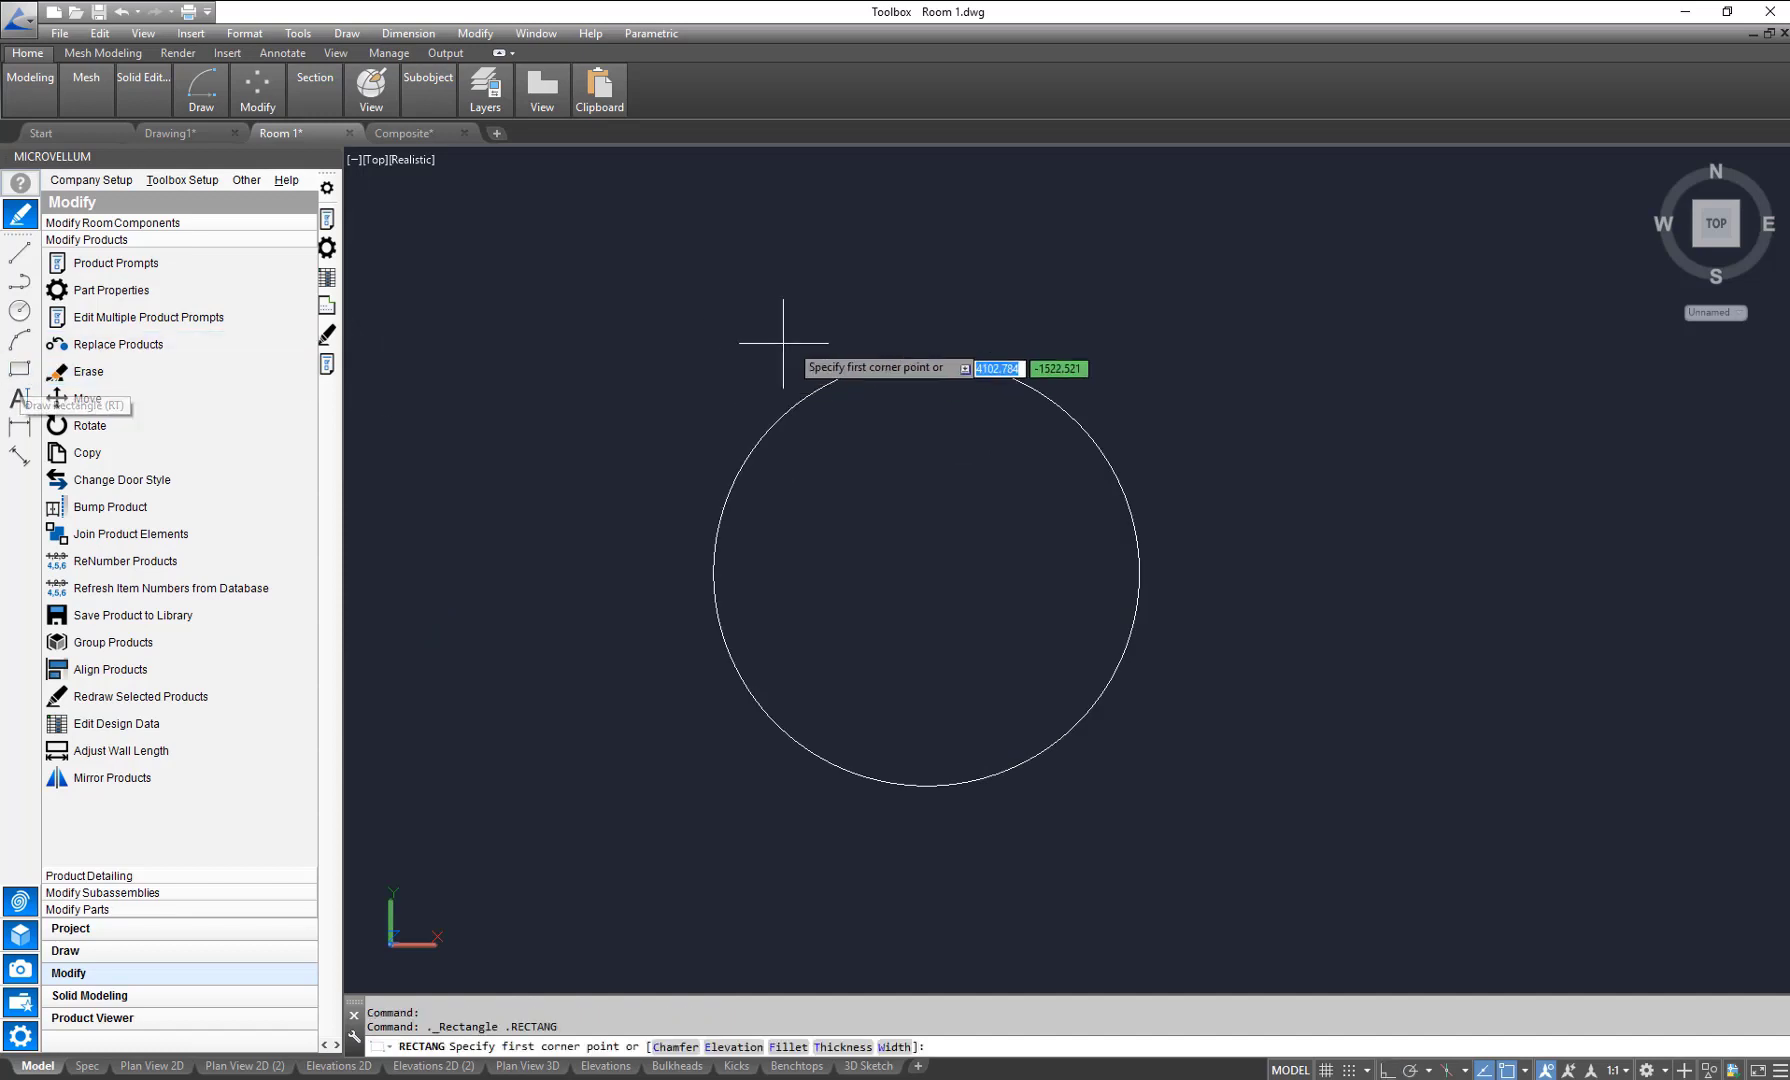
pyautogui.click(941, 318)
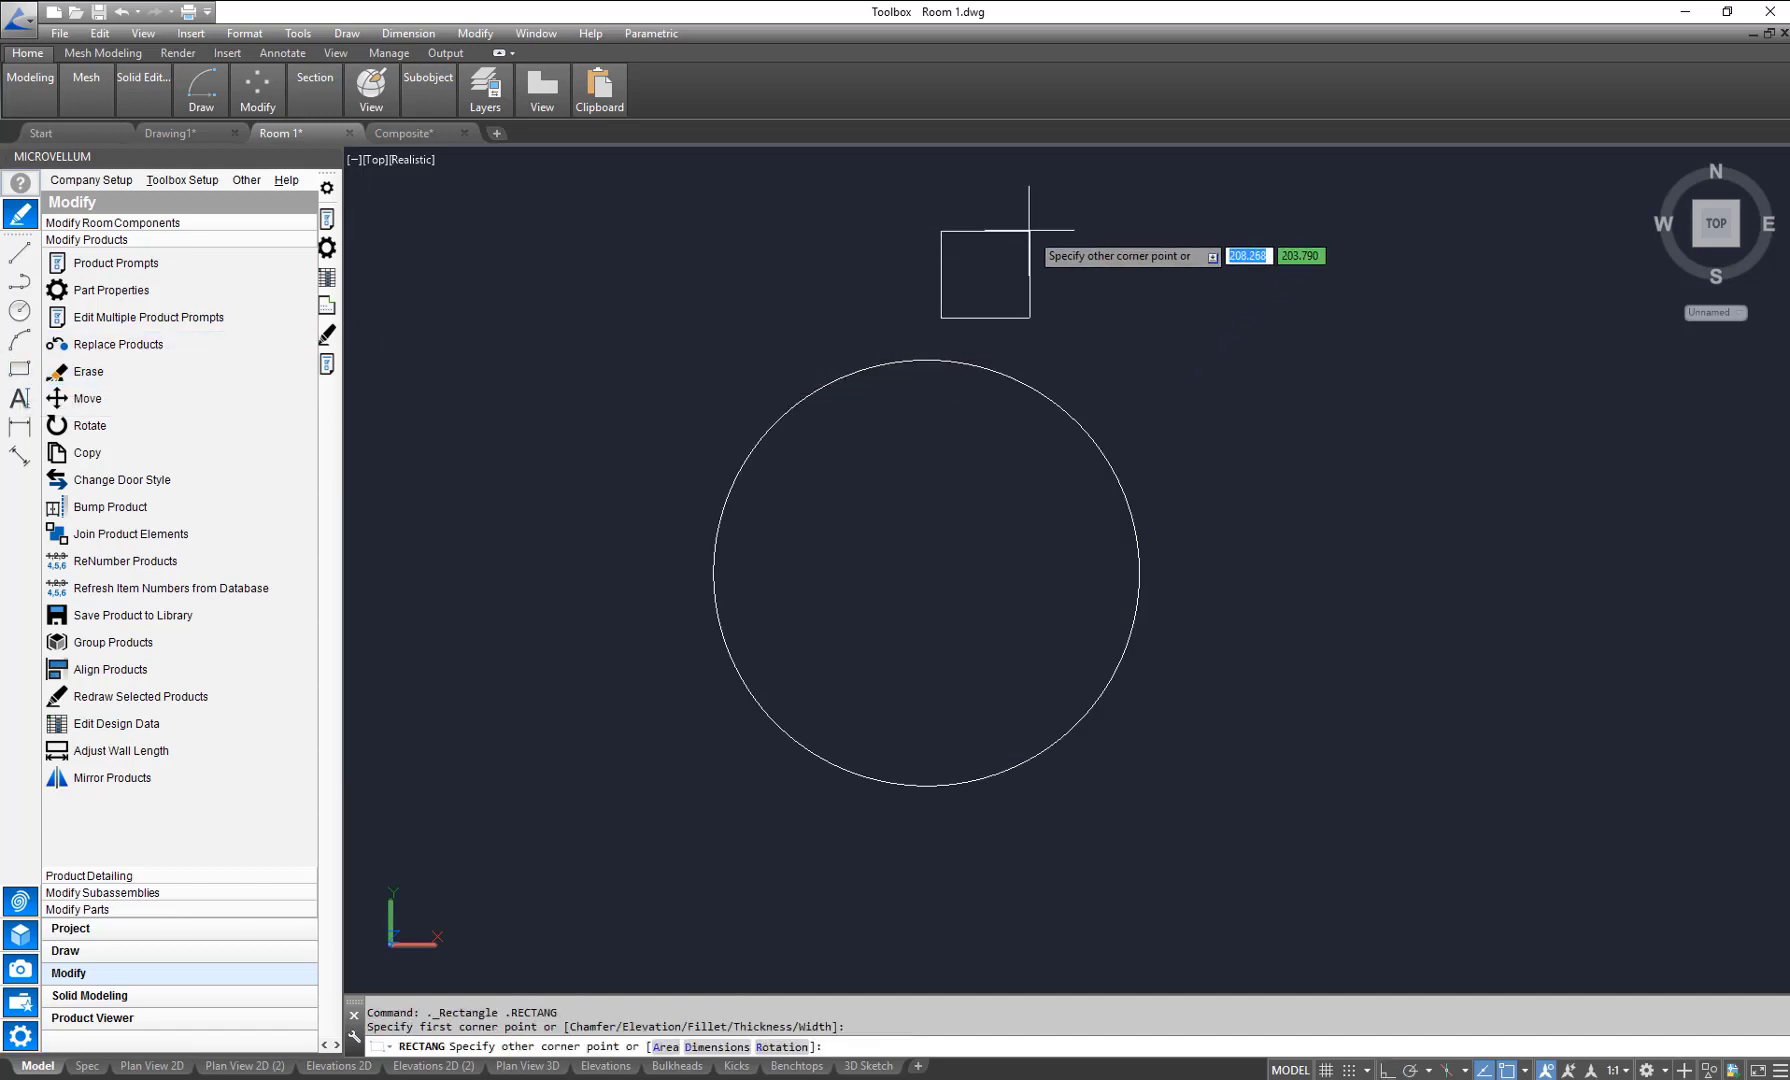
pyautogui.write('18')
pyautogui.press('Tab')
pyautogui.write('80')
pyautogui.press('Return')
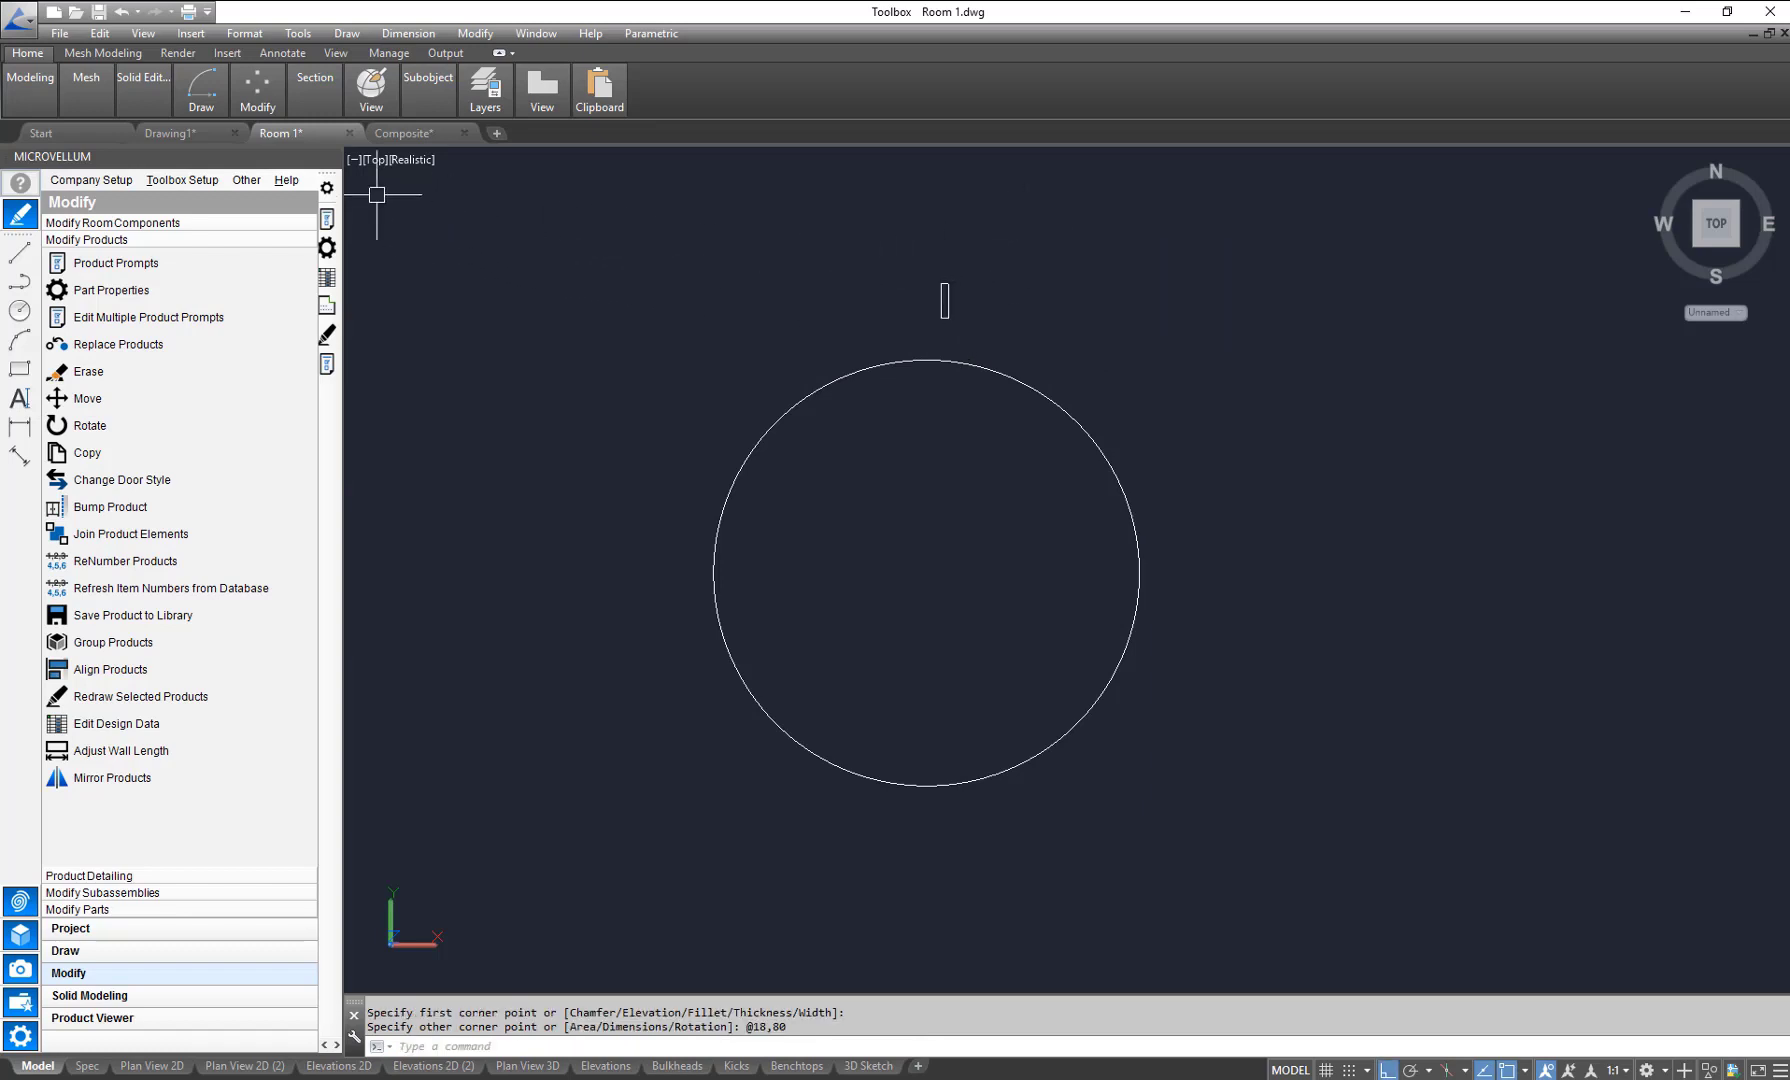
pyautogui.moveTo(265, 98)
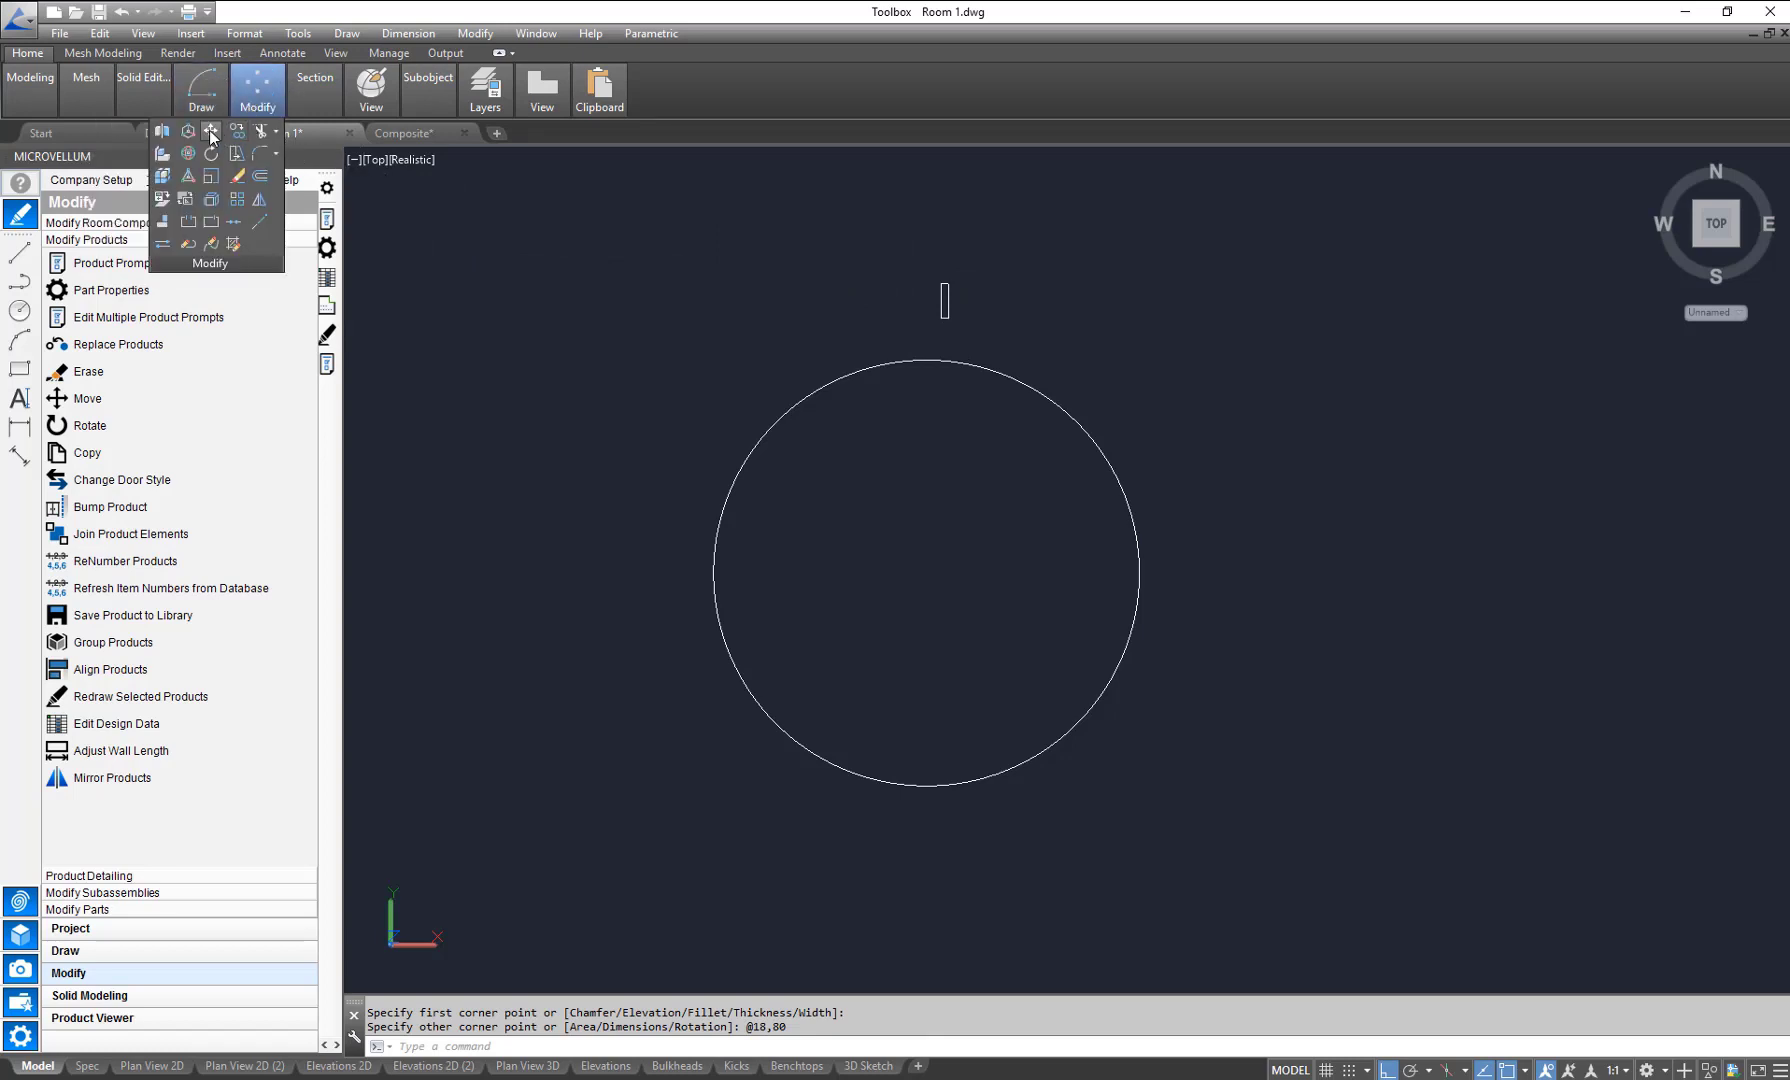
# Step: Move the 18 by 80 rectangle by its top-edge midpoint onto the circle's top quadrant
pyautogui.click(210, 132)
pyautogui.scroll(4, 960, 300)
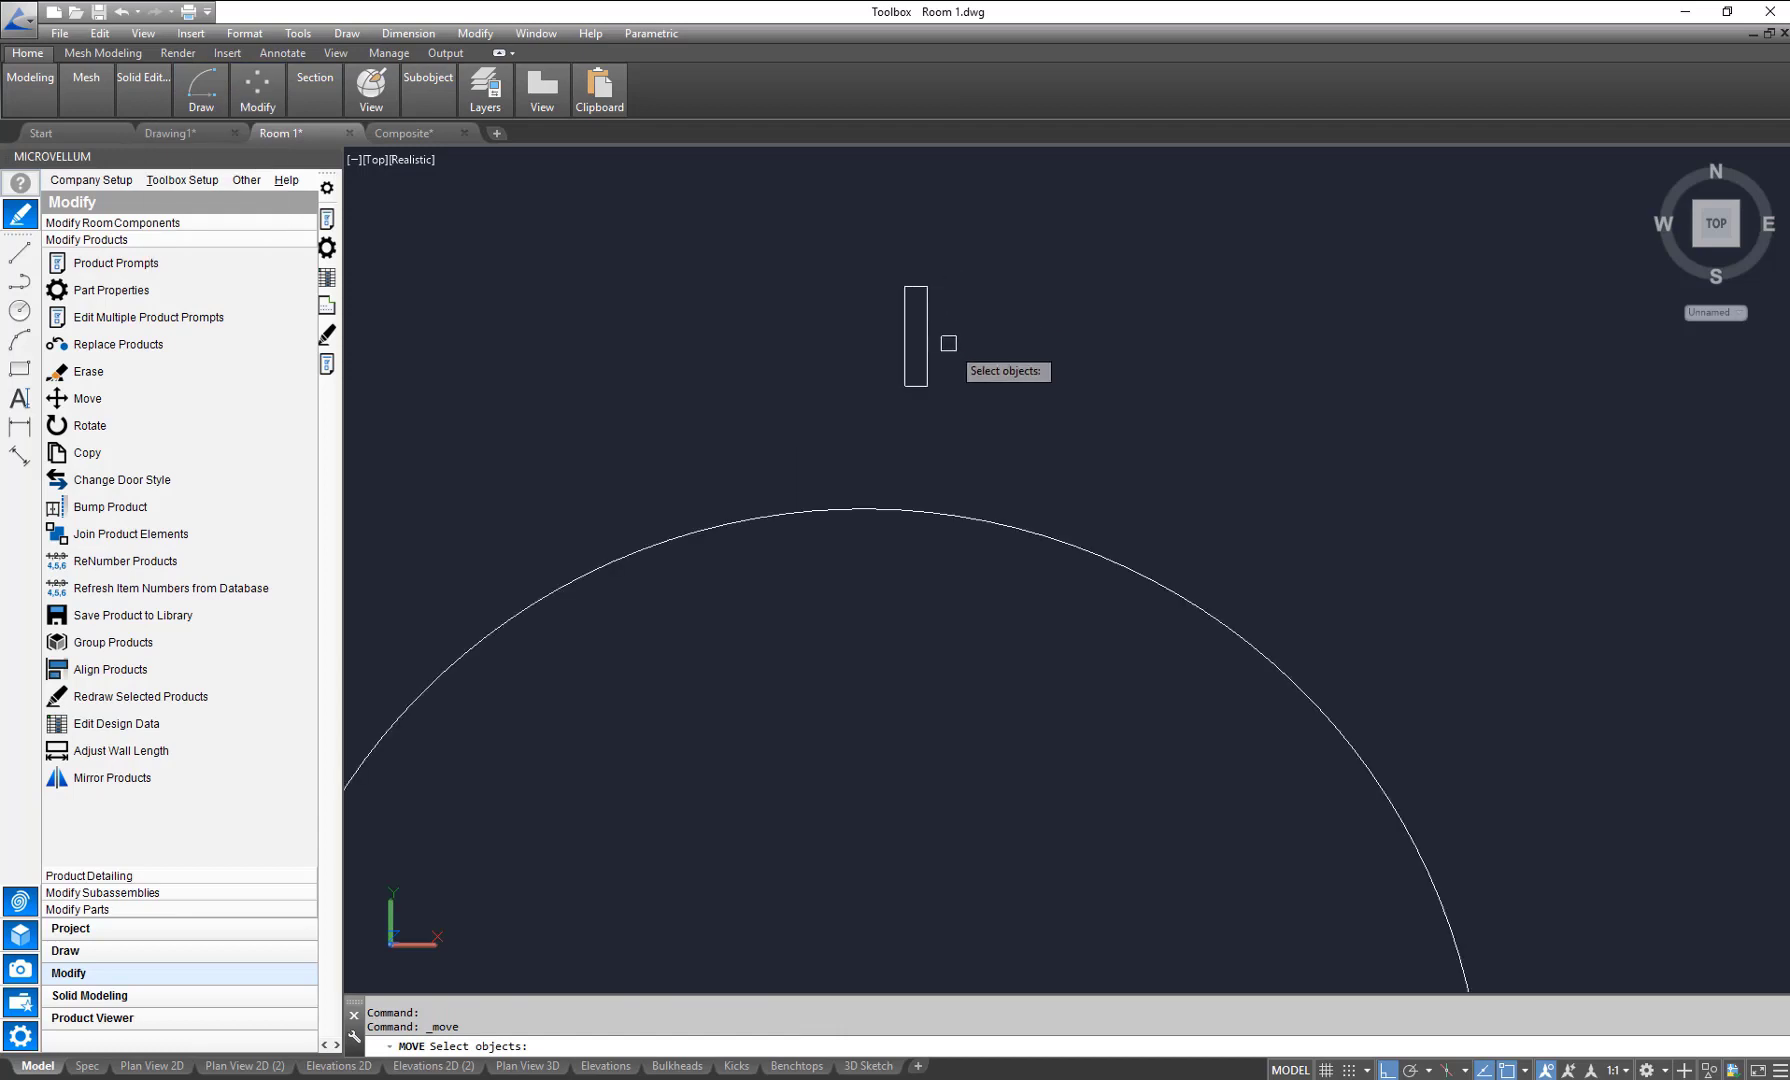
pyautogui.click(984, 389)
pyautogui.click(840, 267)
pyautogui.scroll(3, 918, 262)
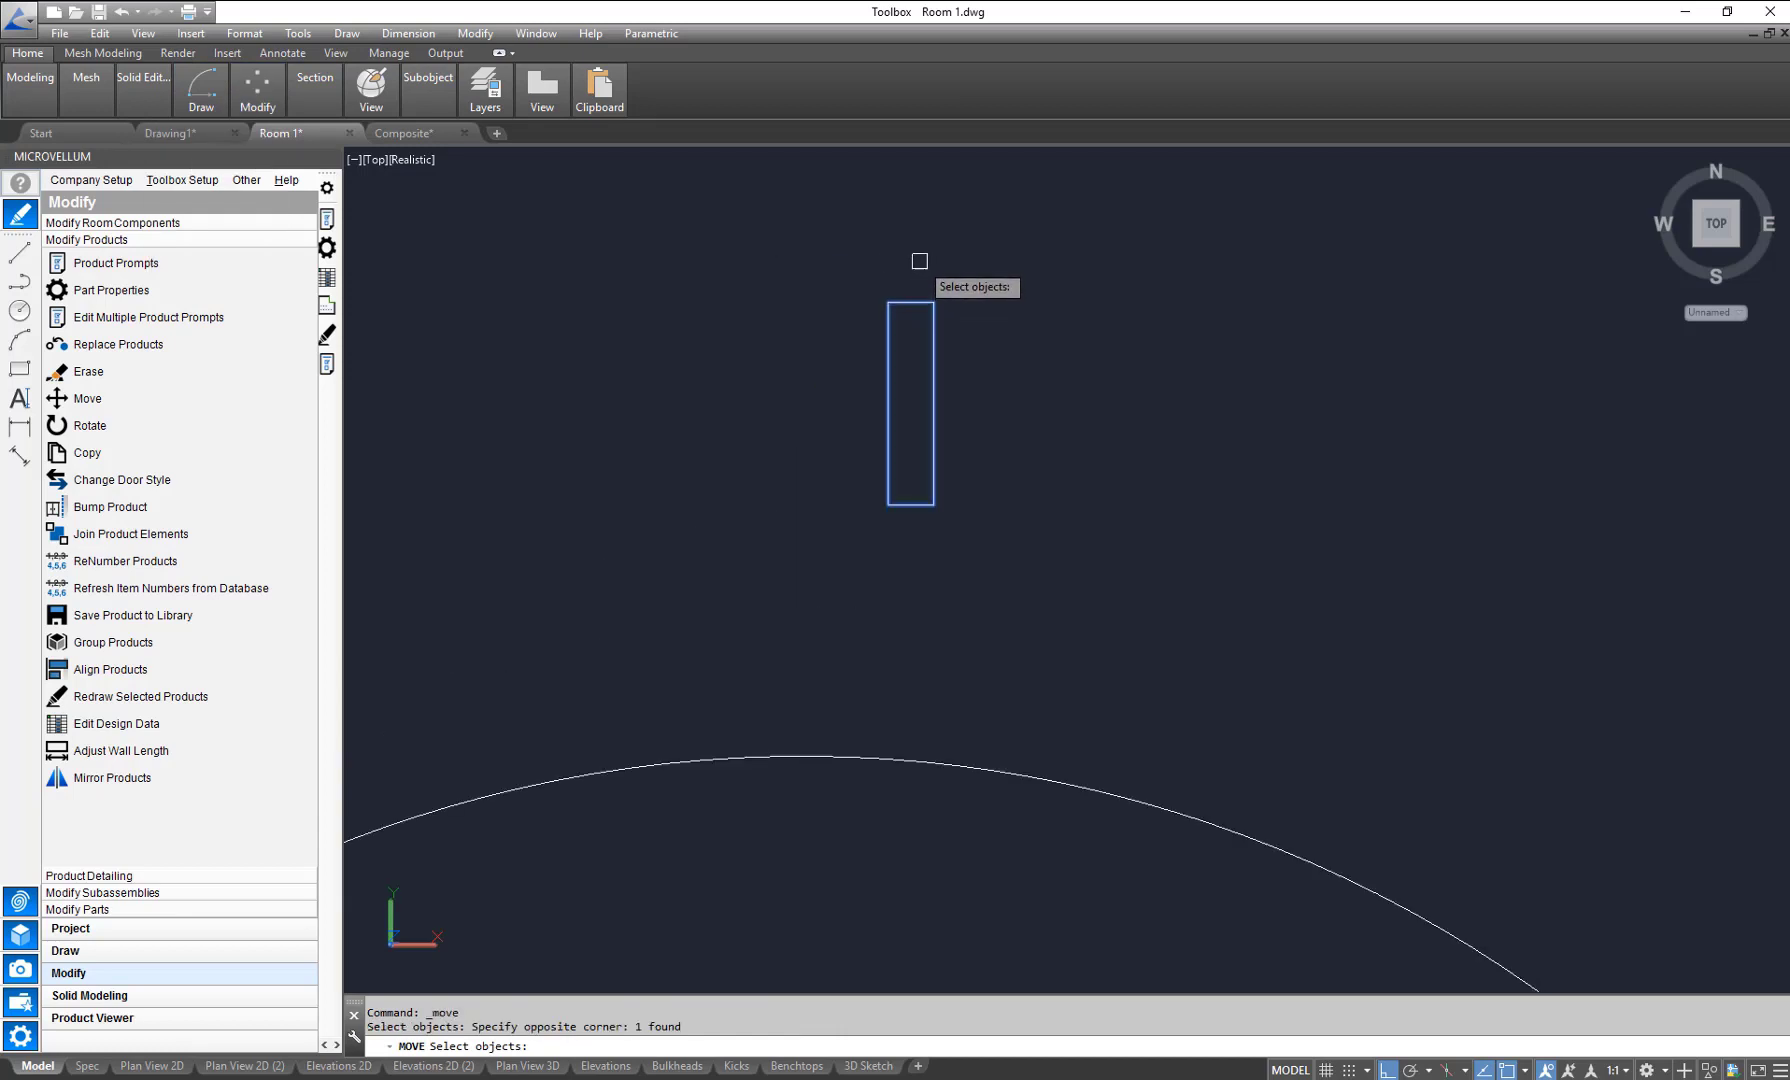
pyautogui.press('Return')
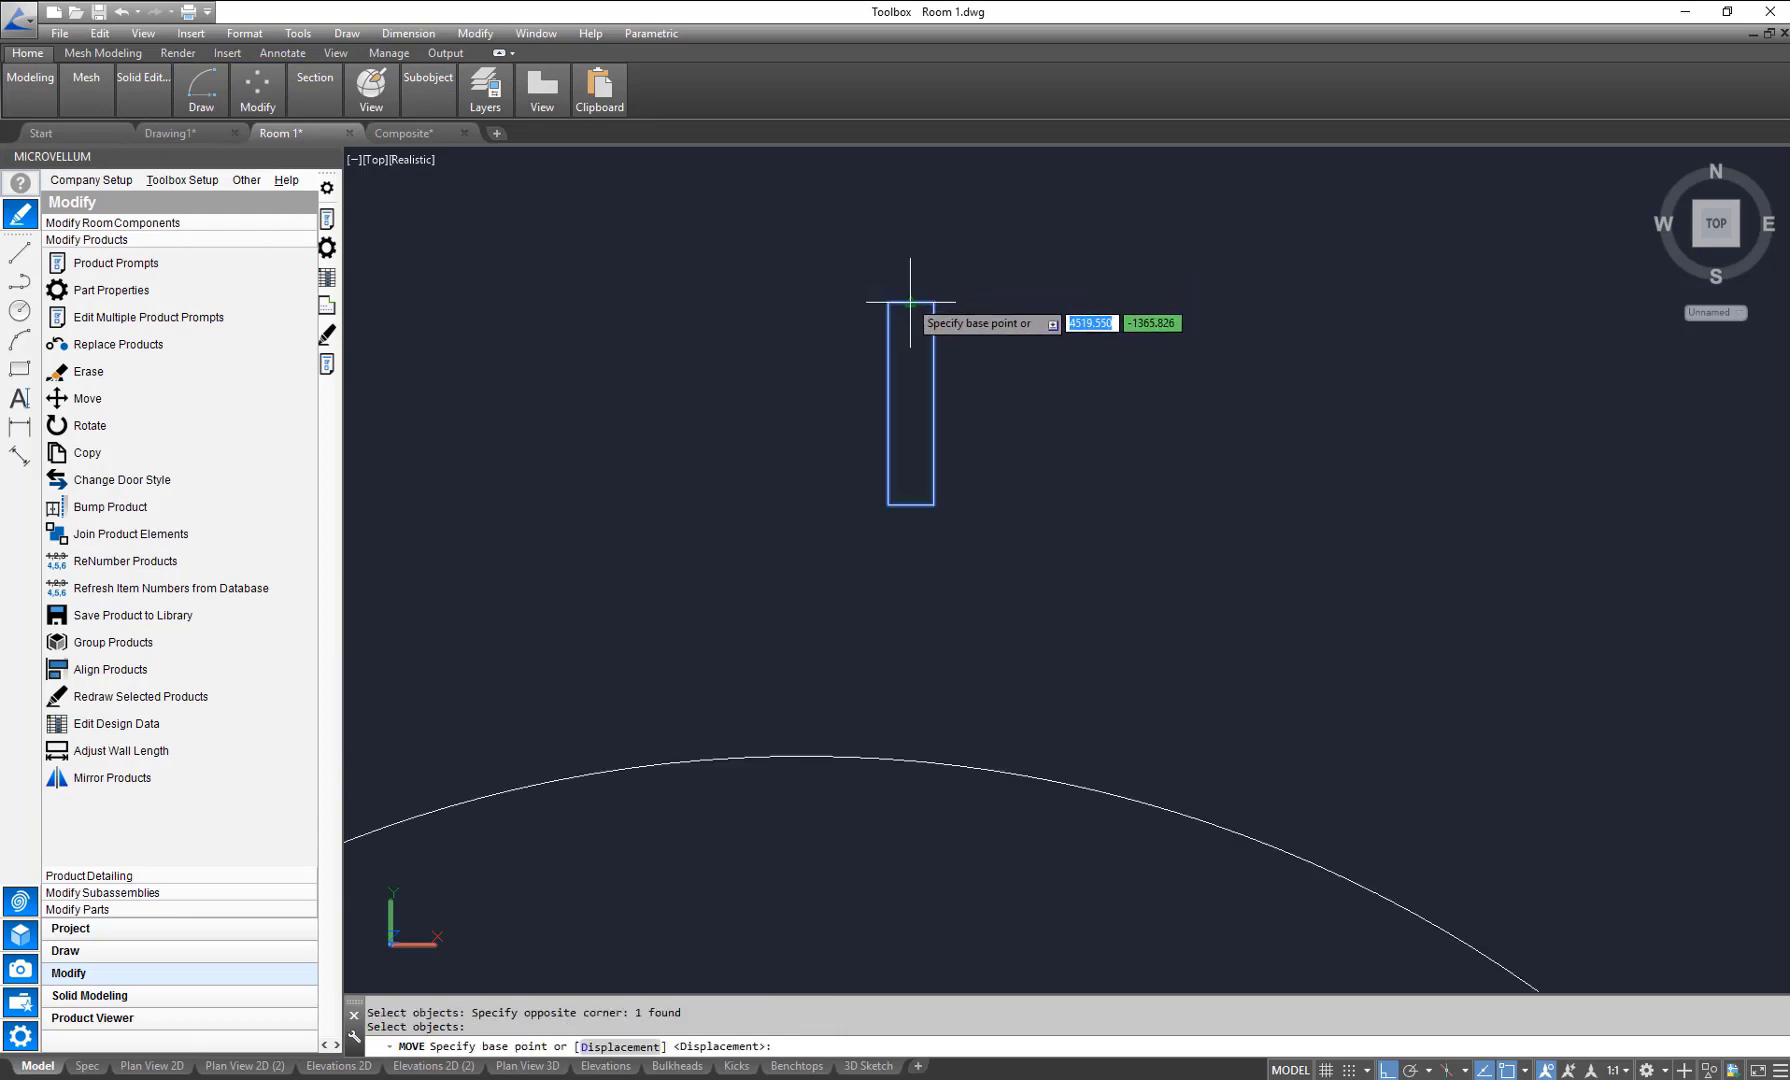
pyautogui.click(910, 301)
pyautogui.scroll(-2, 905, 260)
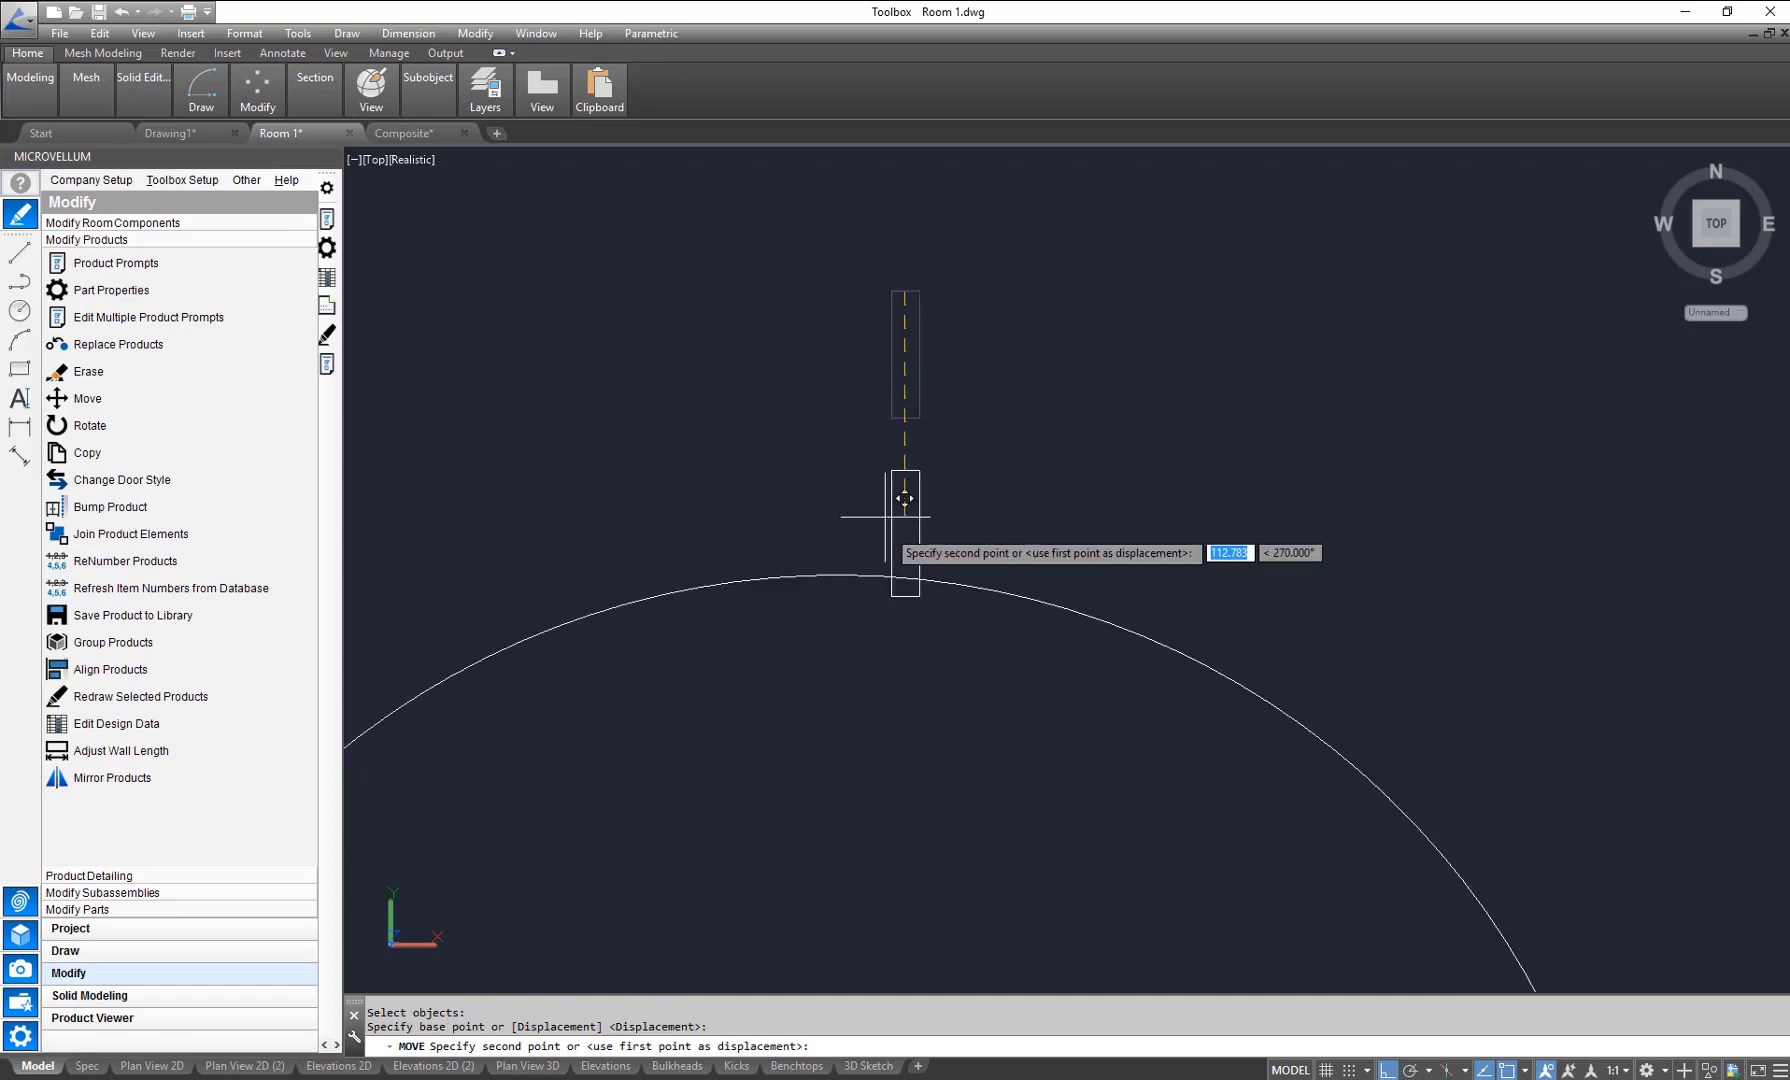
pyautogui.keyDown('shift'); pyautogui.rightClick(842, 568); pyautogui.keyUp('shift')
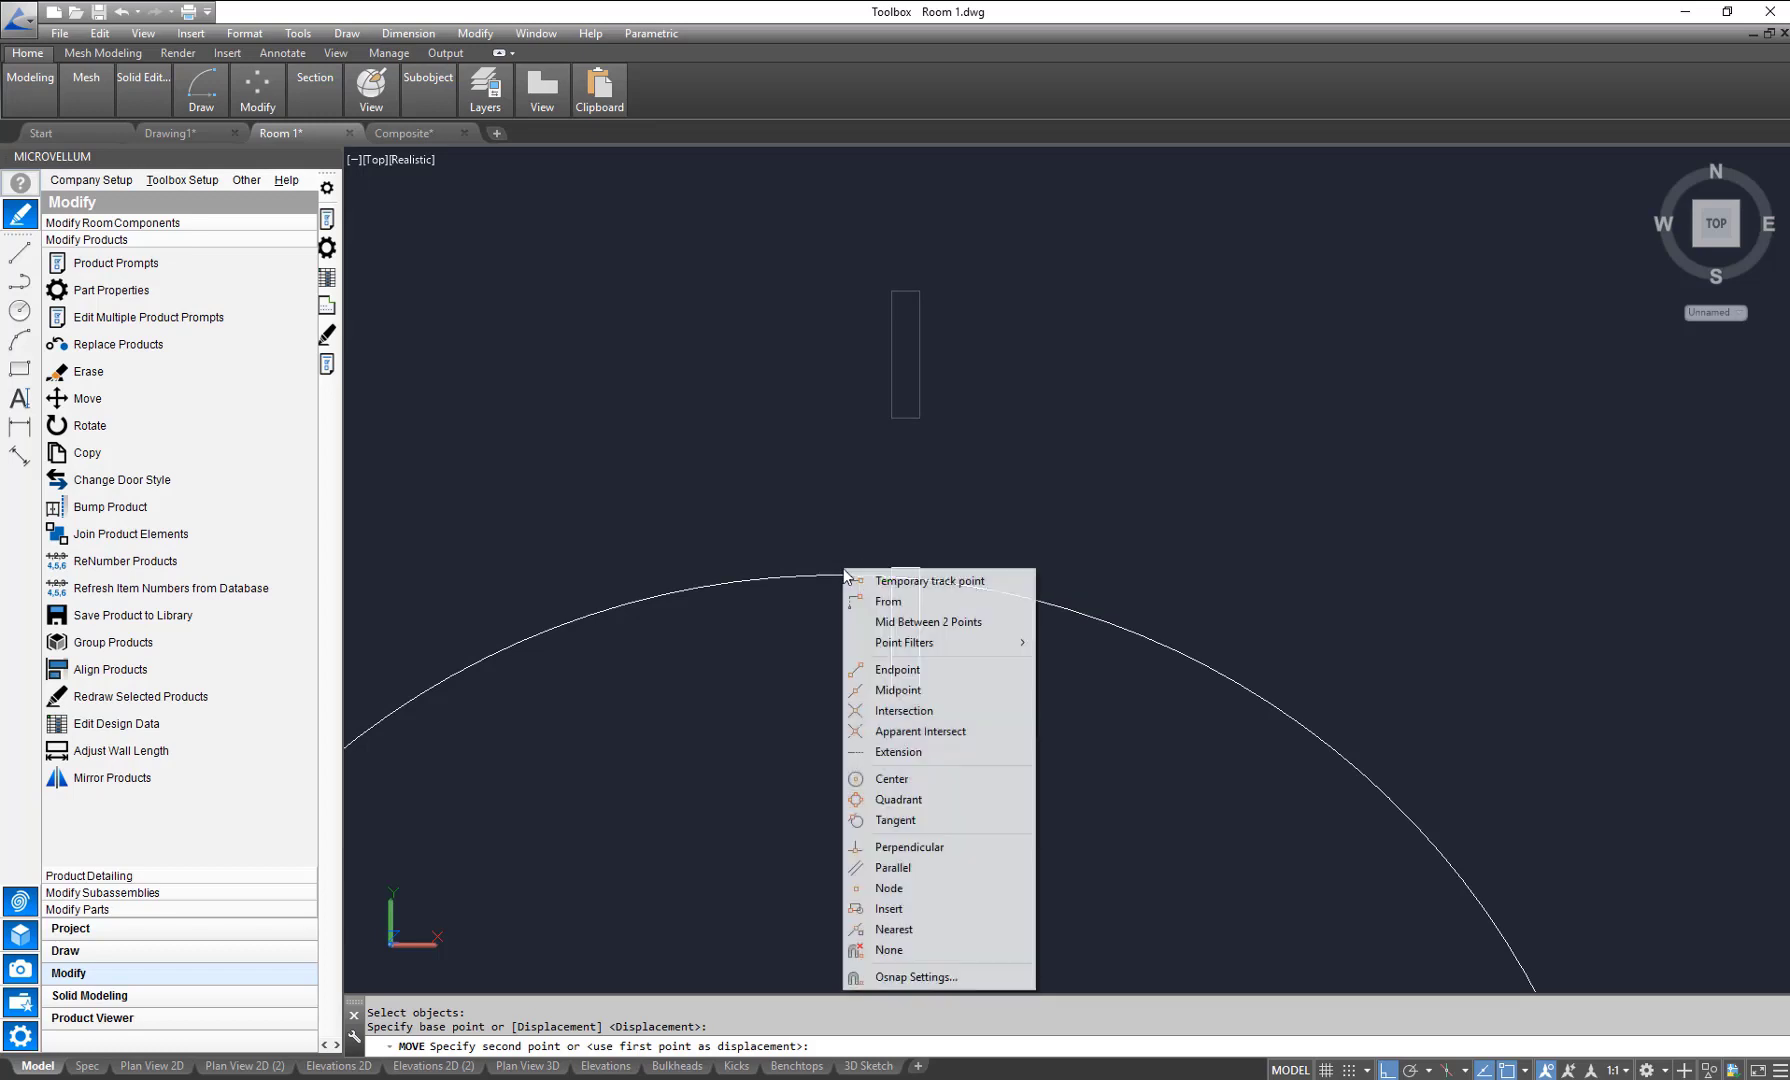
pyautogui.click(922, 799)
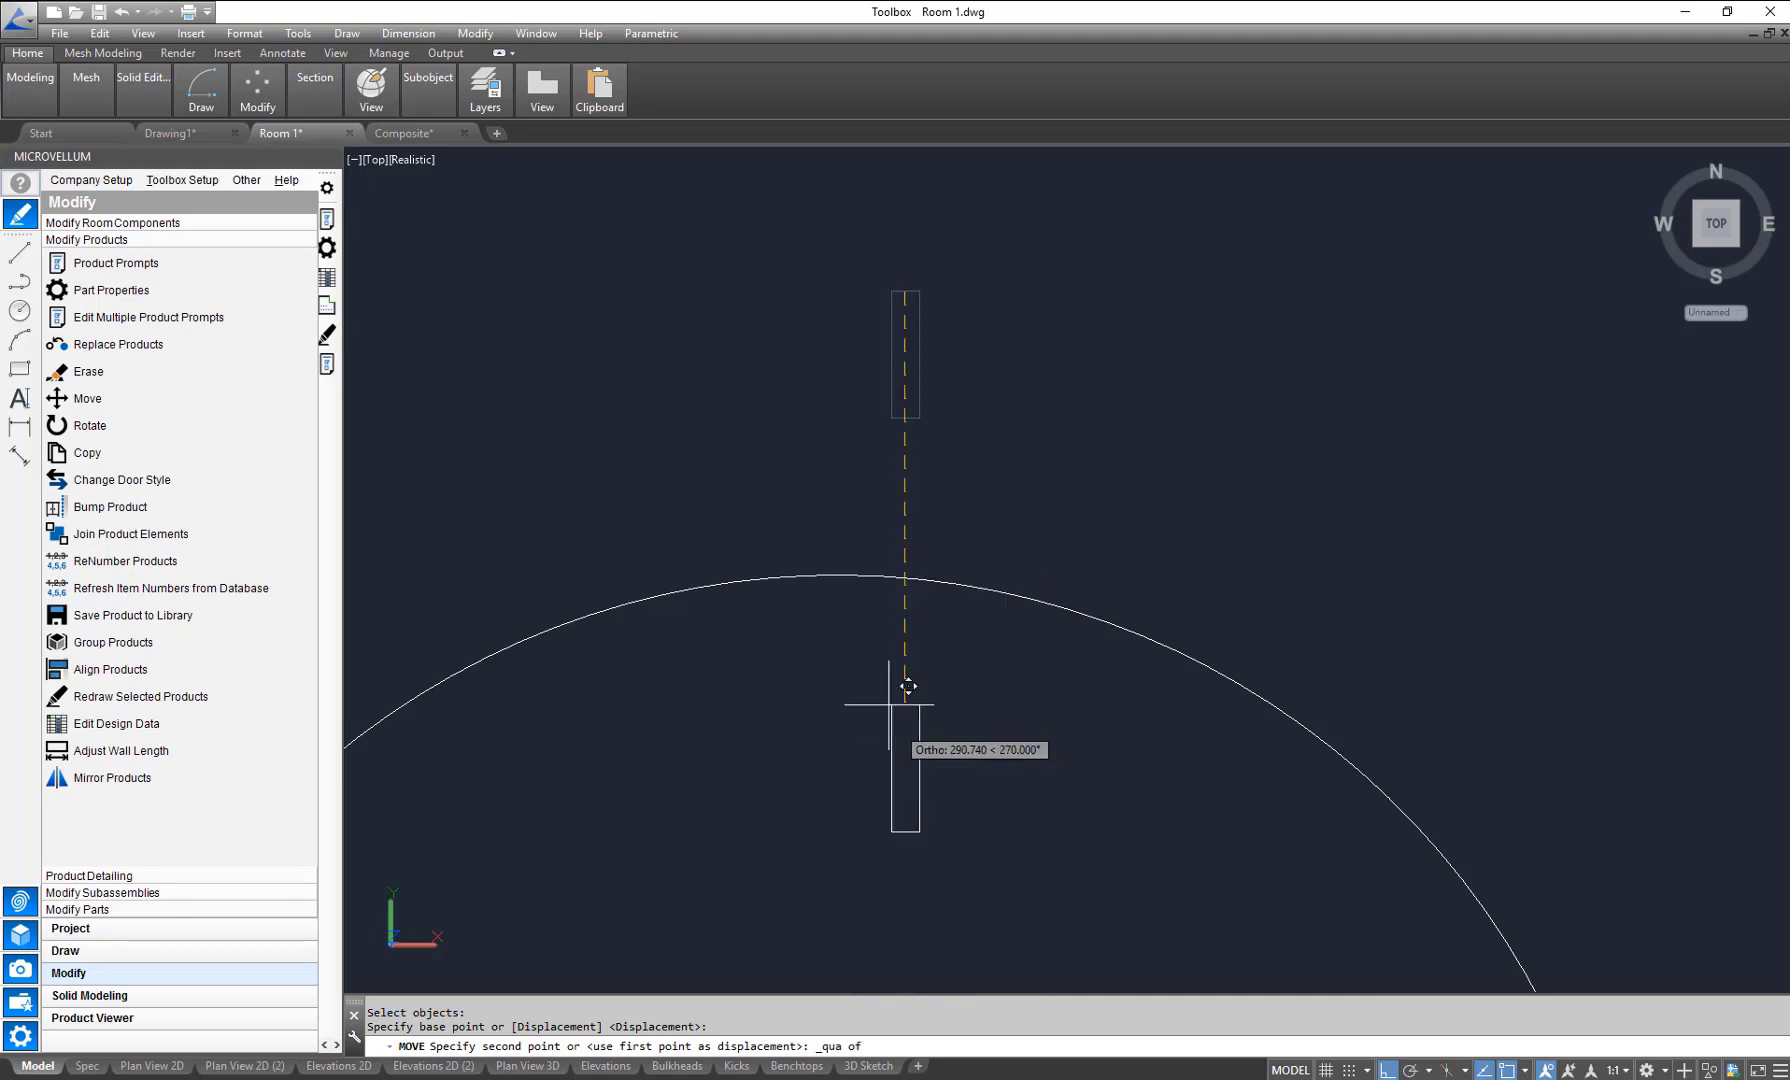
pyautogui.click(845, 568)
pyautogui.scroll(2, 872, 484)
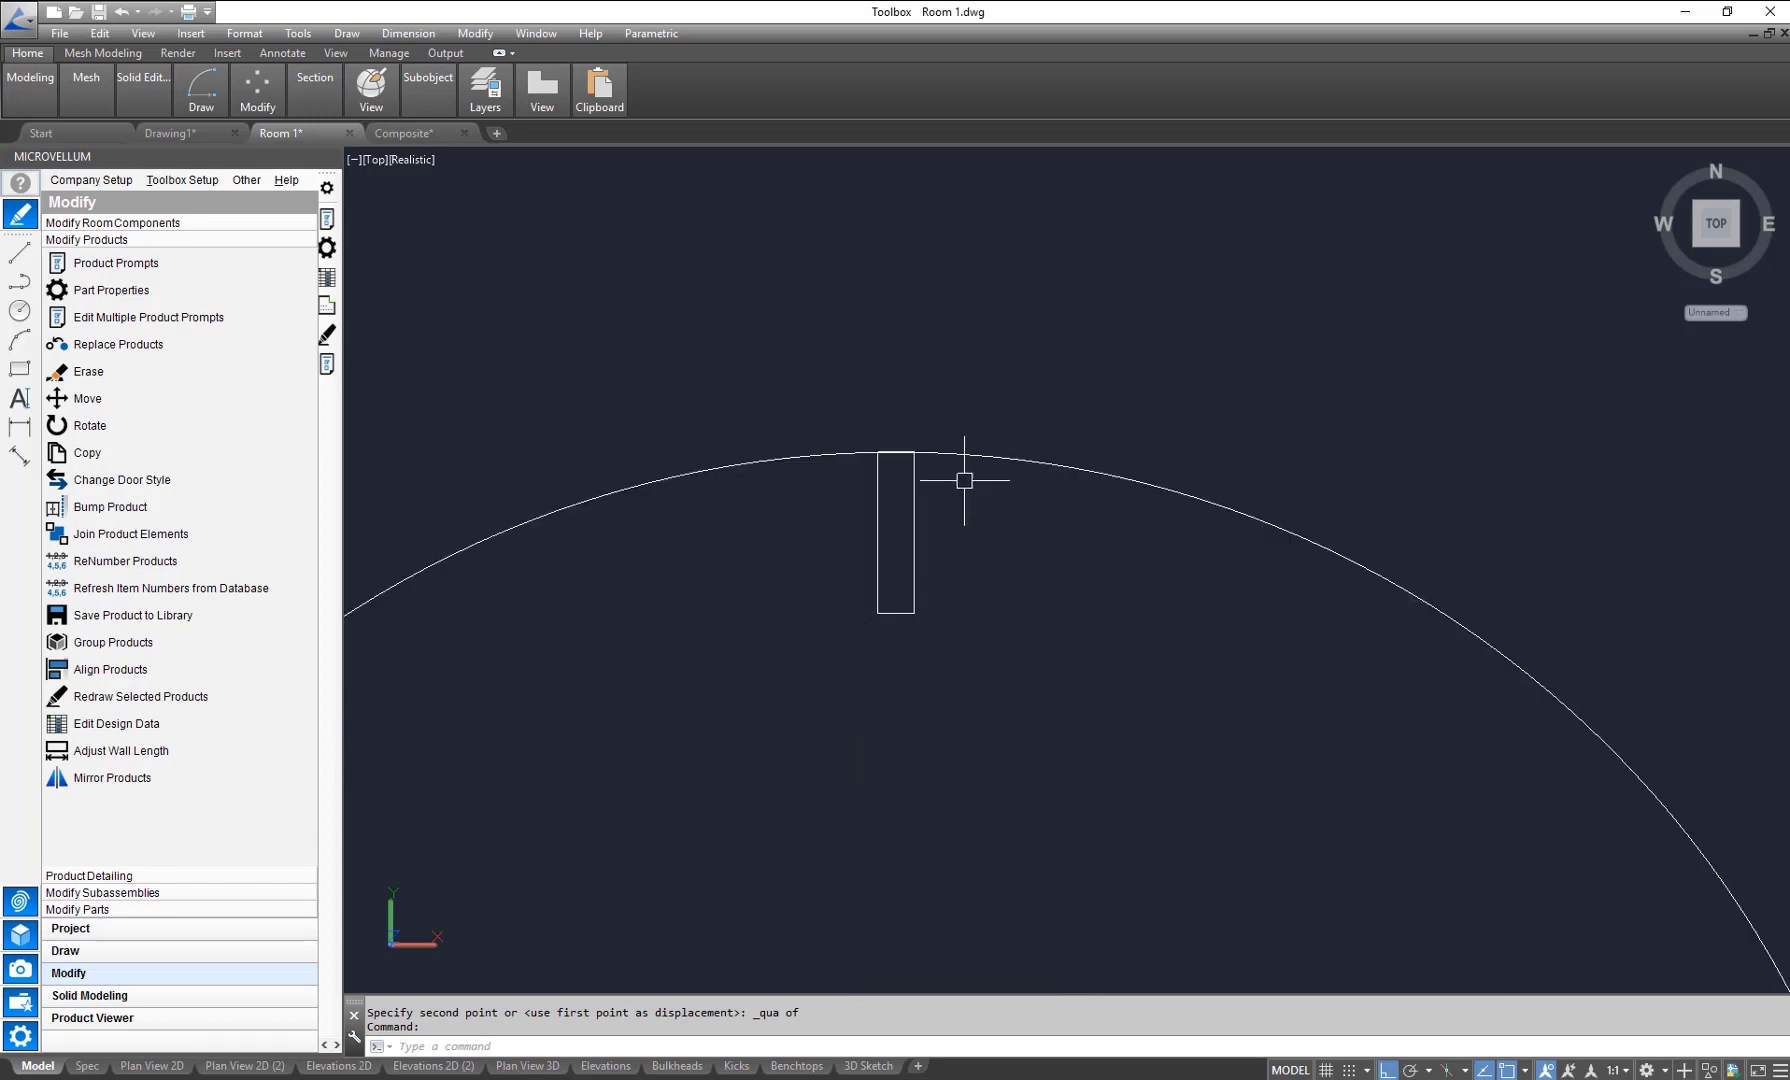
# Step: Start a polyline at the rectangle's top-left corner, running 68 down then 12 left
pyautogui.click(20, 282)
pyautogui.scroll(2, 867, 476)
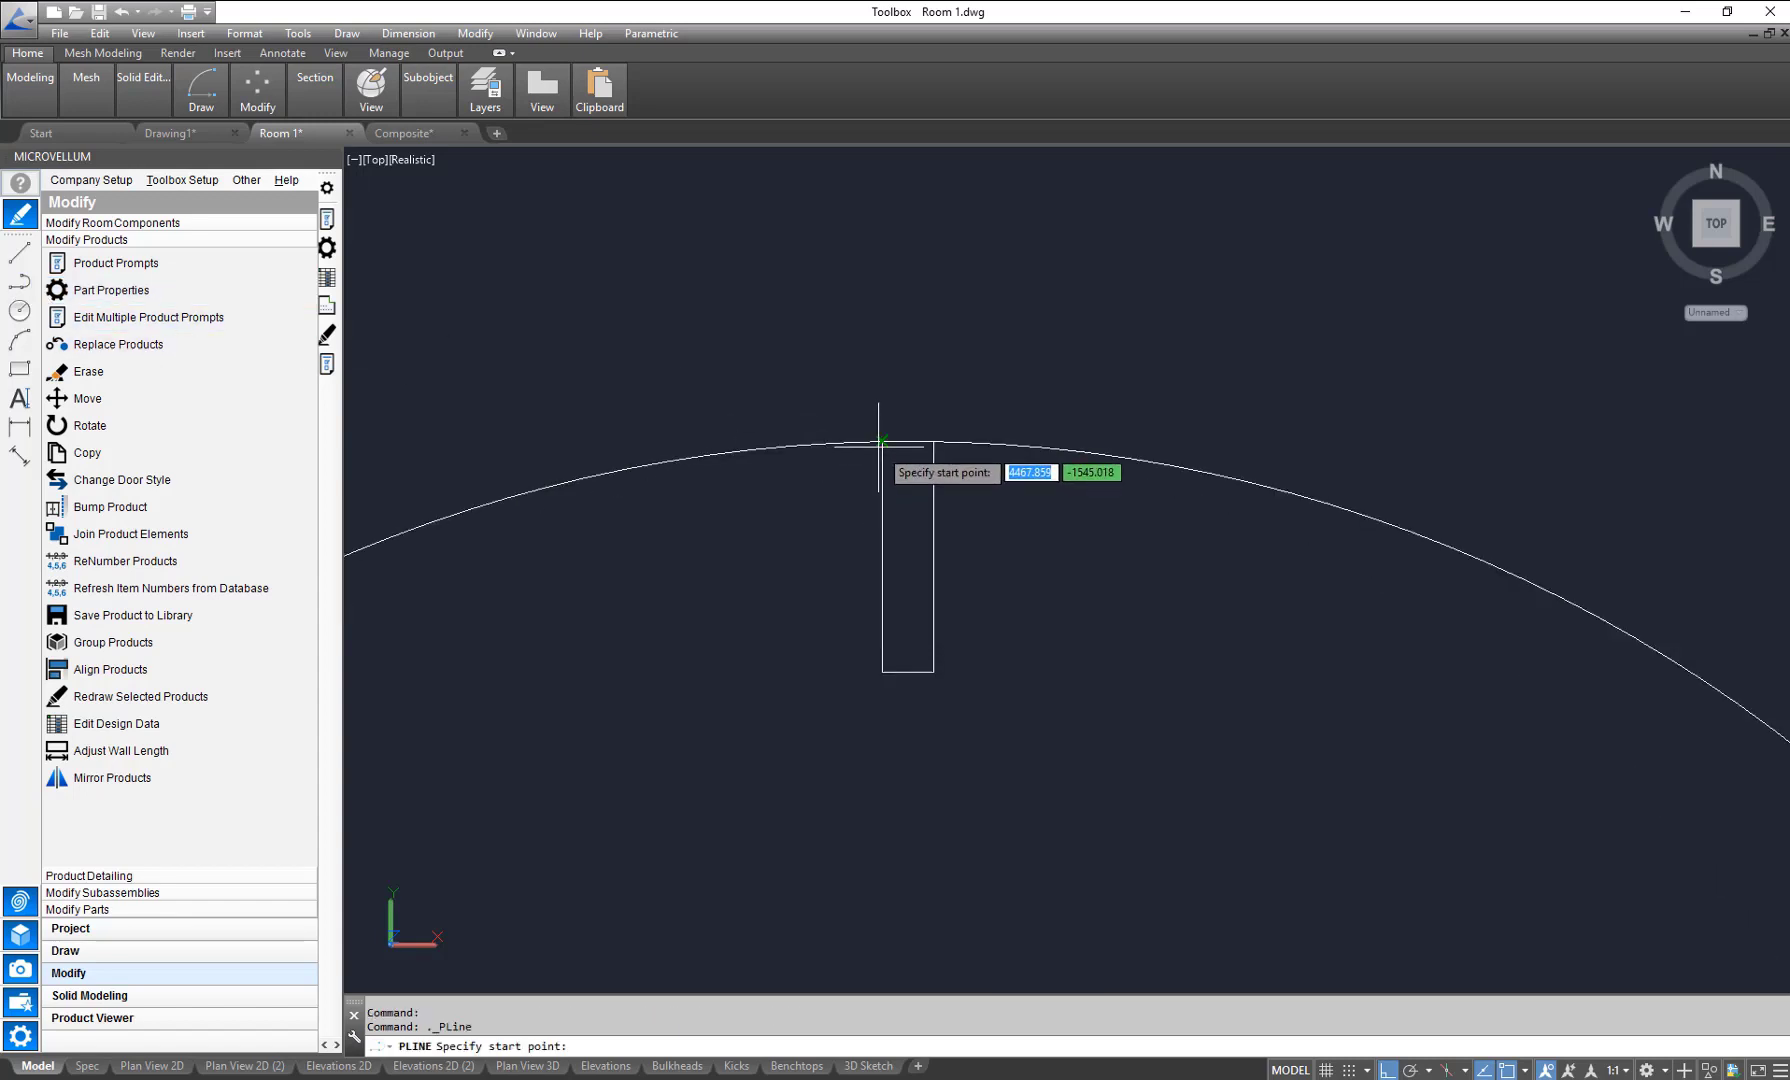
pyautogui.click(879, 440)
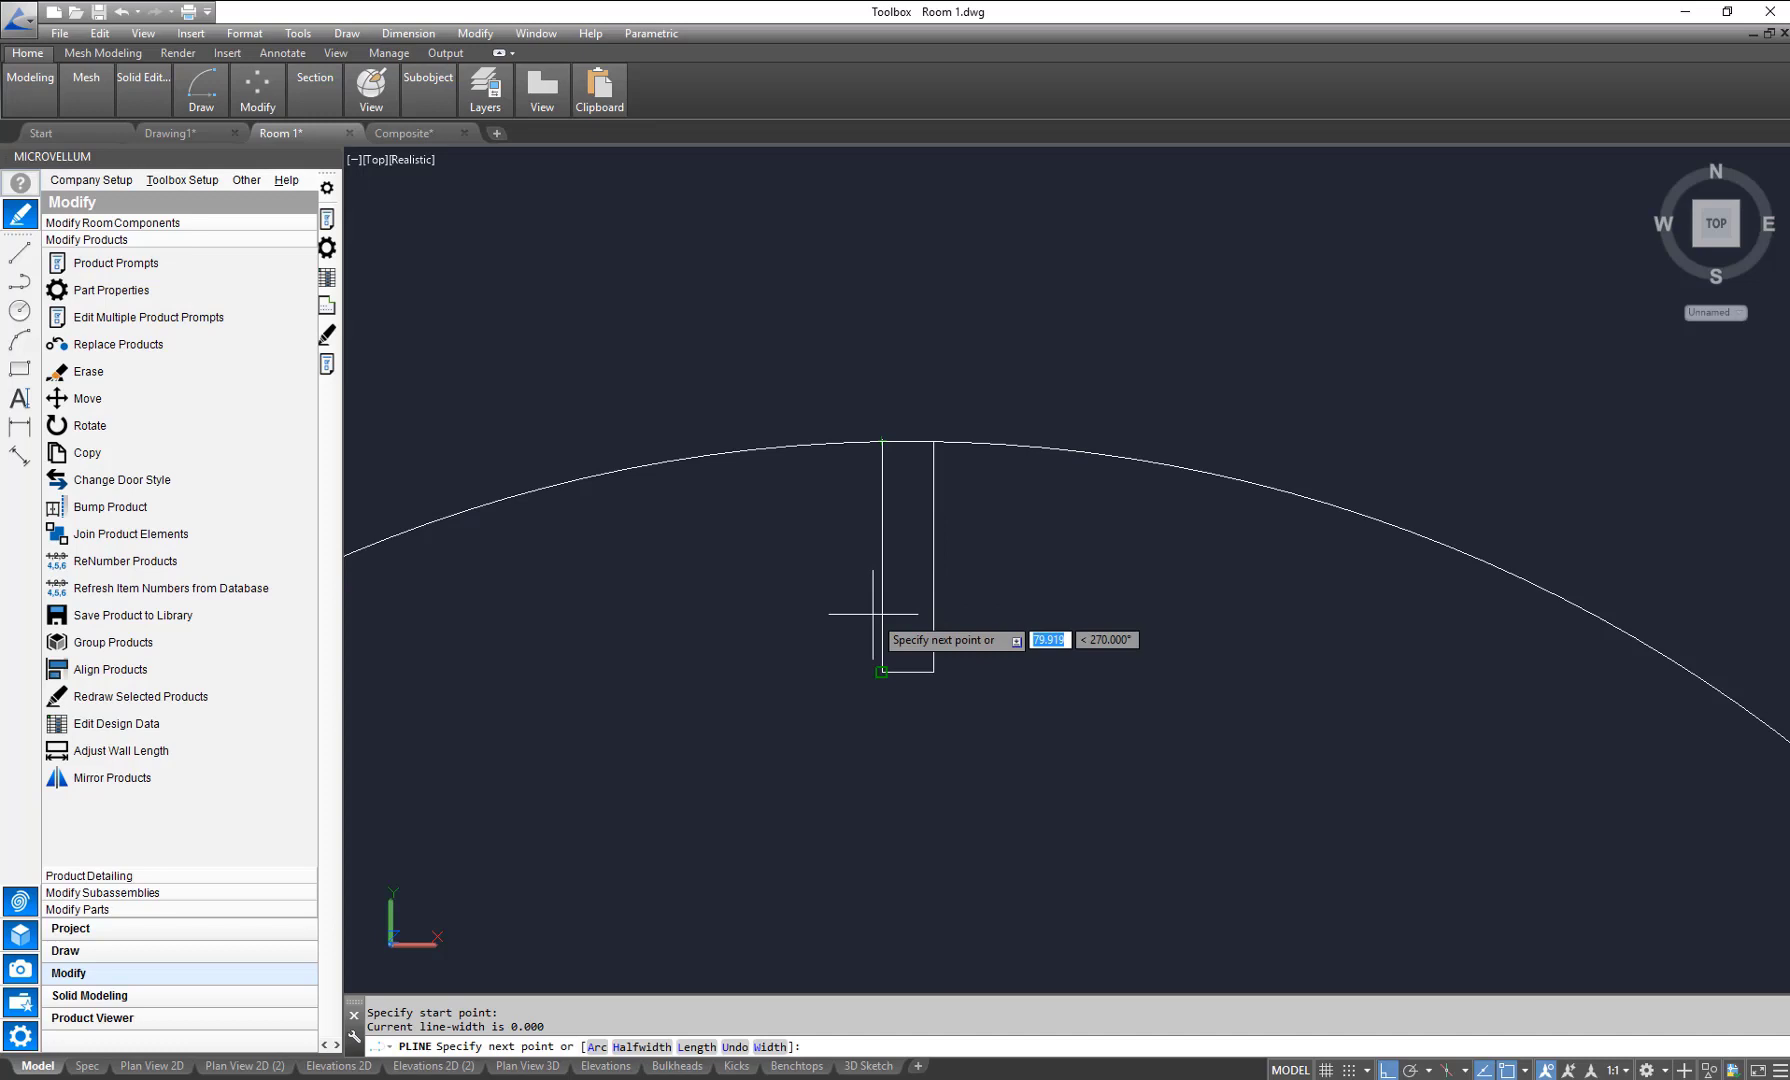
pyautogui.write('68')
pyautogui.press('Return')
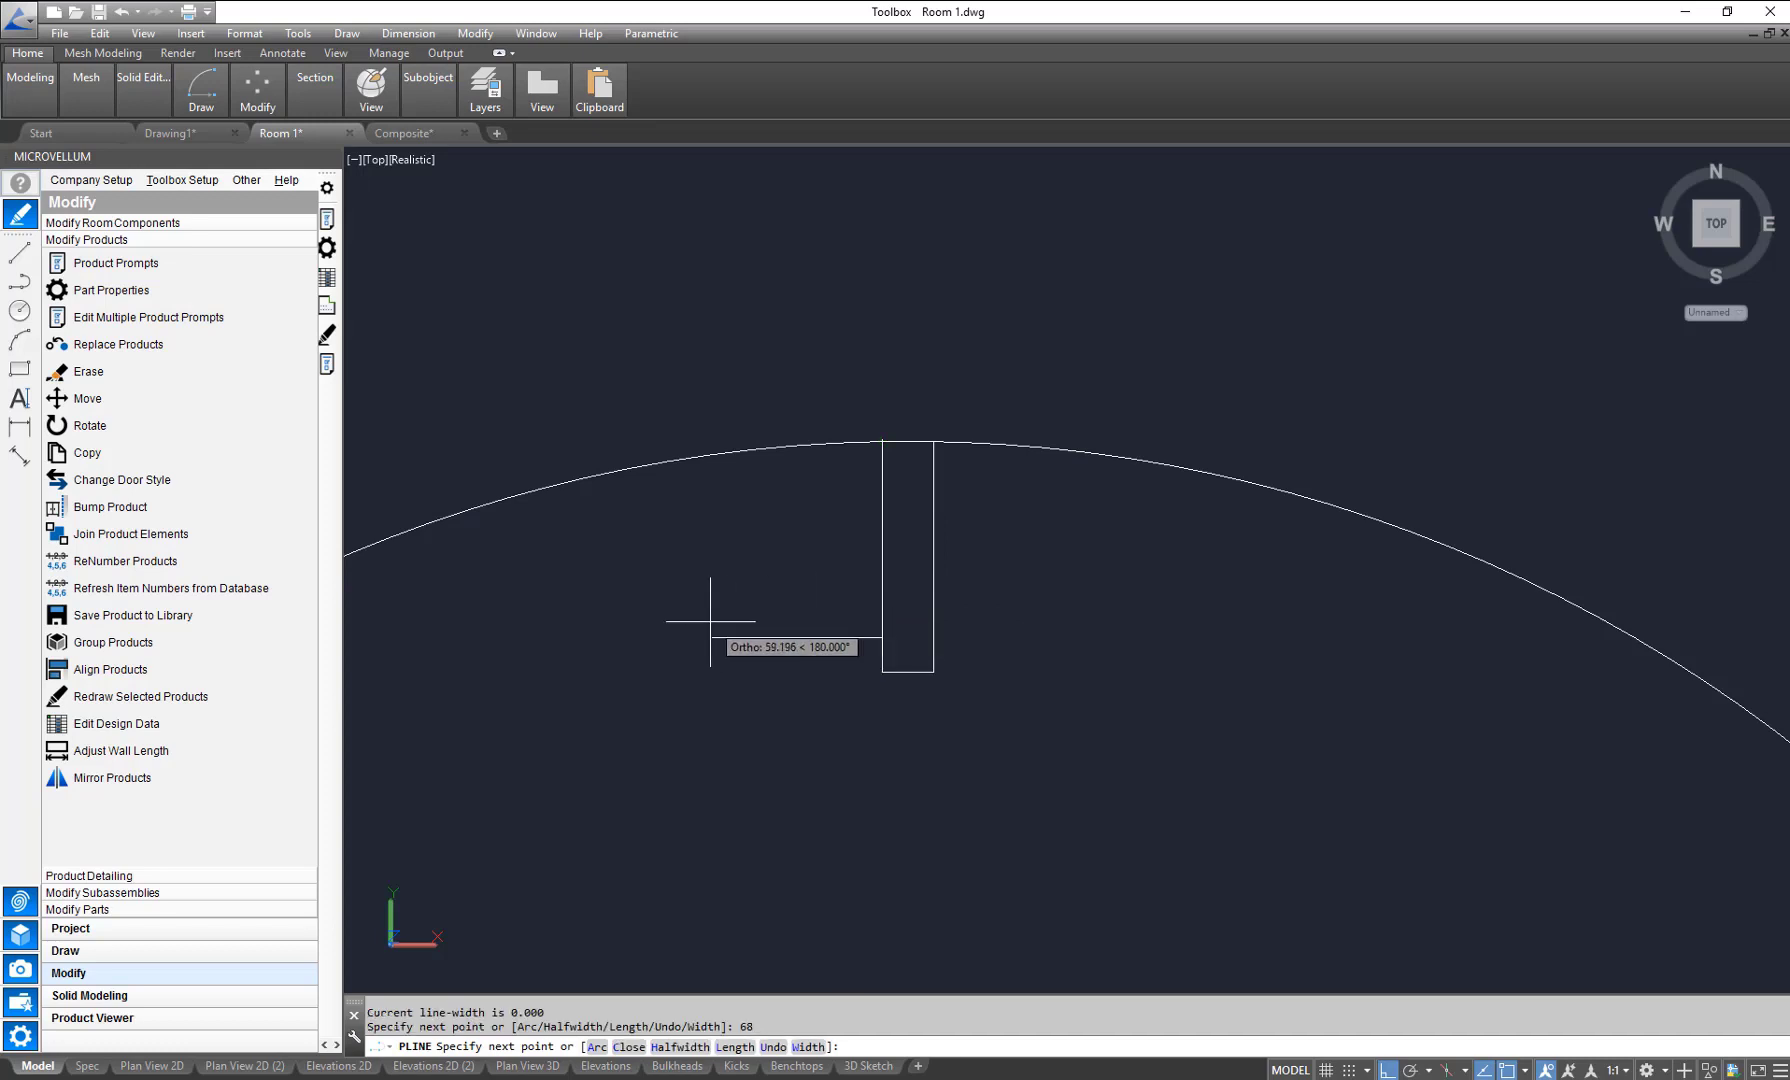
pyautogui.write('12')
pyautogui.press('Return')
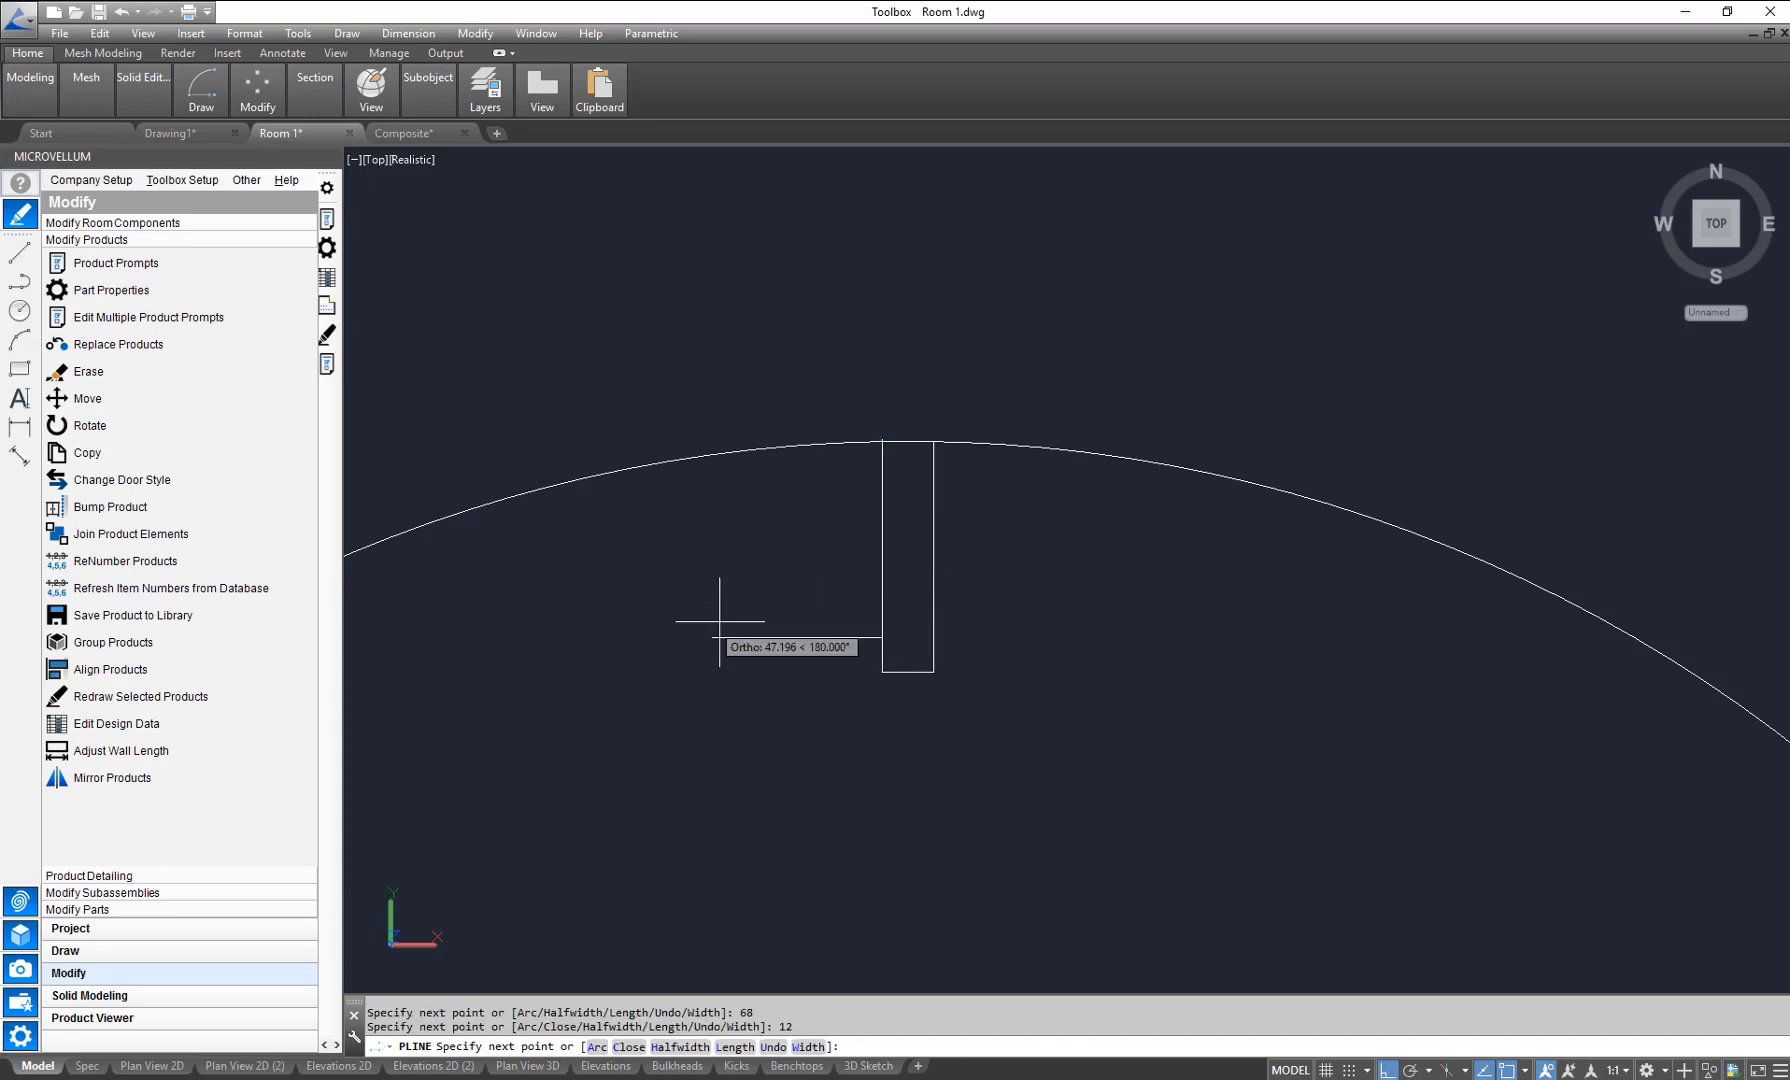
# Step: Continue the polyline 12 down and 42 right, then finish the T-slot outline
pyautogui.write('12')
pyautogui.press('Return')
pyautogui.write('42')
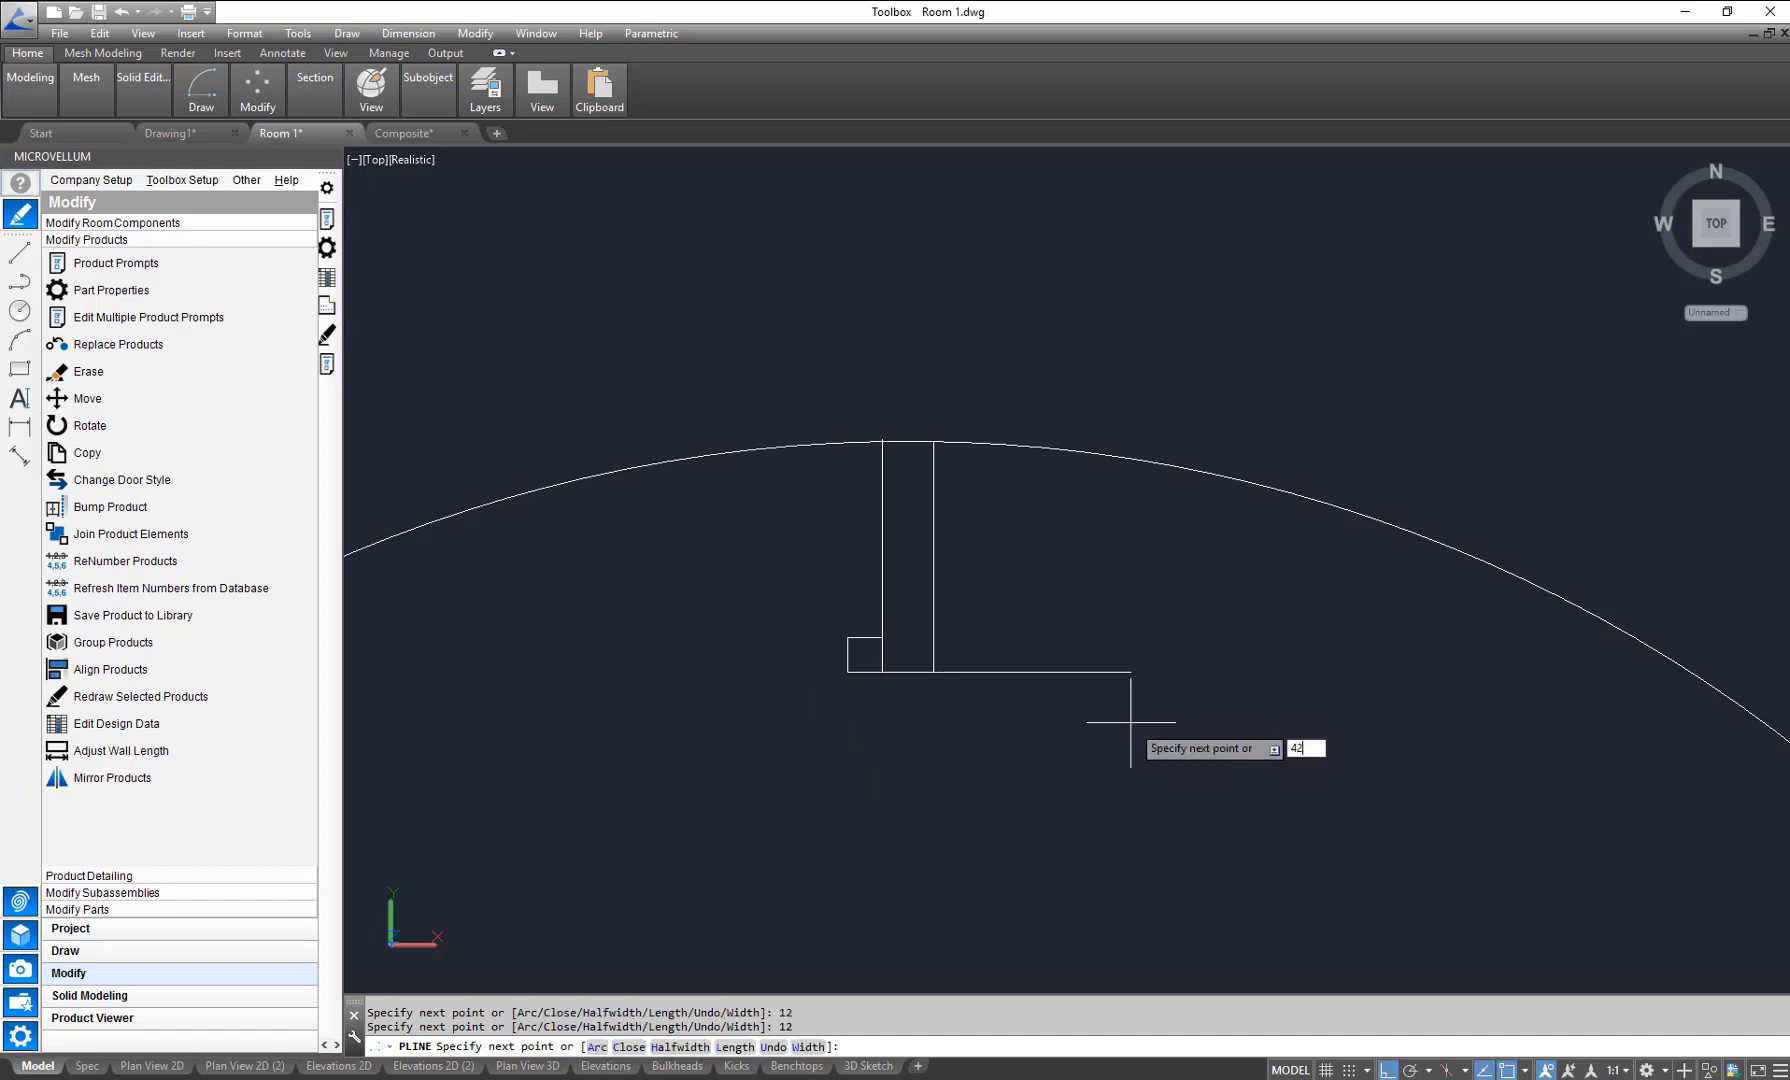
pyautogui.press('Return')
pyautogui.write('1')
pyautogui.press('BackSpace')
pyautogui.hotkey('ctrl', 'z')
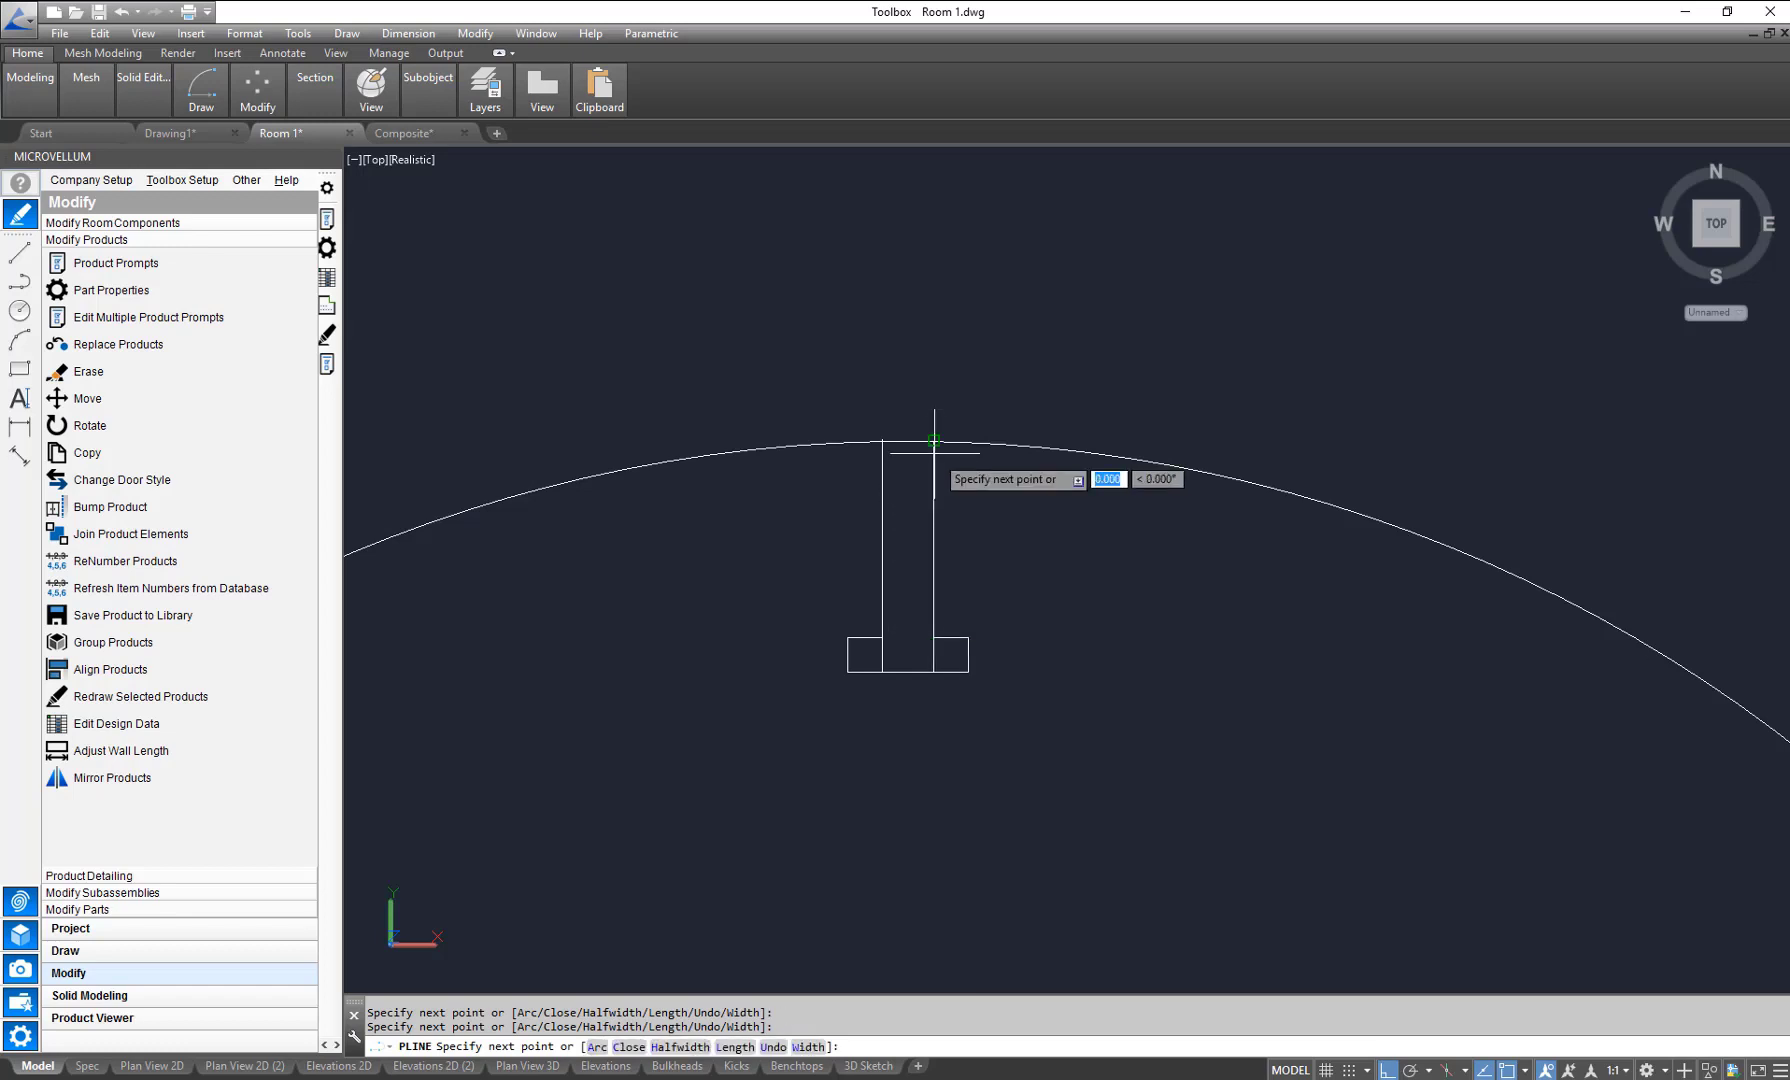
pyautogui.press('Return')
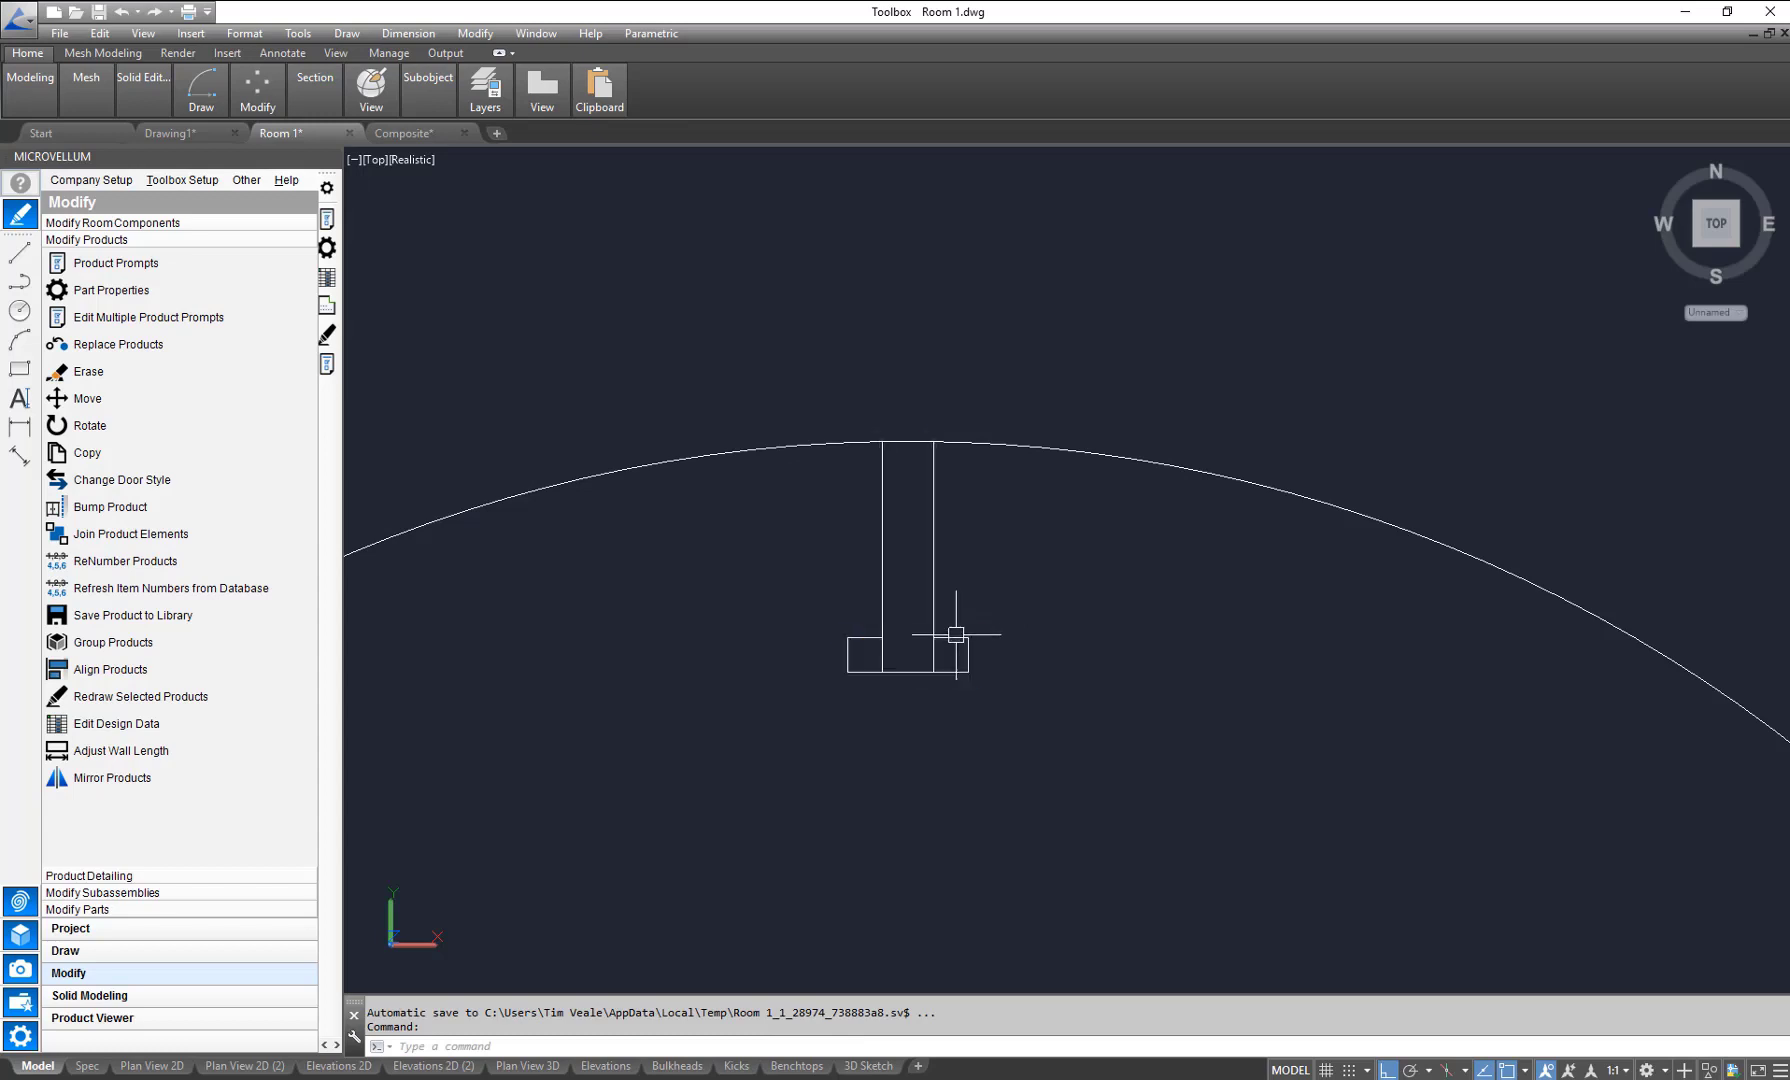
# Step: Raise both top corners of the rib's stem by 5 units
pyautogui.click(950, 637)
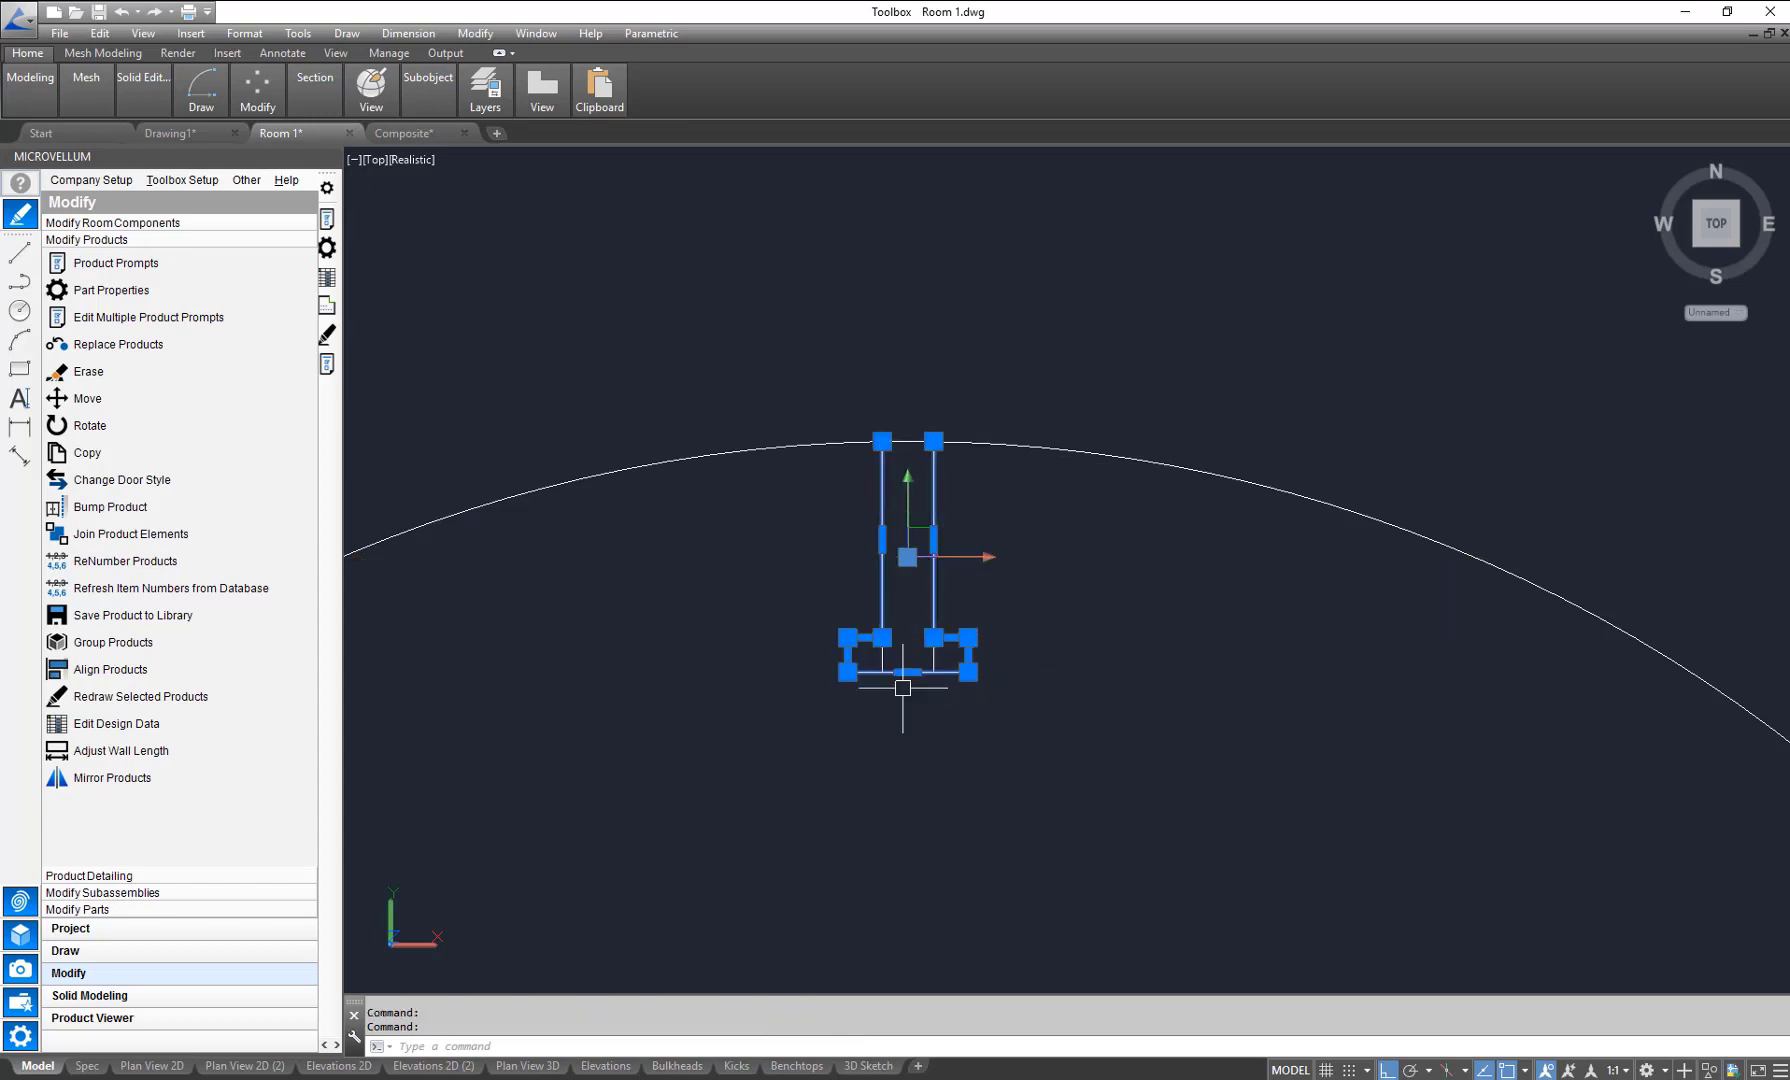
pyautogui.click(930, 433)
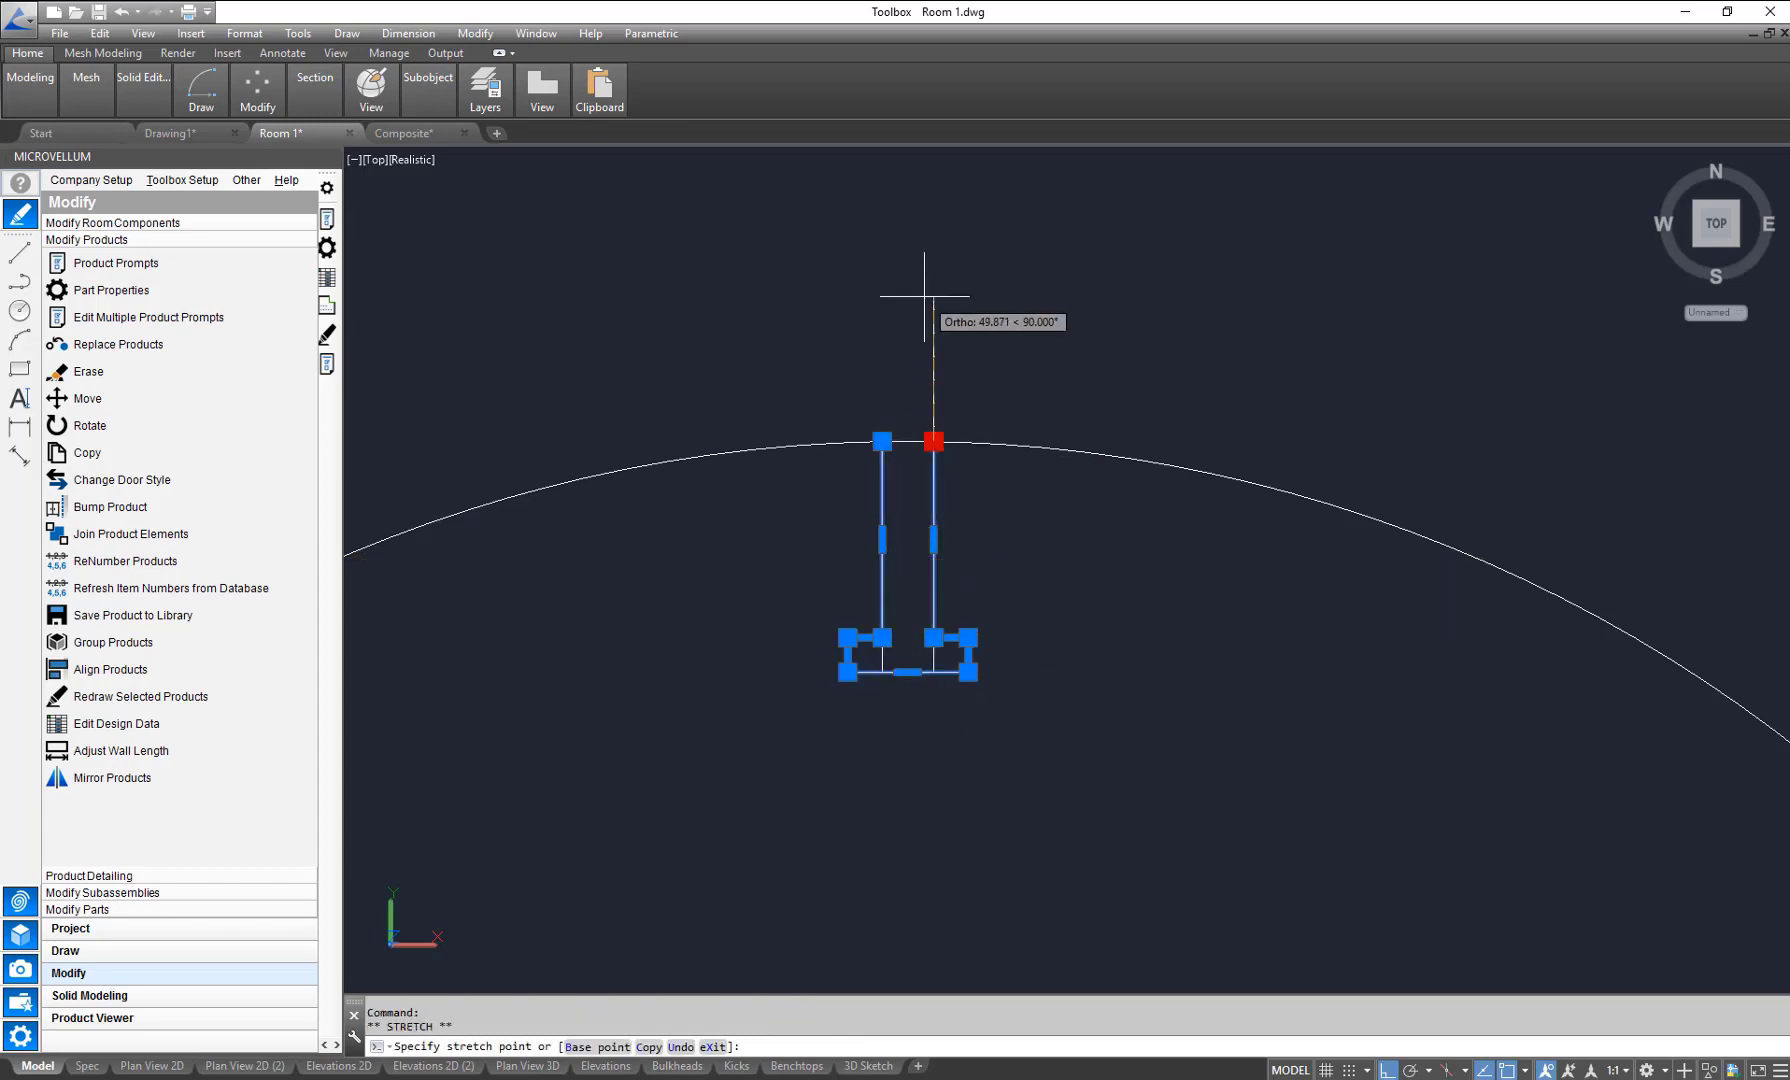
pyautogui.write('5')
pyautogui.press('Return')
pyautogui.click(881, 441)
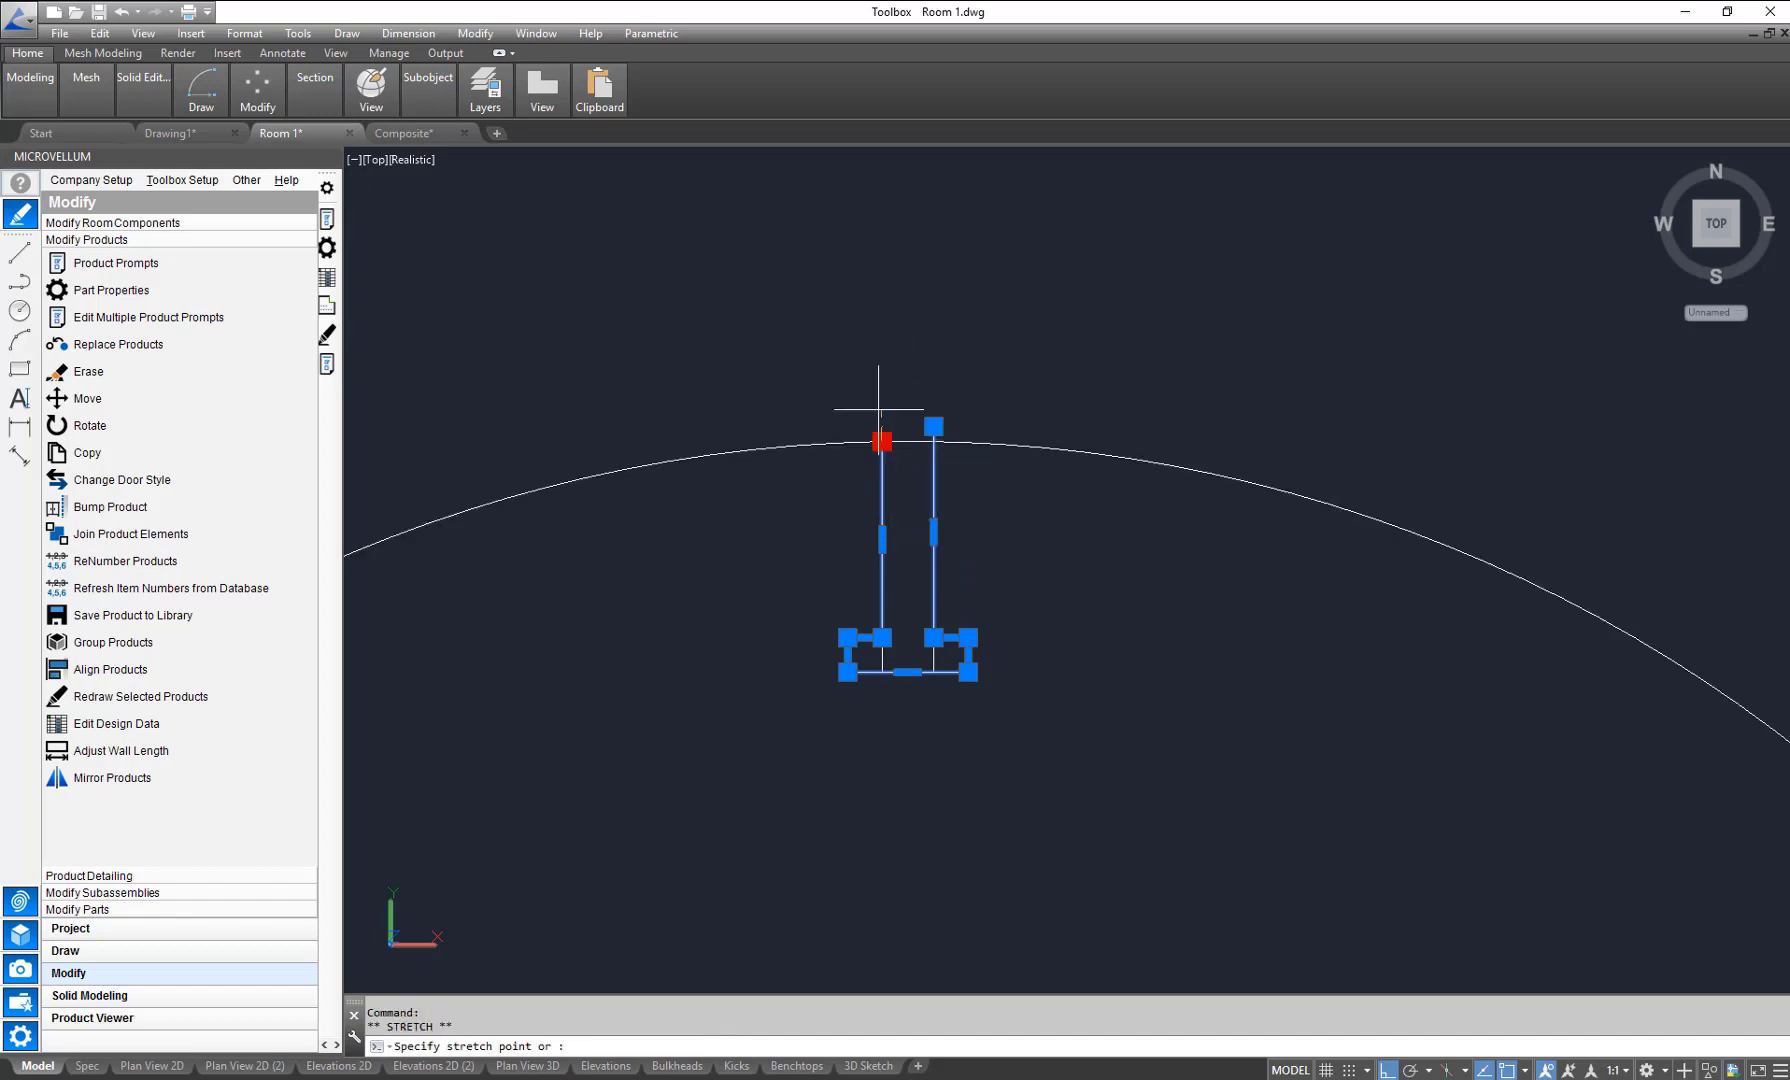
pyautogui.write('5')
pyautogui.press('Return')
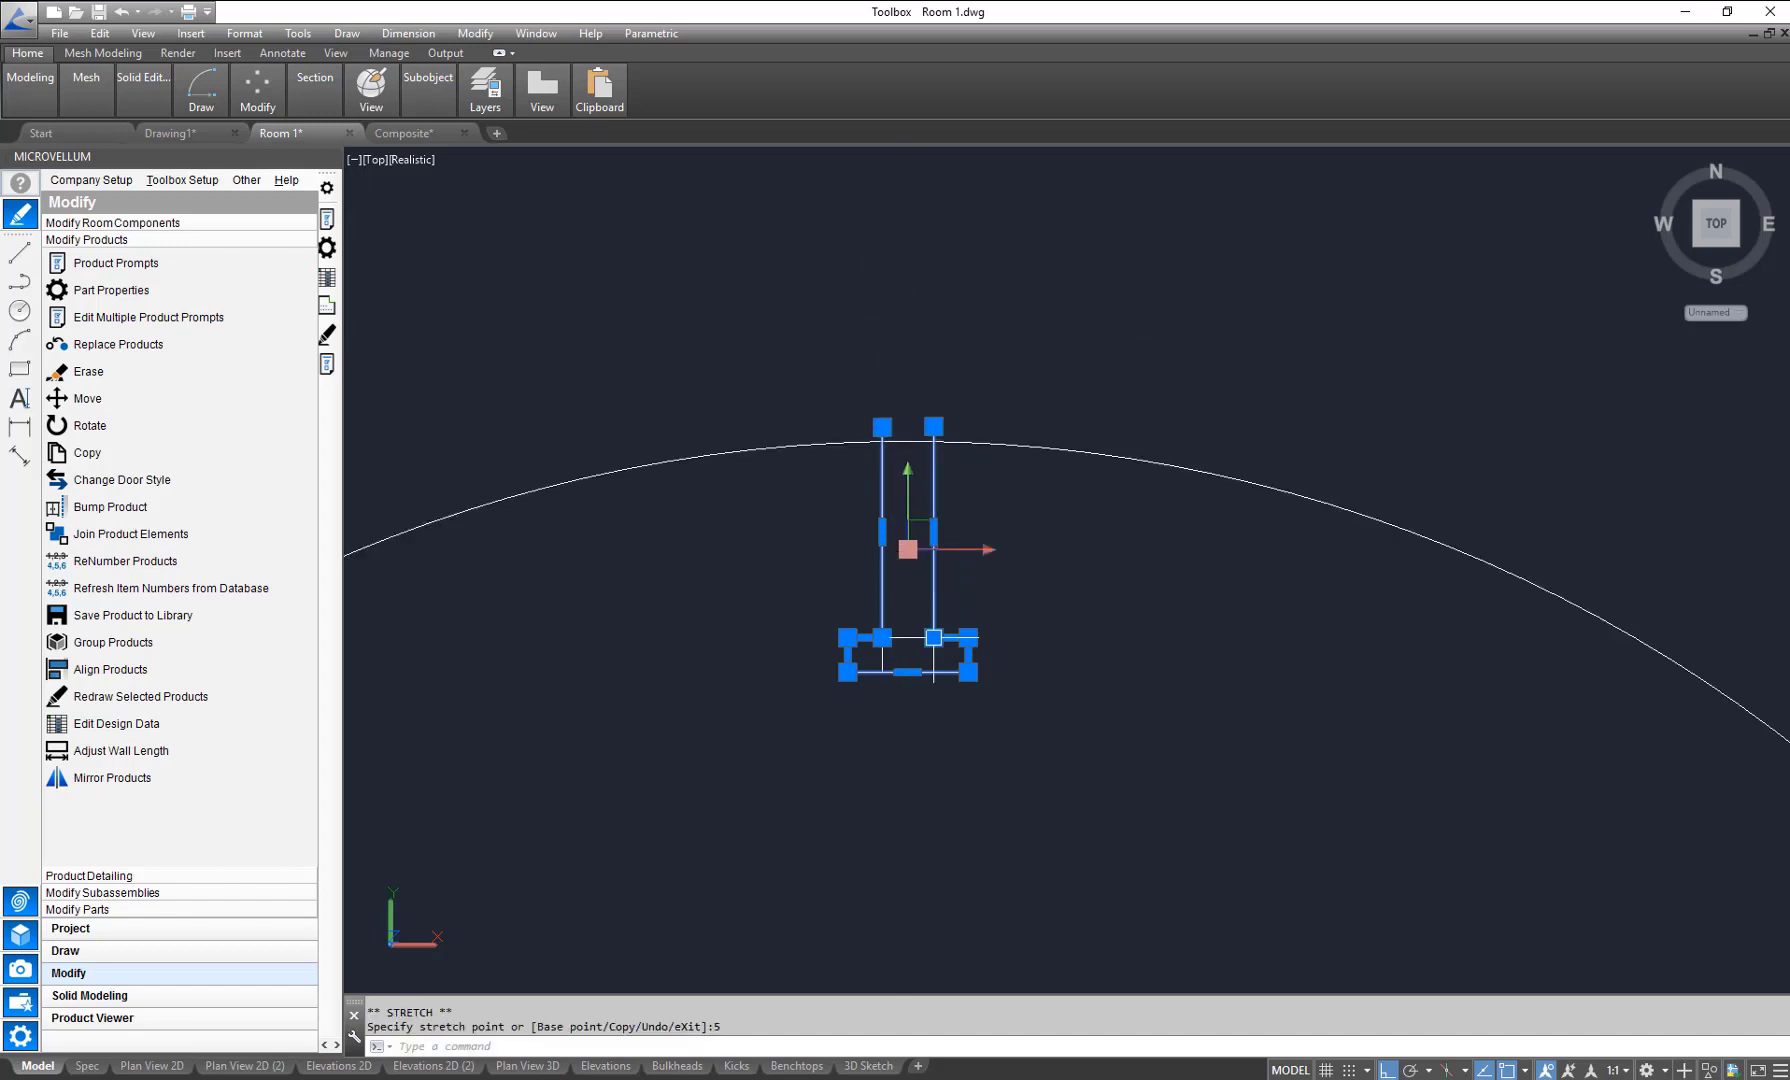
pyautogui.scroll(3, 927, 663)
# Step: Make a 0.2 offset copy of the wall outline, then delete that copy
pyautogui.moveTo(253, 97)
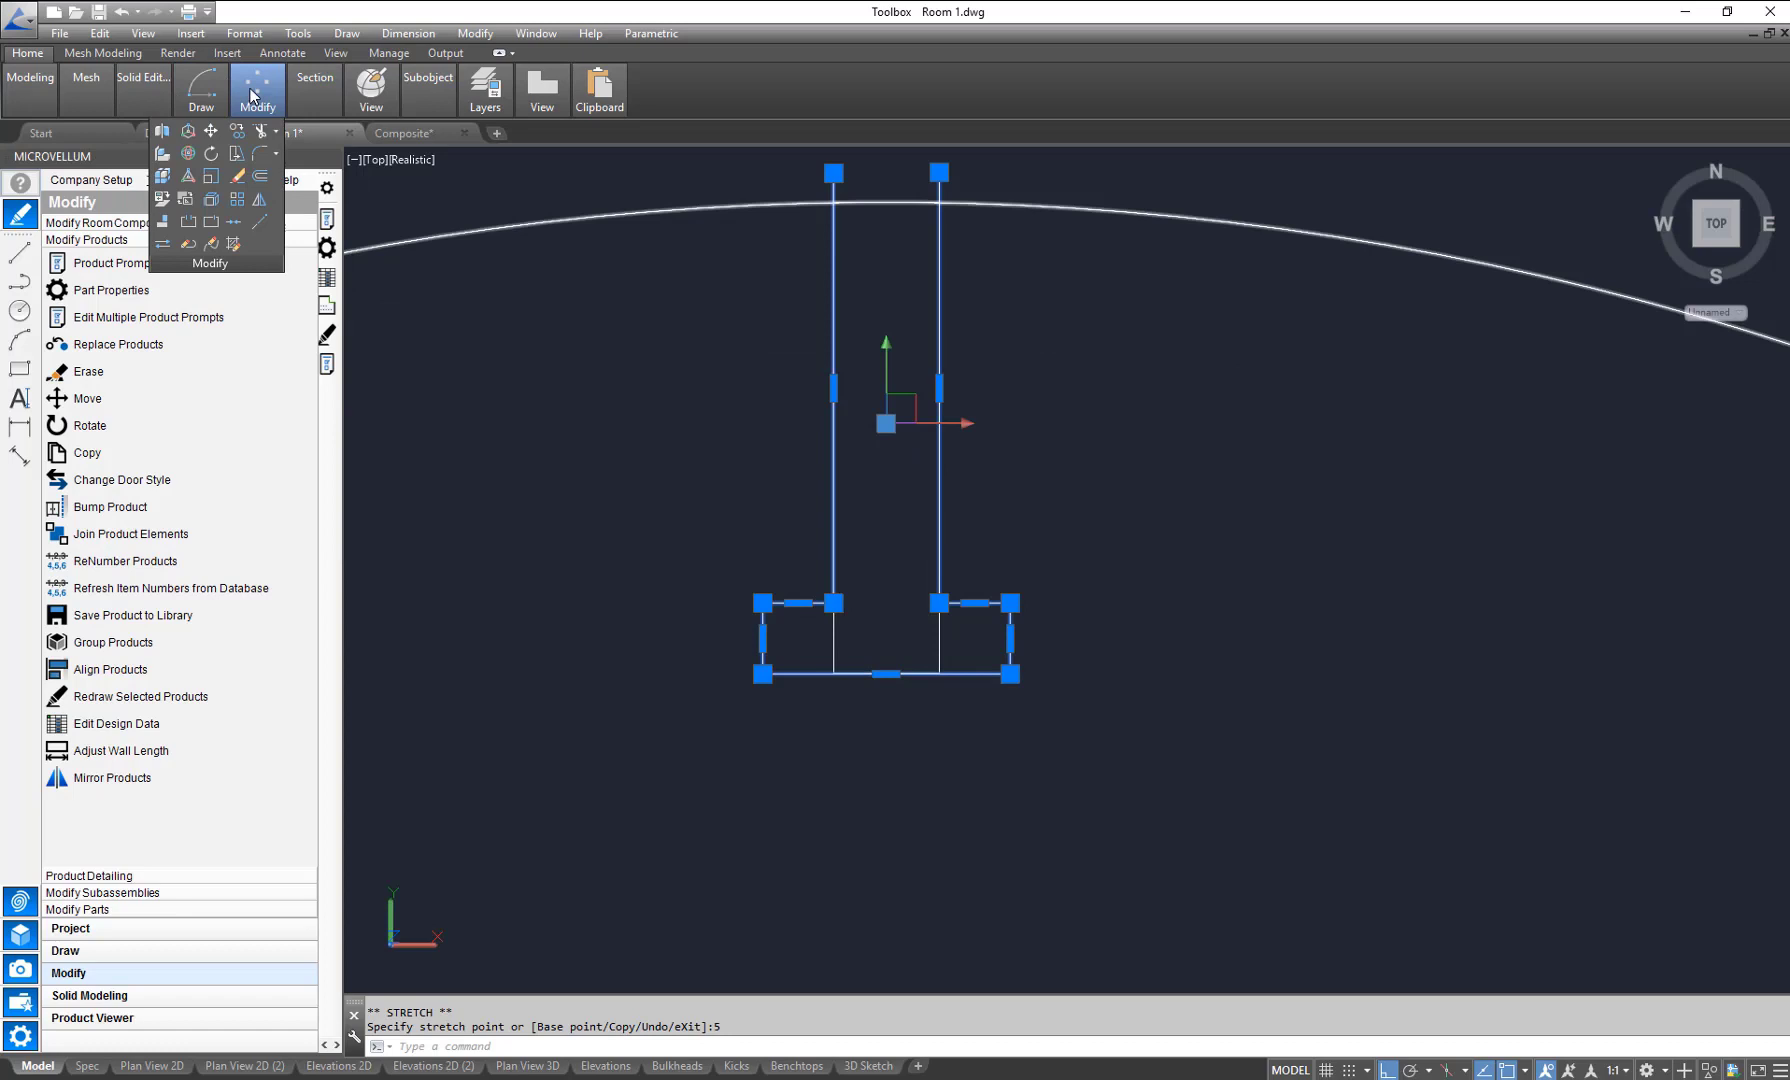
pyautogui.click(262, 177)
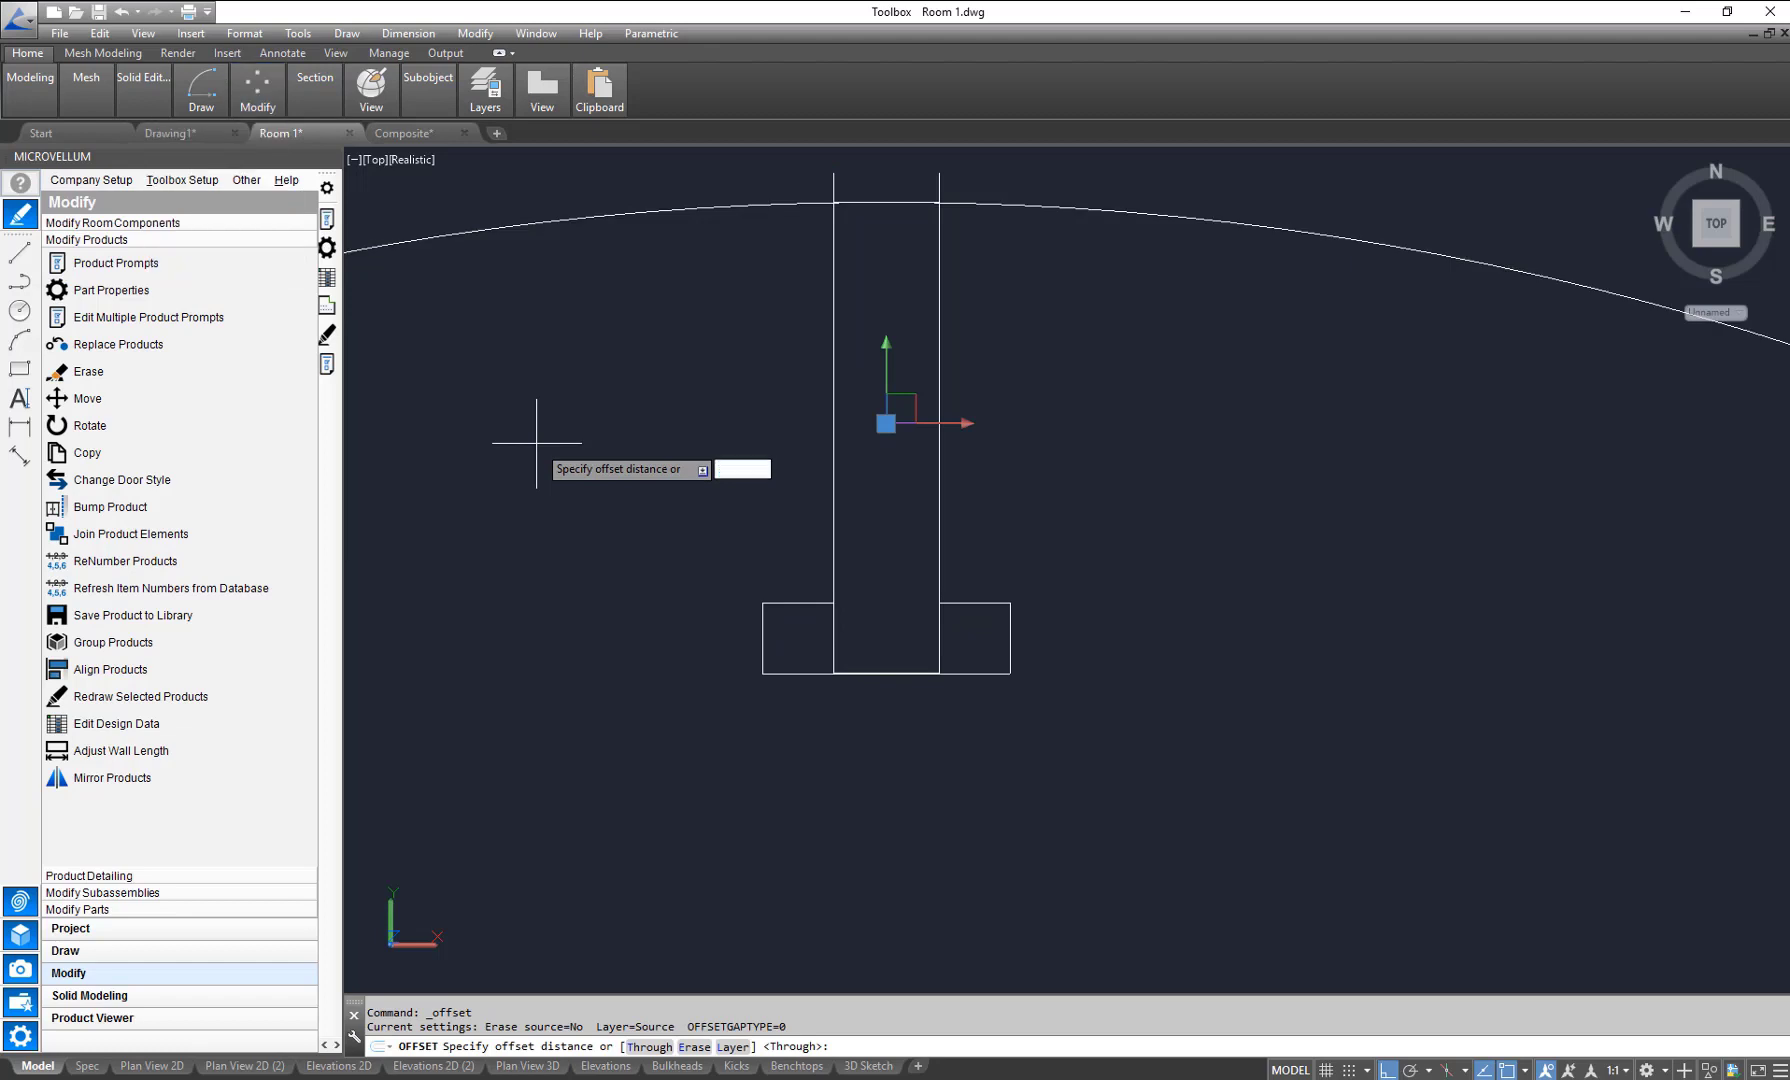
pyautogui.press('Return')
pyautogui.scroll(6, 799, 606)
pyautogui.click(825, 603)
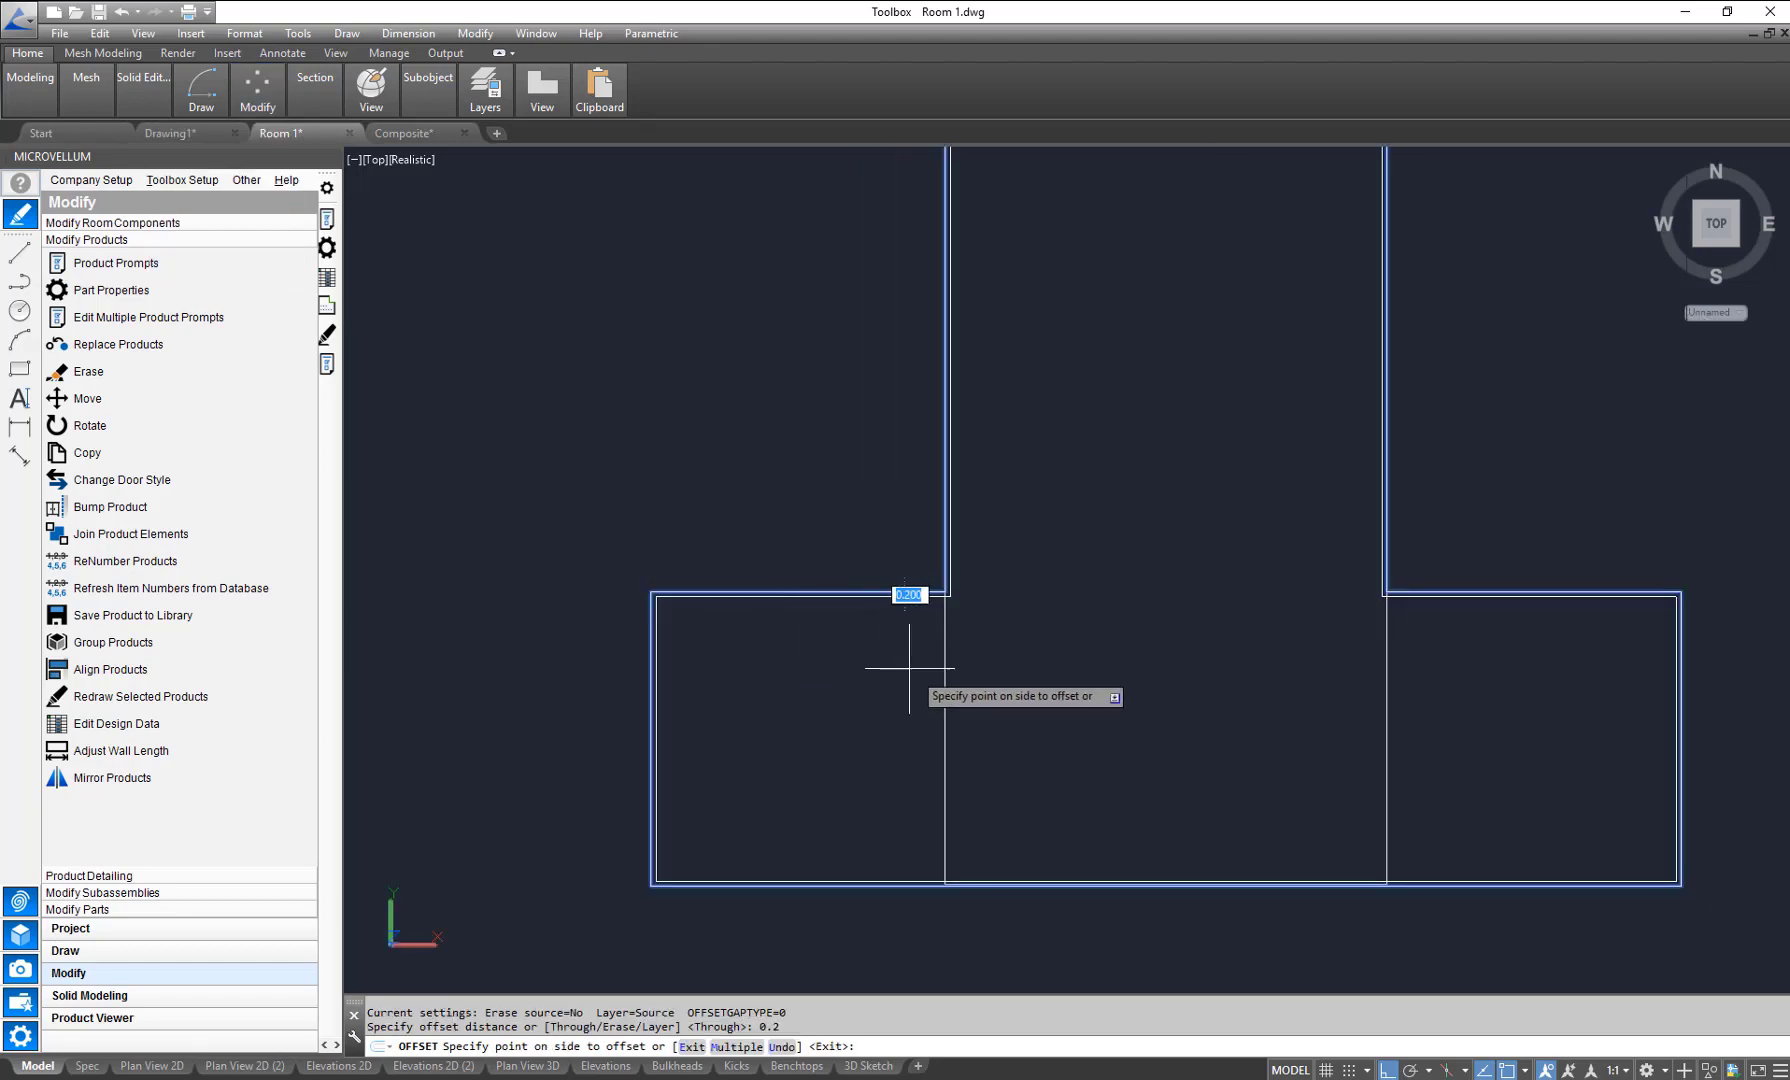
pyautogui.click(769, 470)
pyautogui.press('Return')
pyautogui.scroll(5, 935, 570)
pyautogui.click(904, 605)
pyautogui.press('Delete')
# Step: Select the rib outline to inspect it, then clear the selection
pyautogui.scroll(-4, 853, 562)
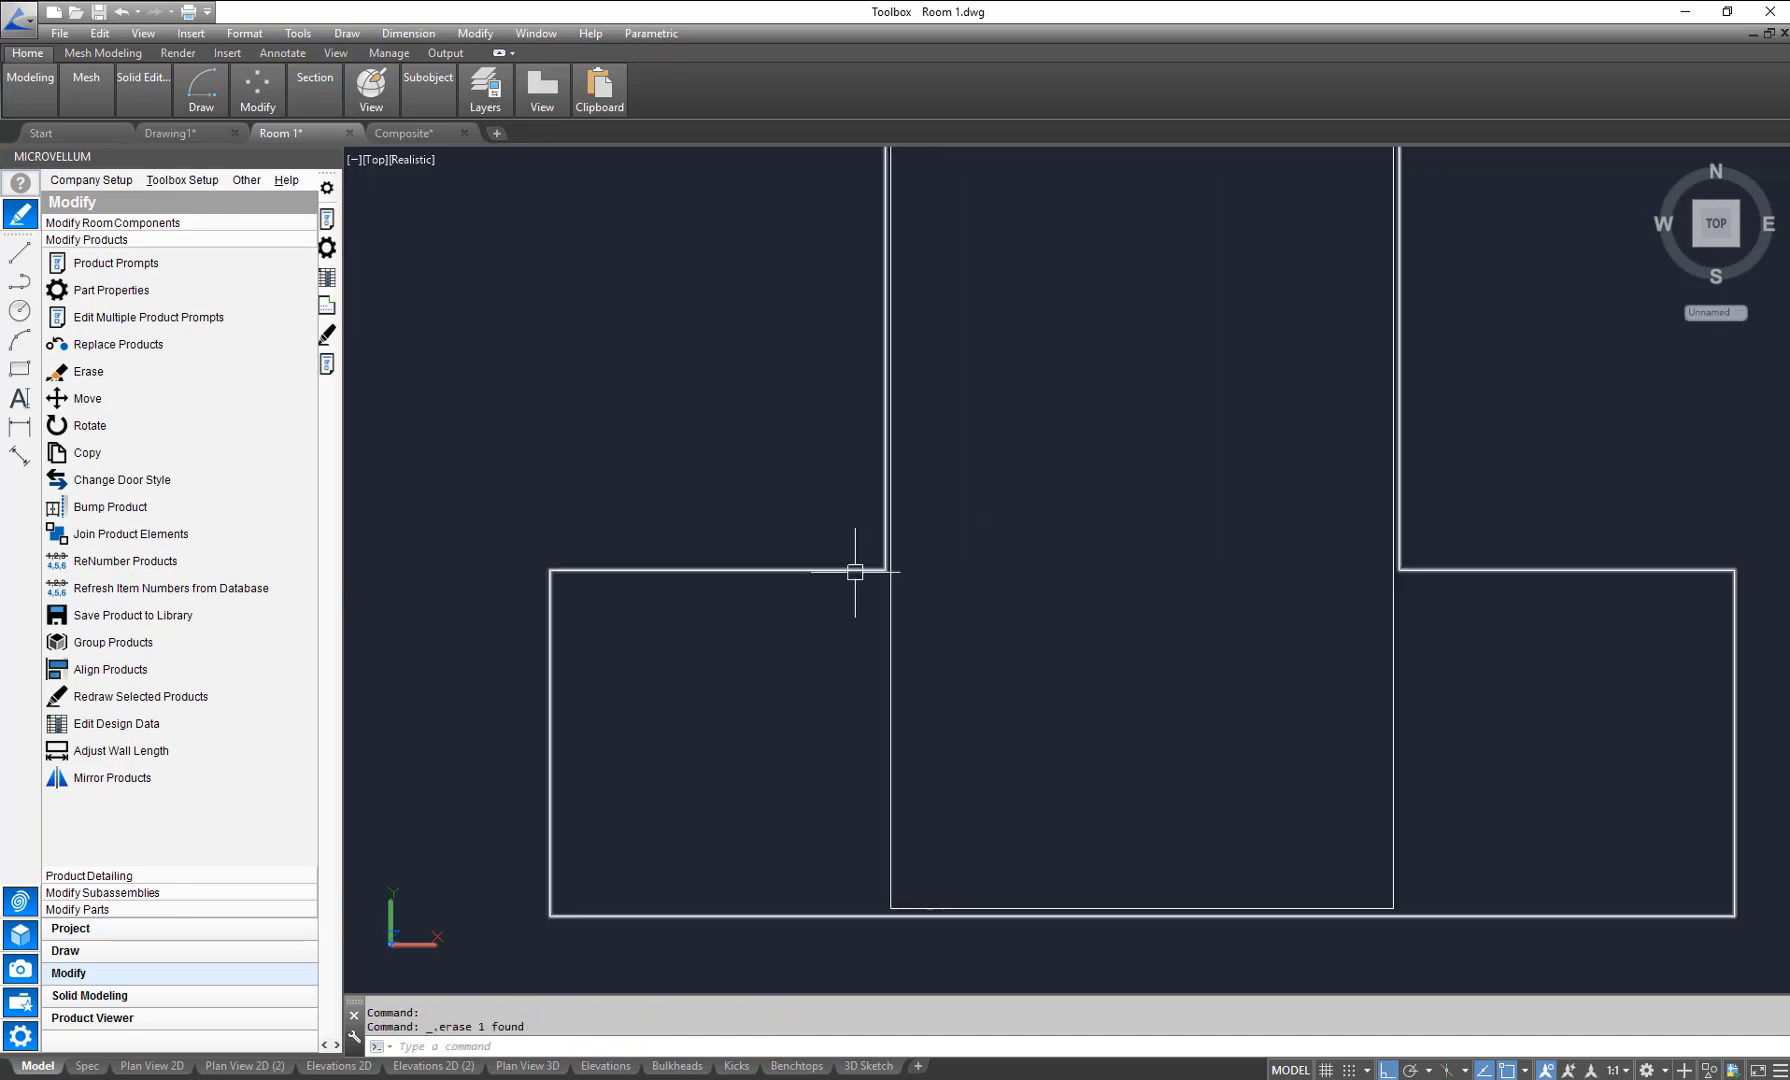
pyautogui.click(845, 569)
pyautogui.scroll(-8, 855, 570)
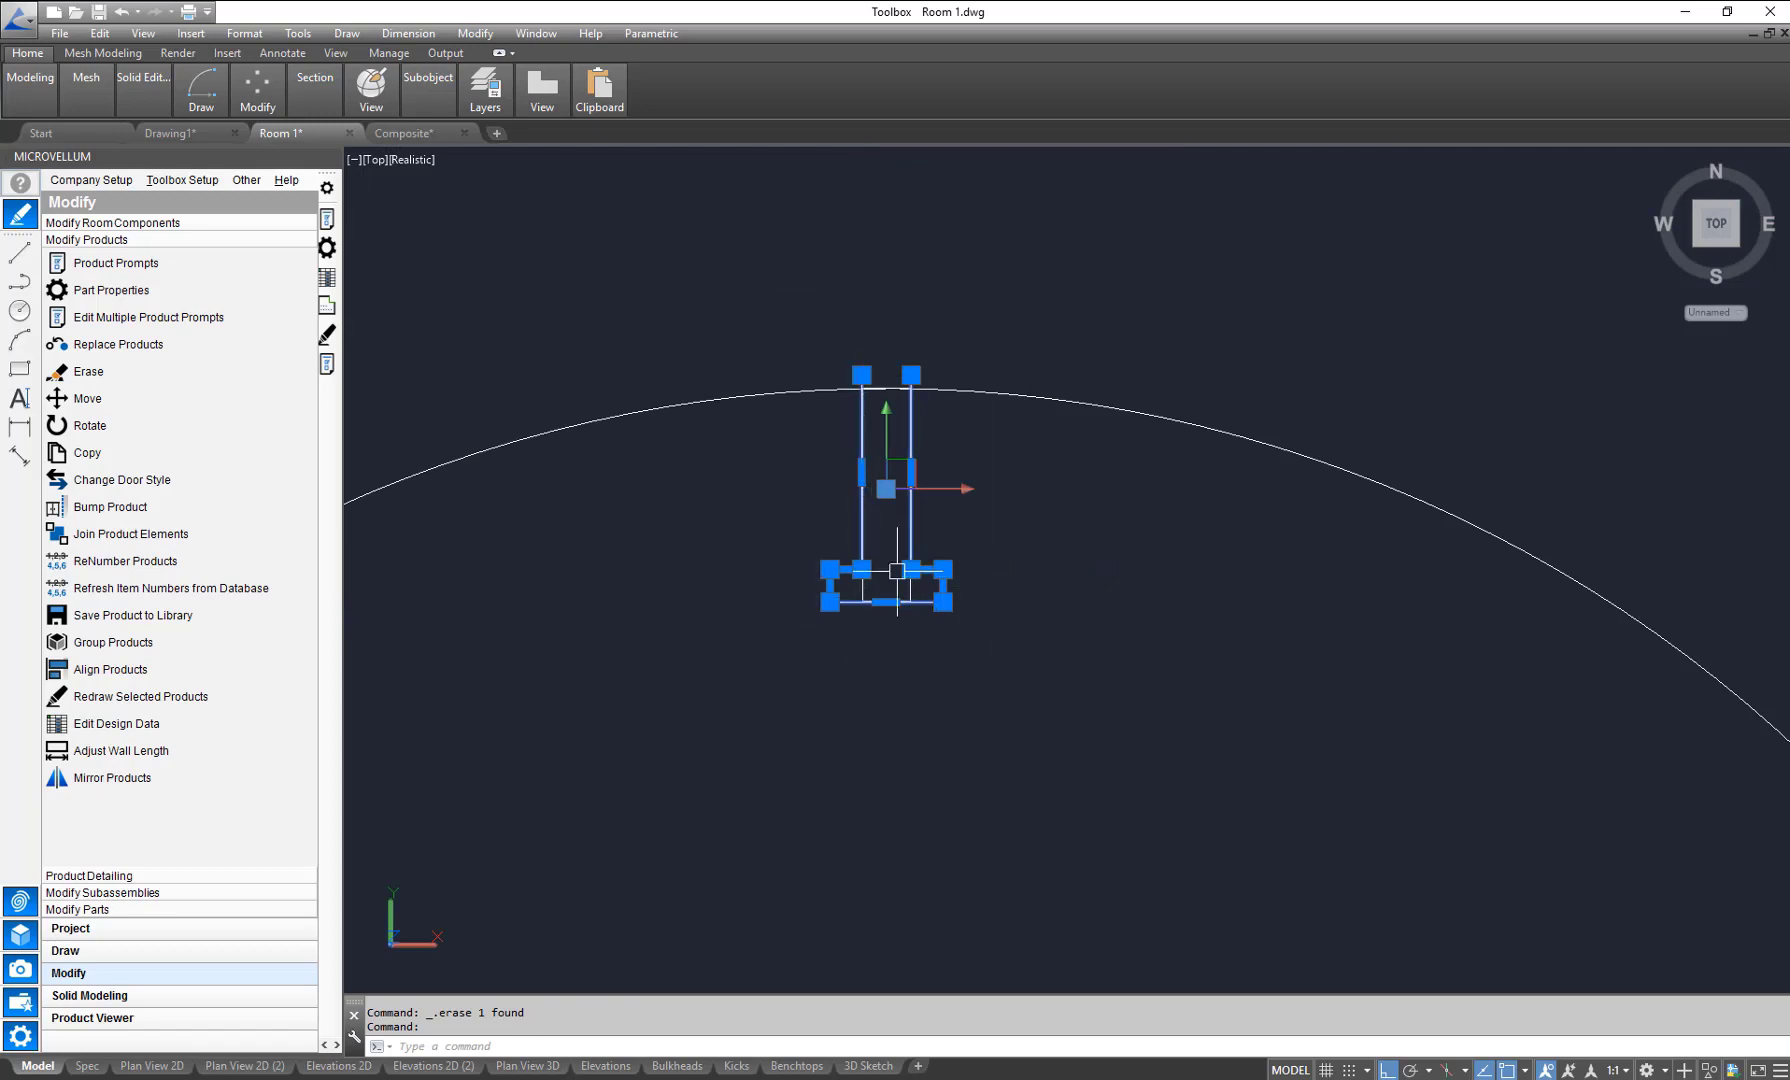
pyautogui.scroll(5, 875, 585)
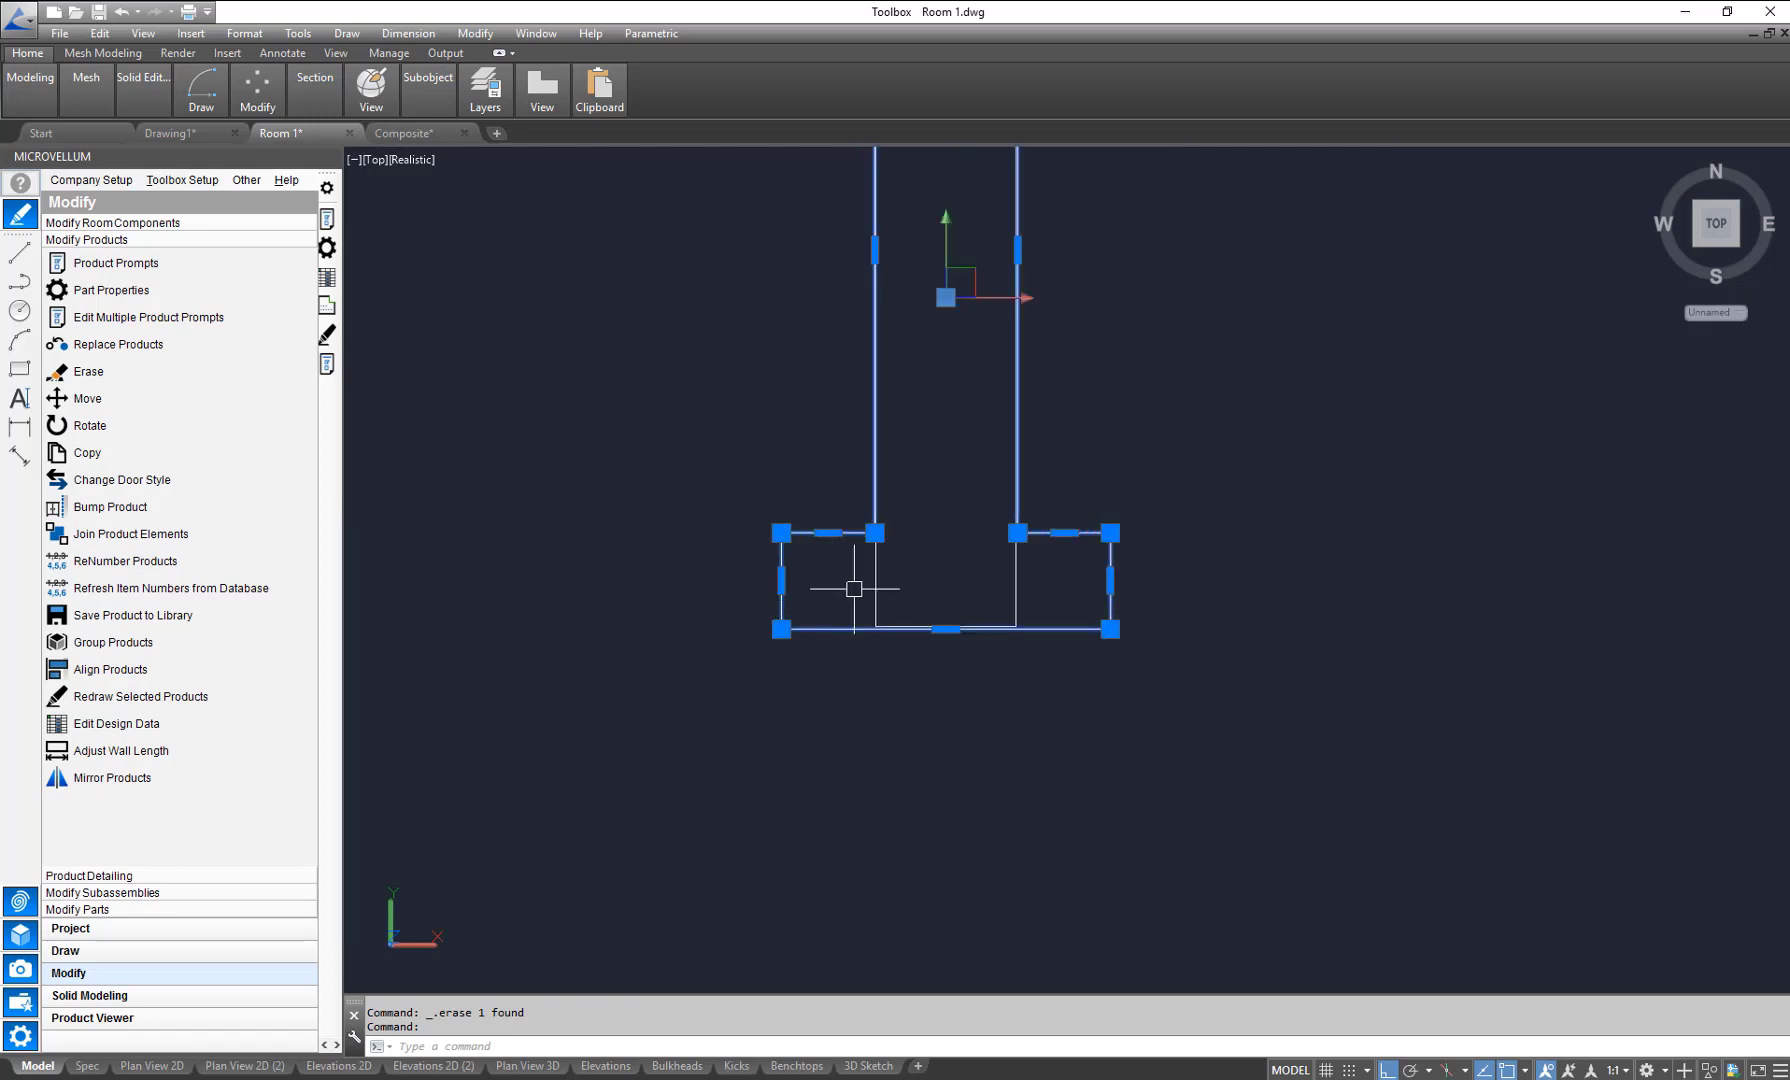
pyautogui.press('Escape')
pyautogui.scroll(3, 870, 572)
pyautogui.scroll(2, 870, 570)
pyautogui.scroll(-8, 900, 535)
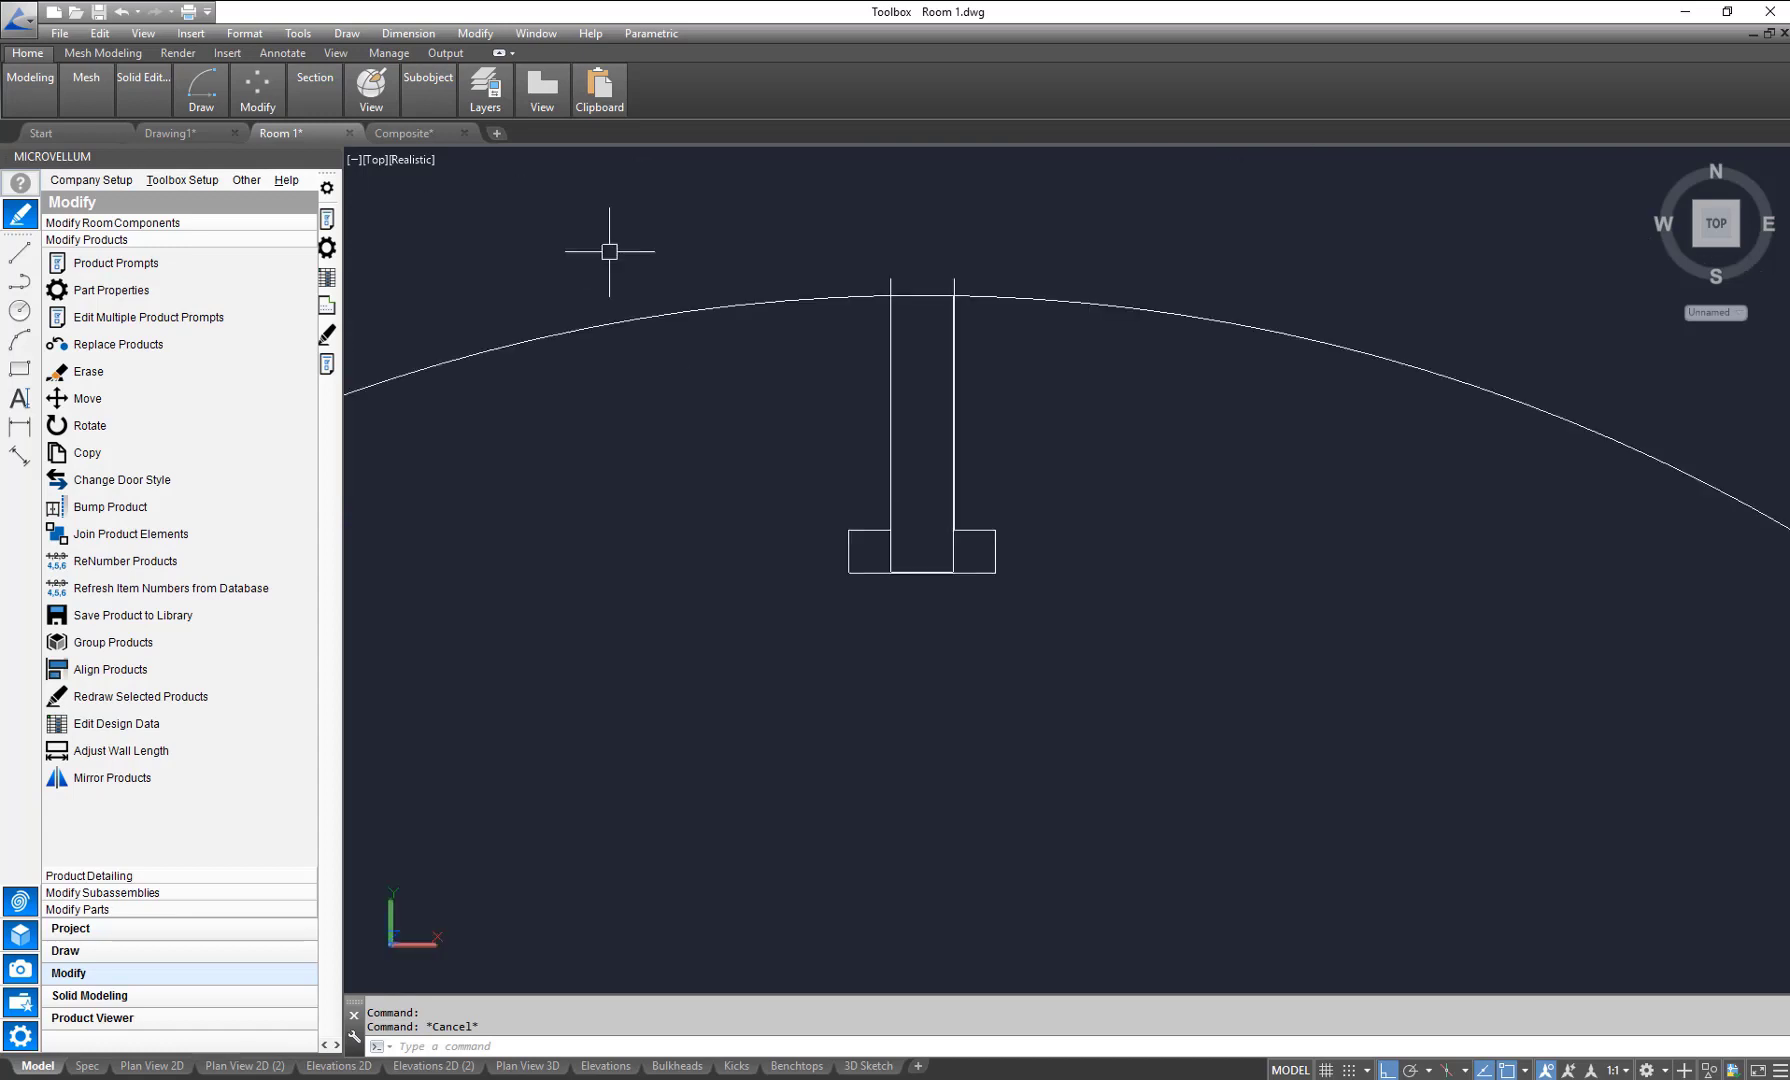
pyautogui.moveTo(250, 106)
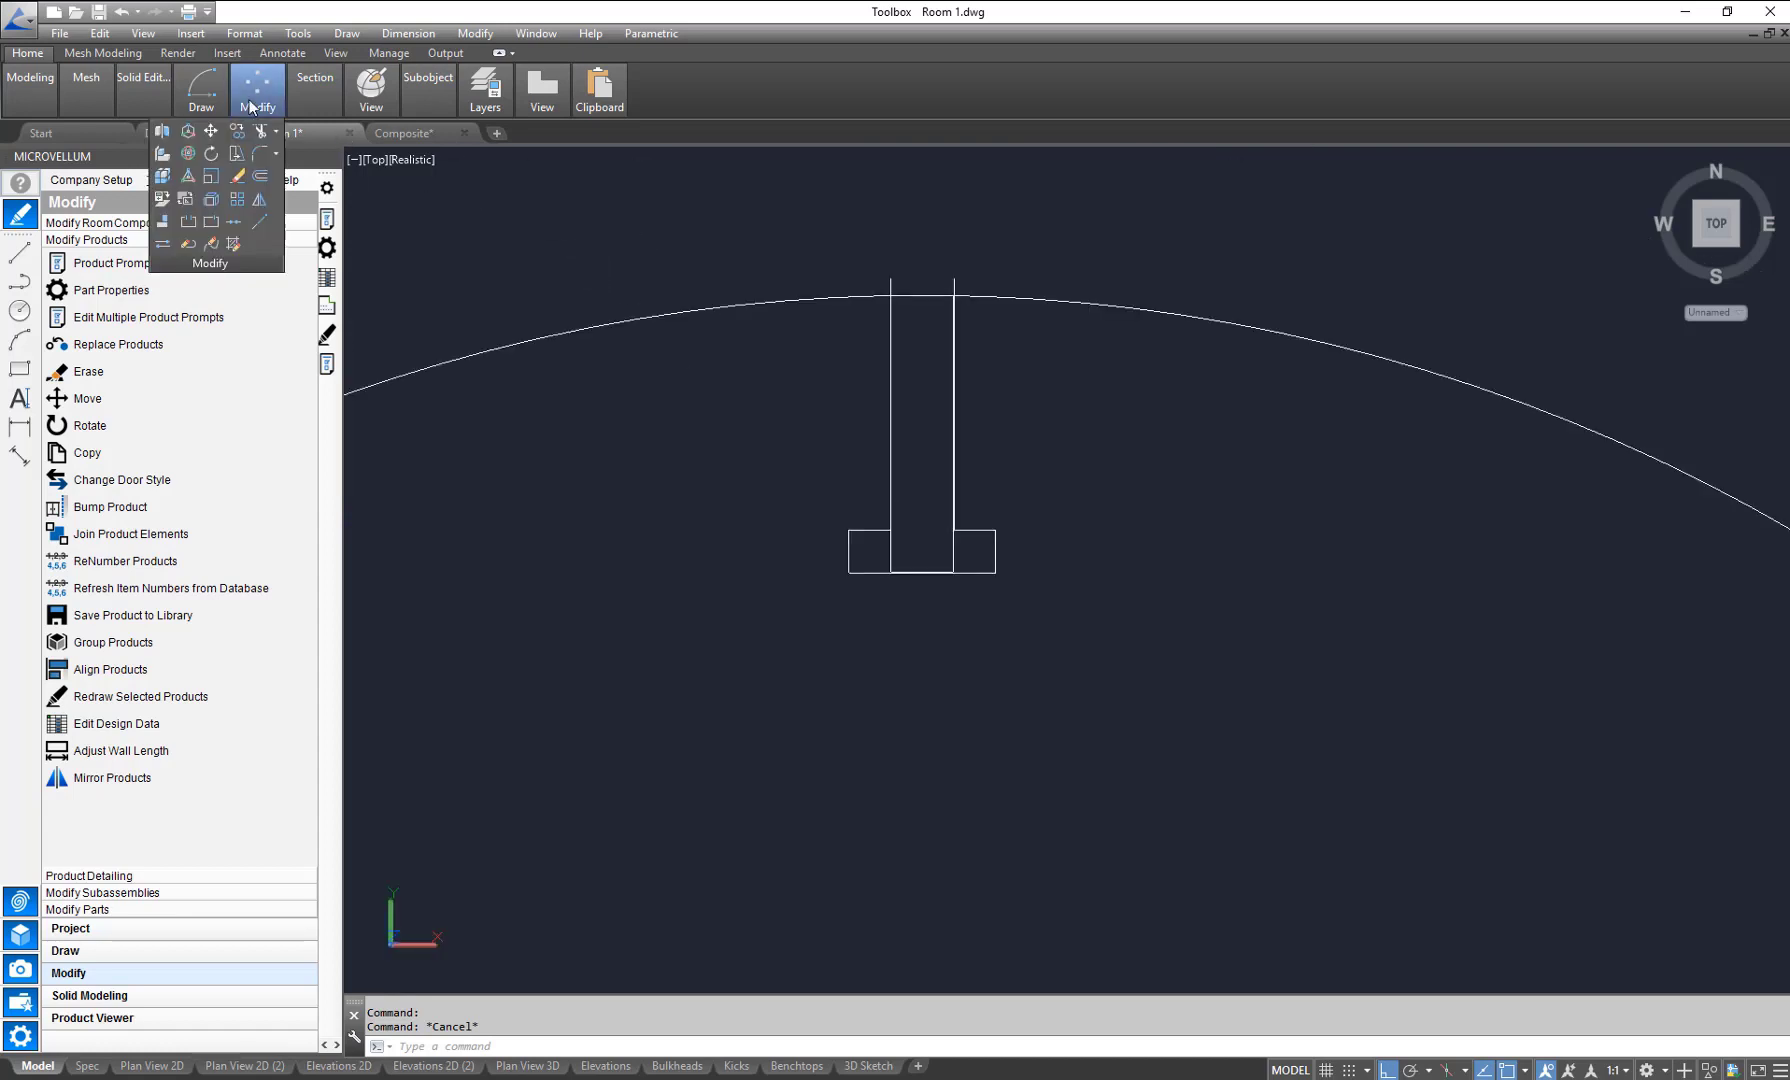
# Step: Polar-array the T-slot rib into six copies around the circle's centre
pyautogui.click(240, 204)
pyautogui.scroll(-2, 826, 254)
pyautogui.scroll(-2, 790, 242)
pyautogui.click(767, 231)
pyautogui.click(905, 357)
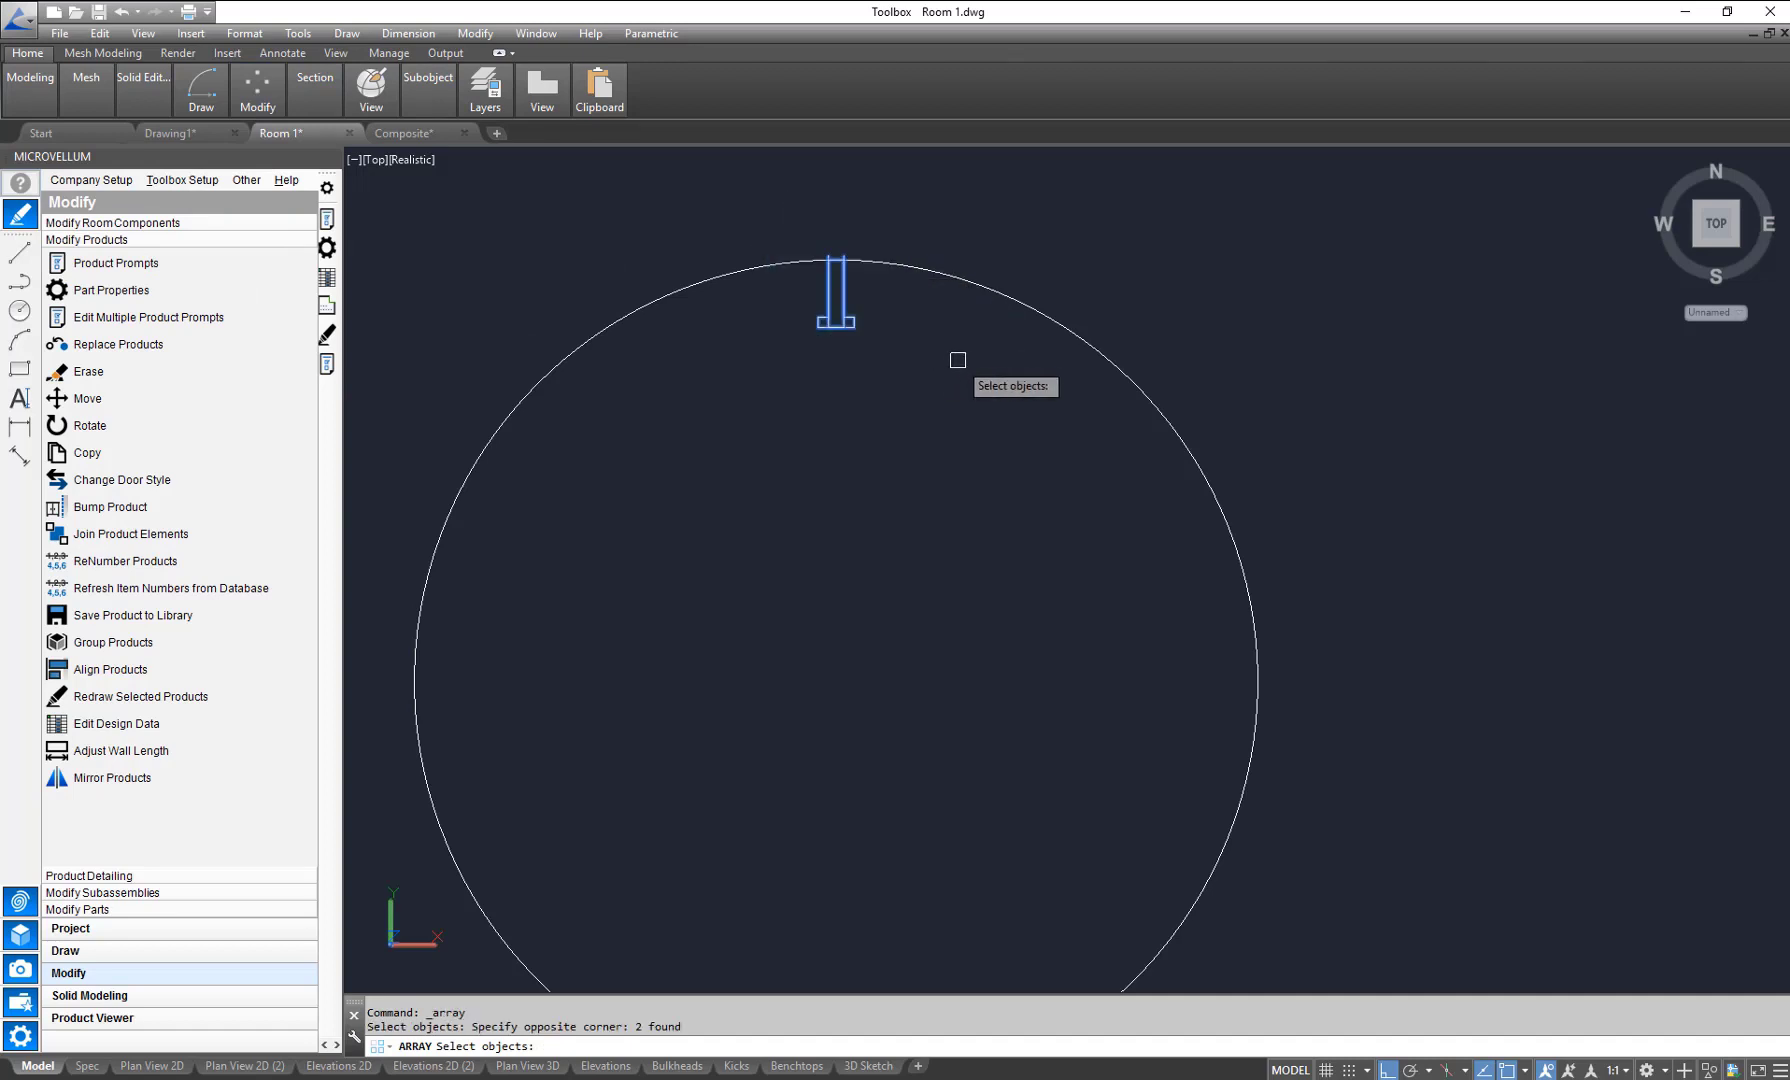
pyautogui.press('Return')
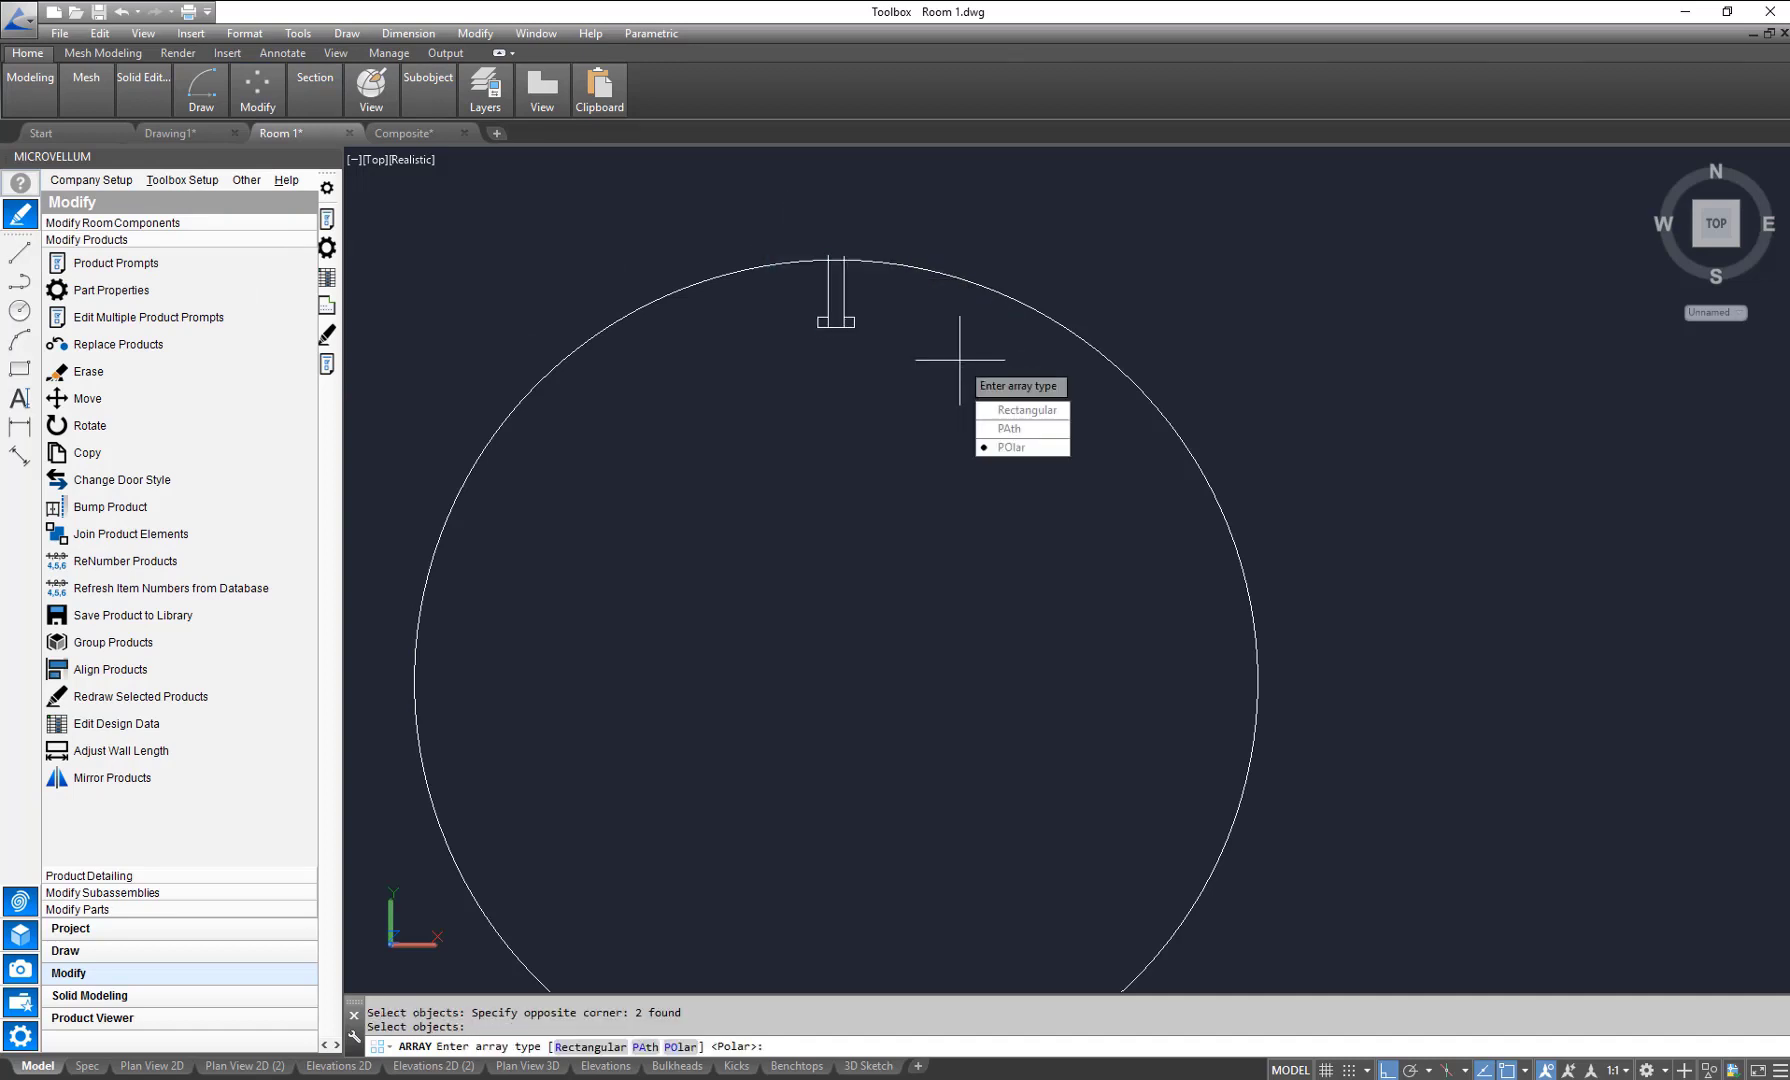
pyautogui.click(1031, 447)
pyautogui.scroll(-2, 955, 345)
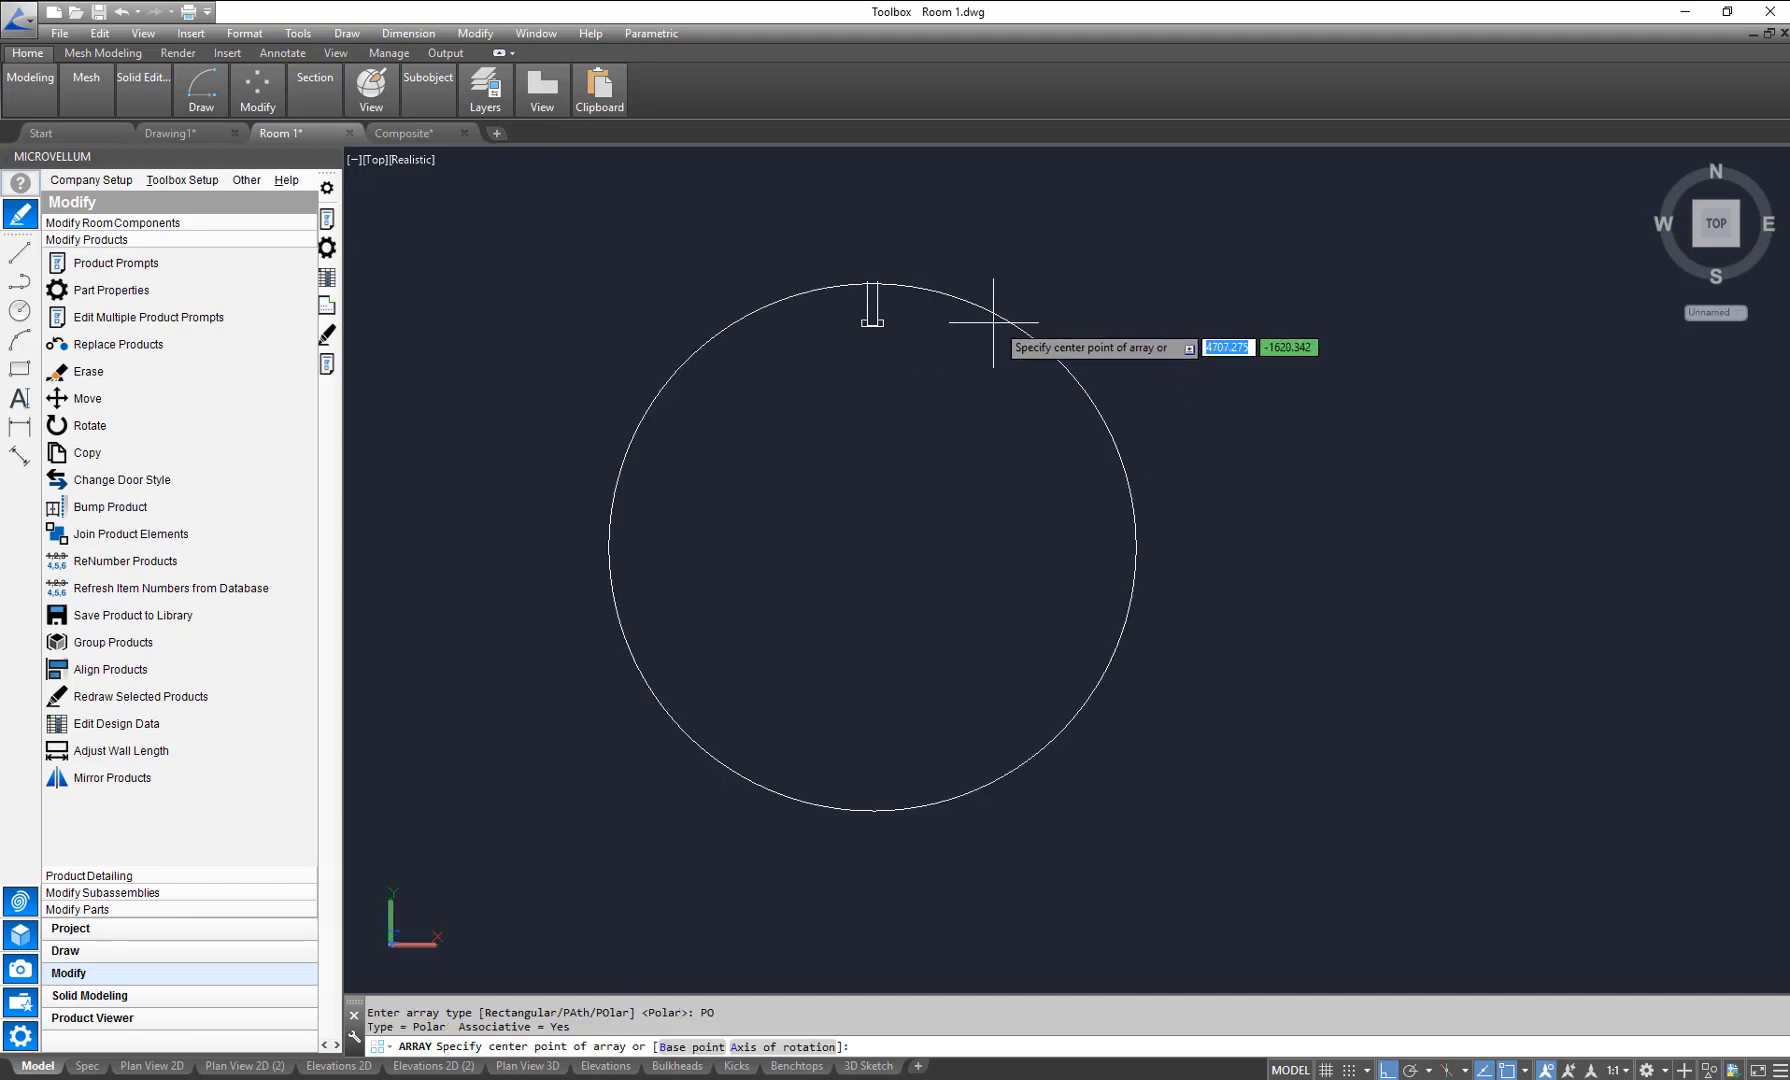
pyautogui.click(872, 547)
pyautogui.click(872, 547)
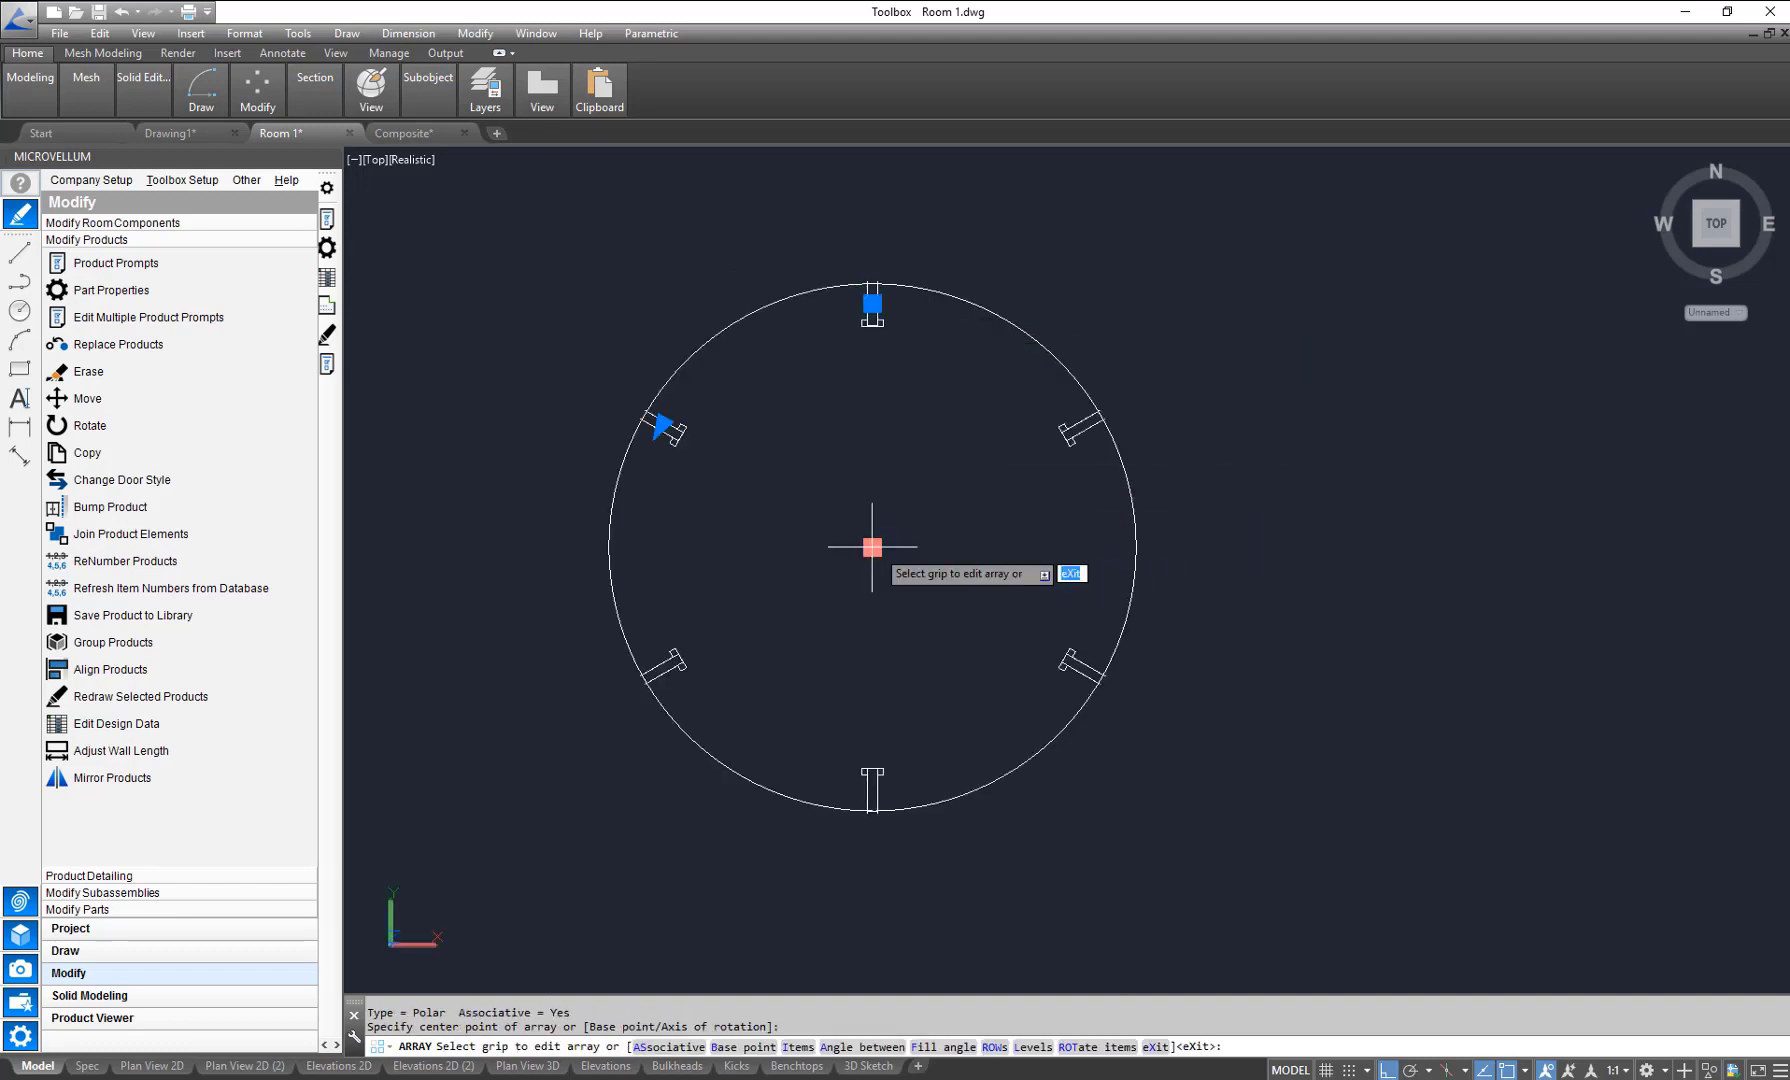
pyautogui.press('Return')
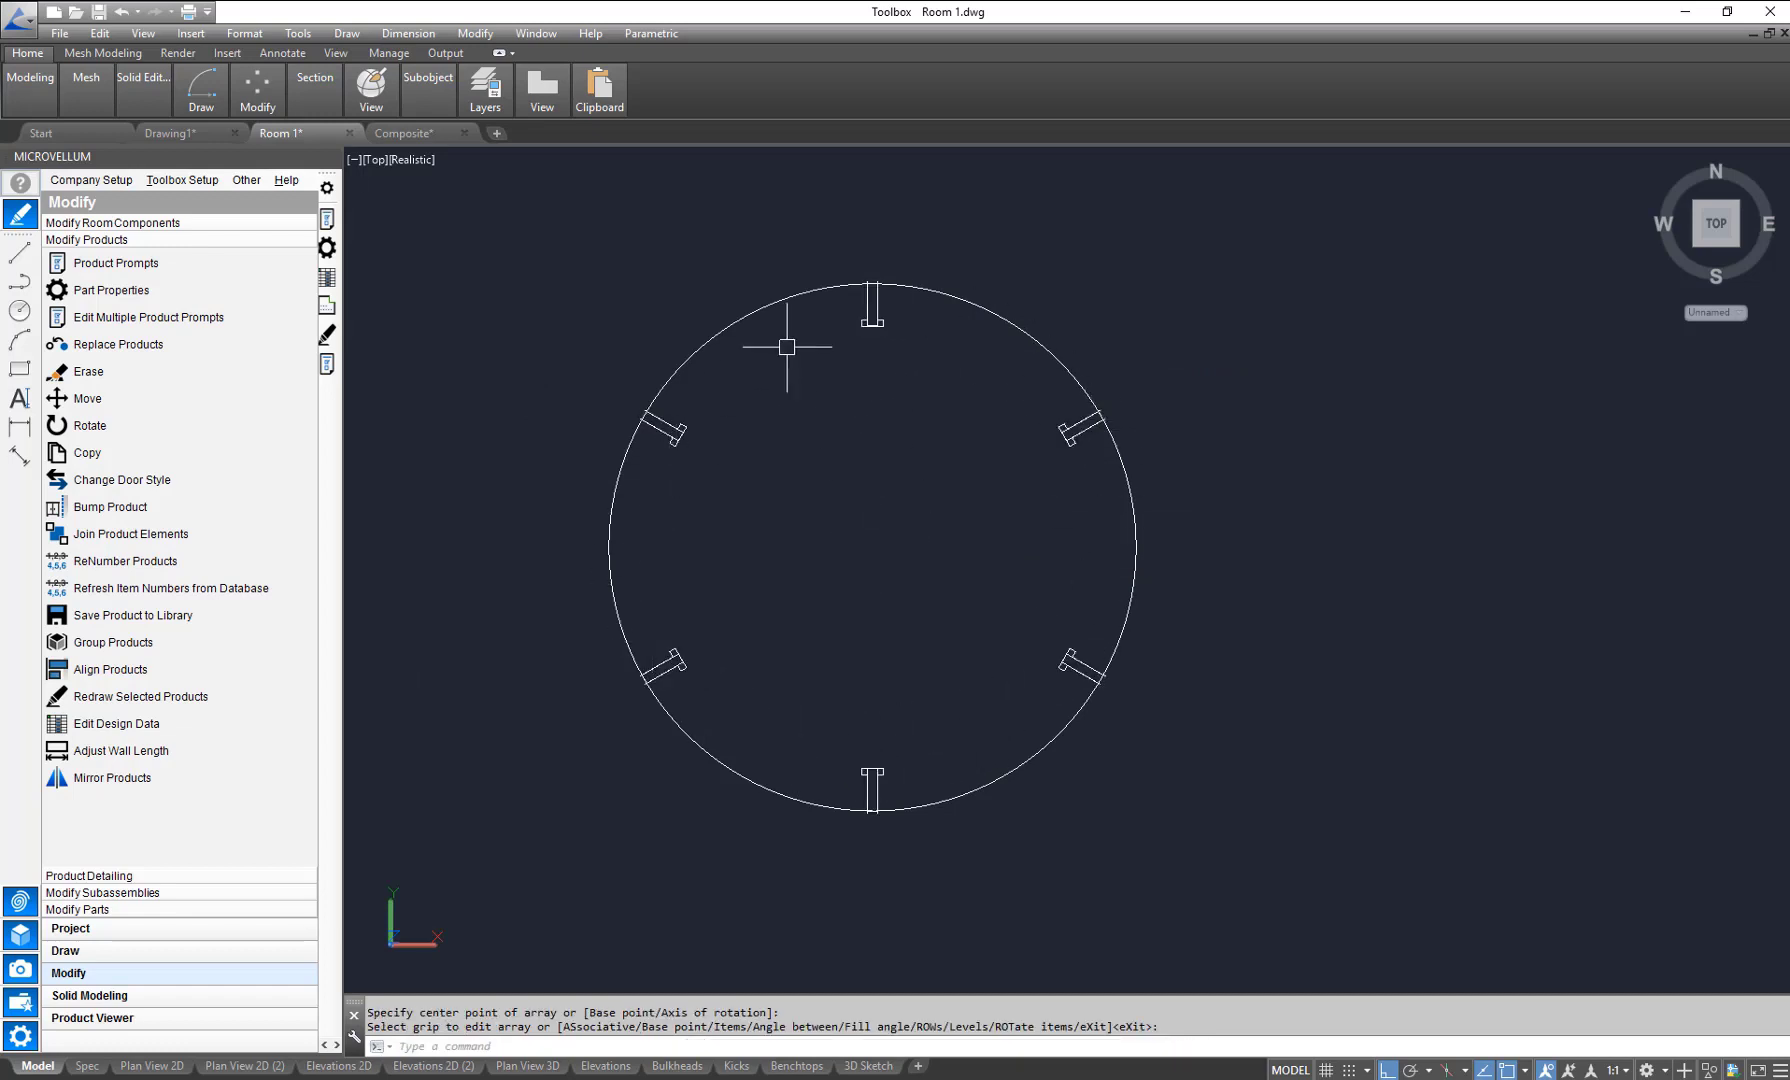
pyautogui.moveTo(821, 333); pyautogui.dragTo(817, 303, button='middle')
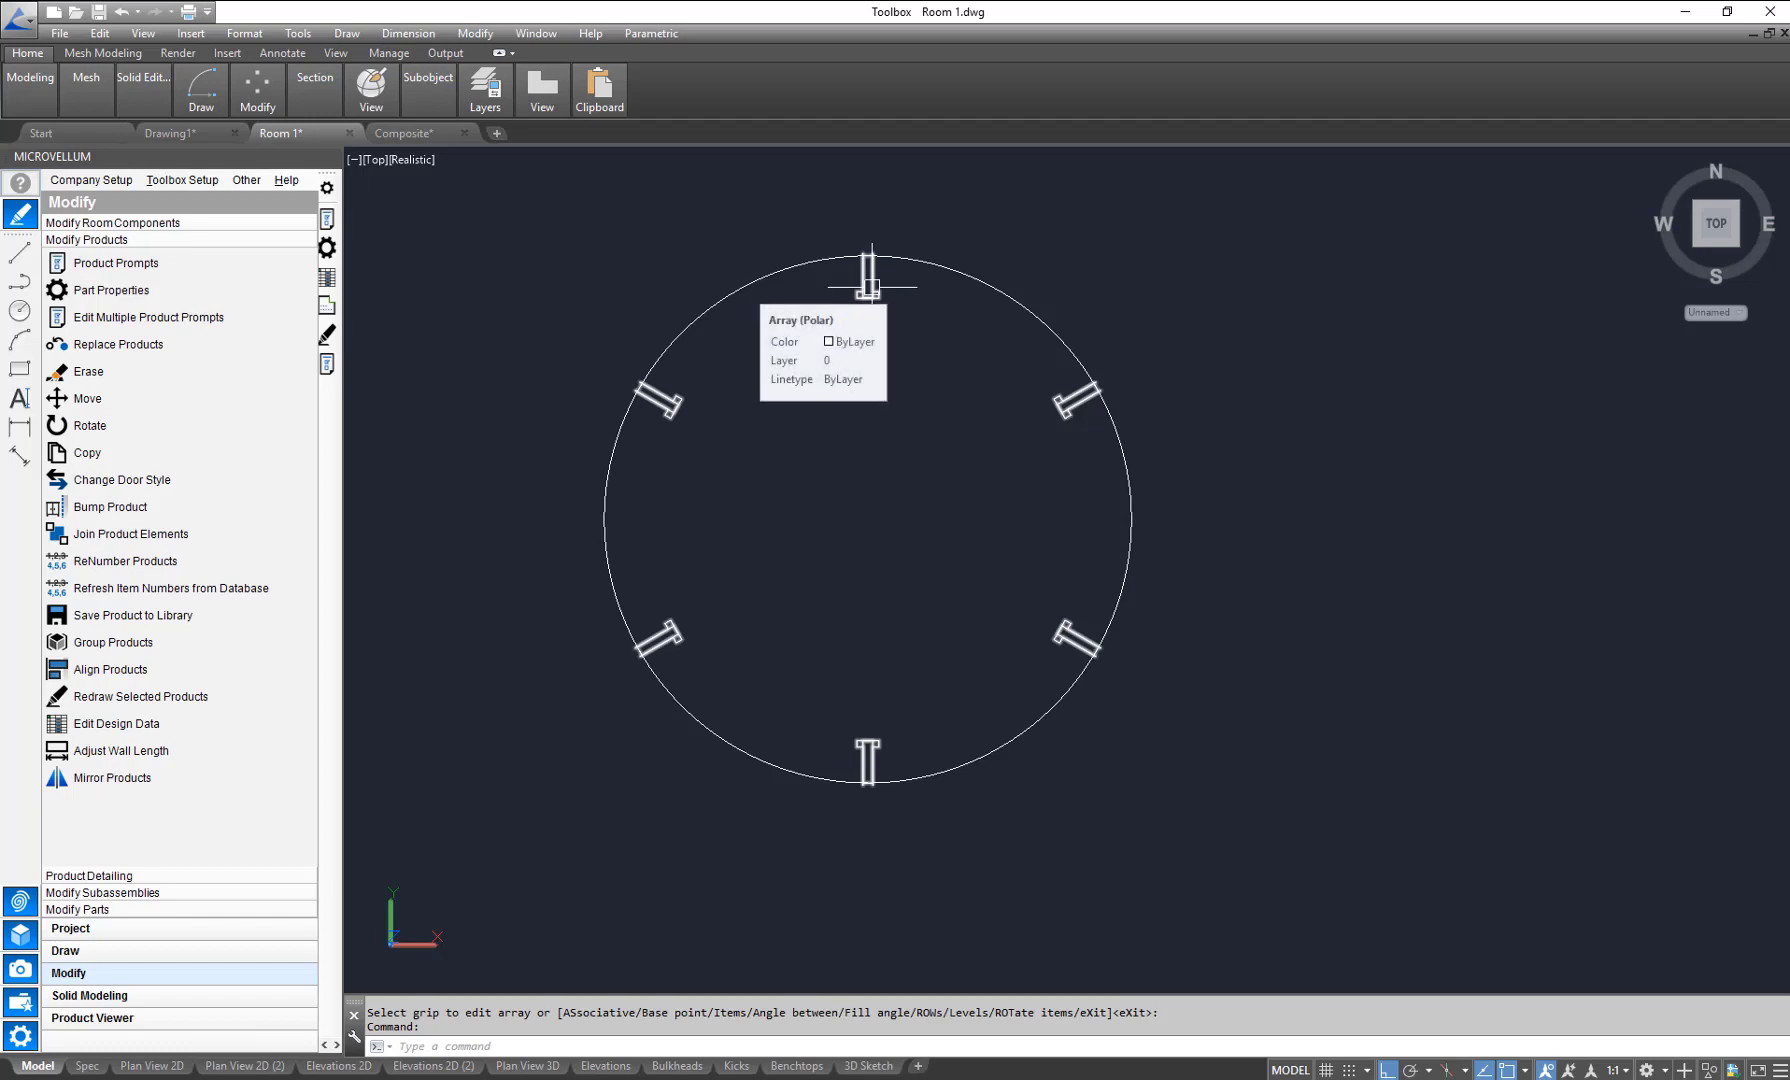
# Step: Explode the six-rib polar array into separate T-slot profiles
pyautogui.moveTo(256, 97)
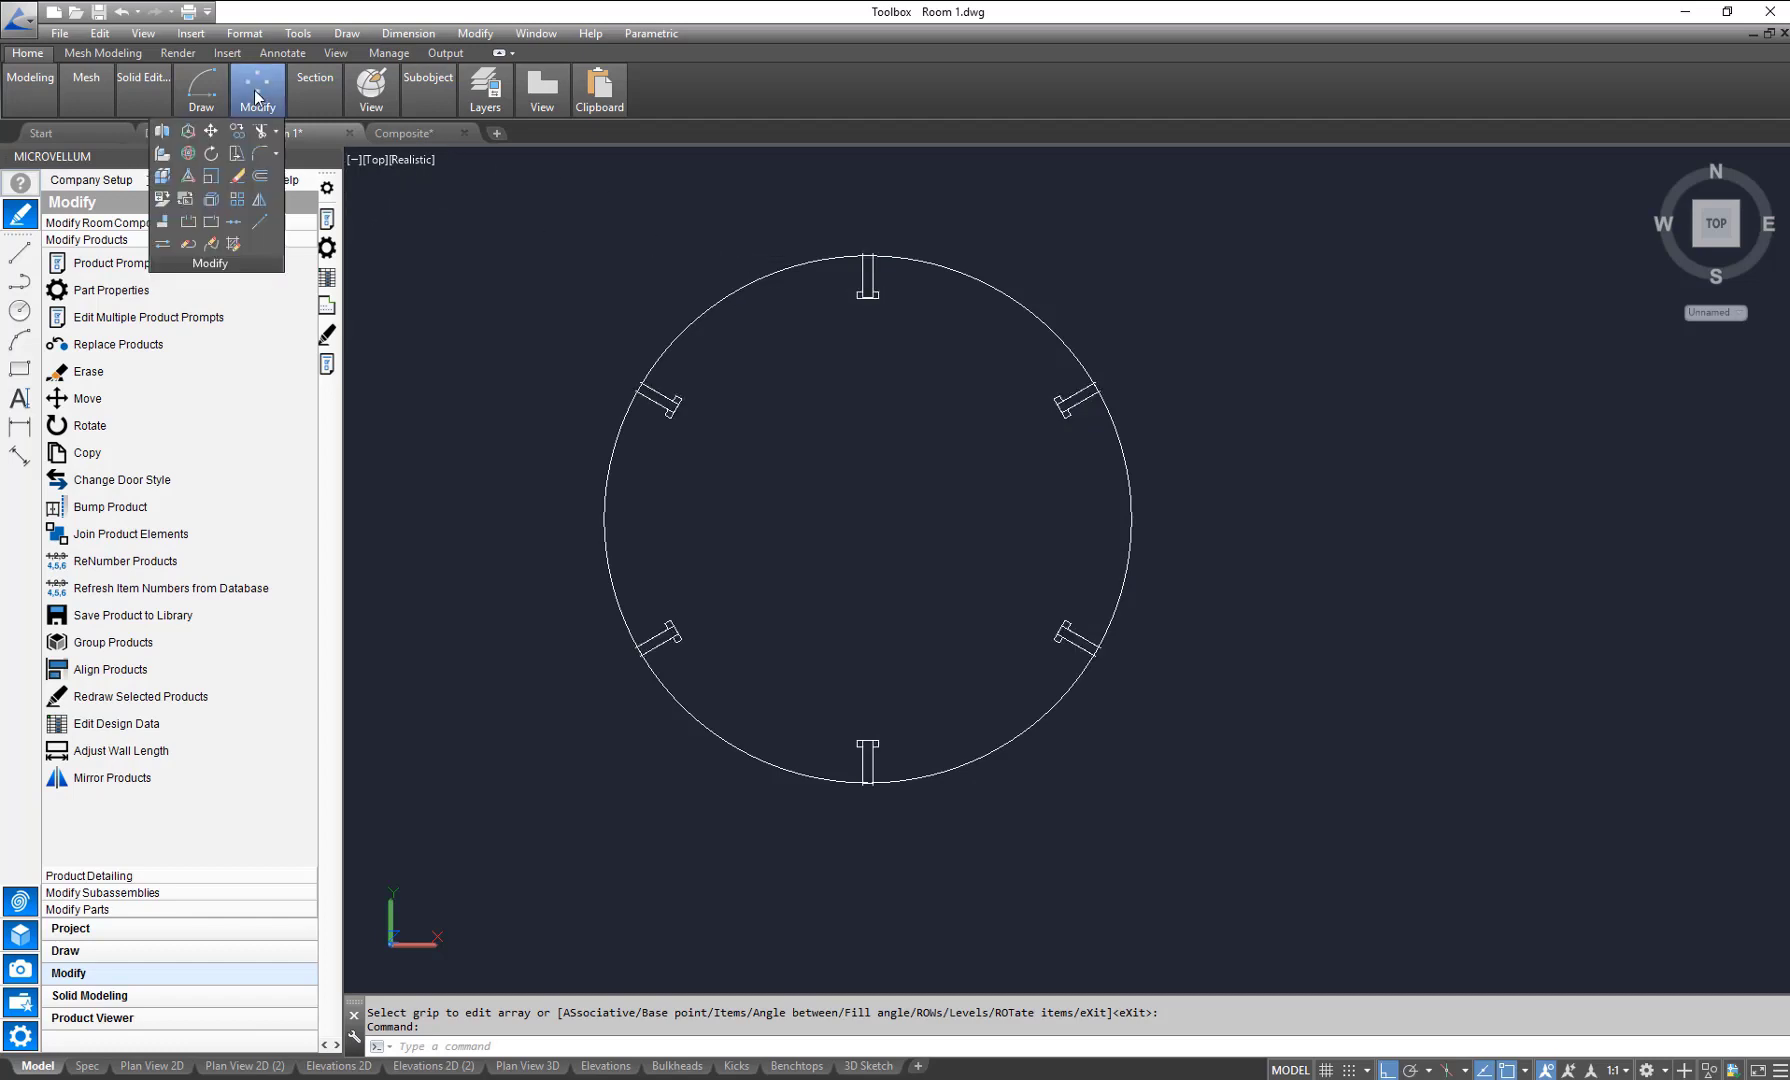
pyautogui.click(213, 201)
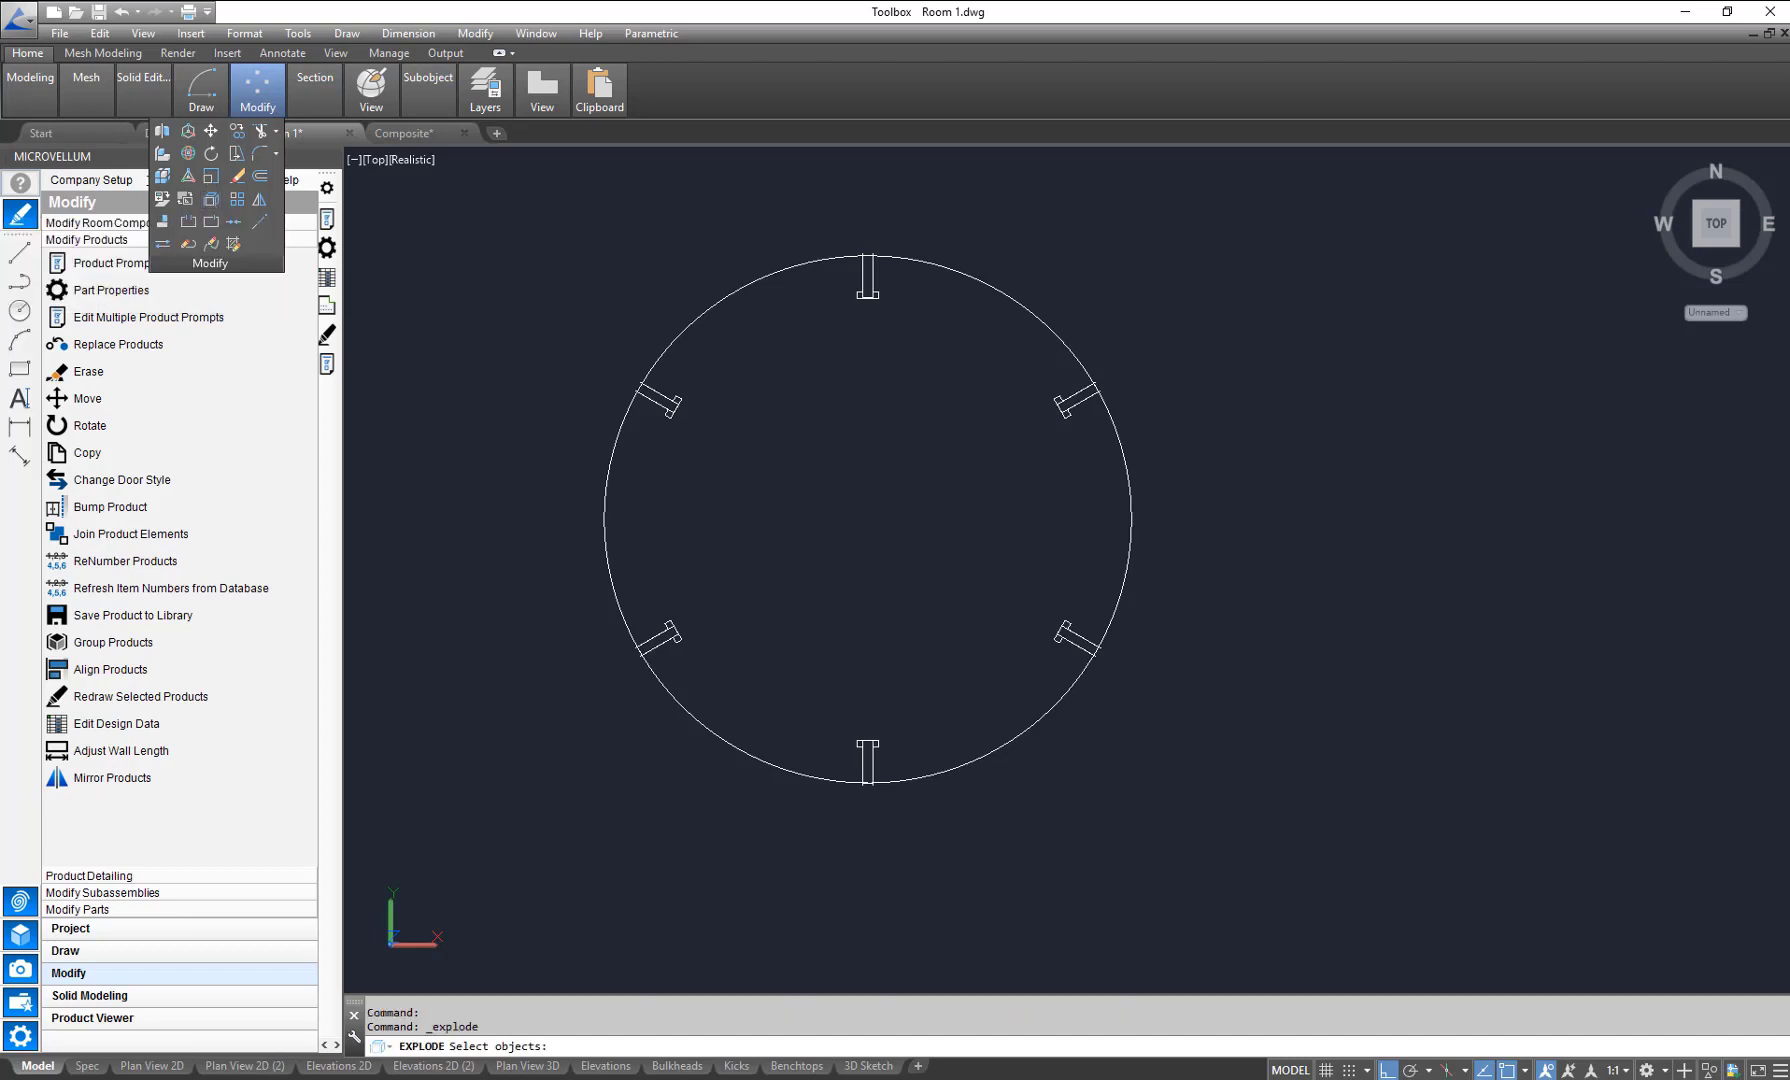
pyautogui.click(1068, 404)
pyautogui.press('Return')
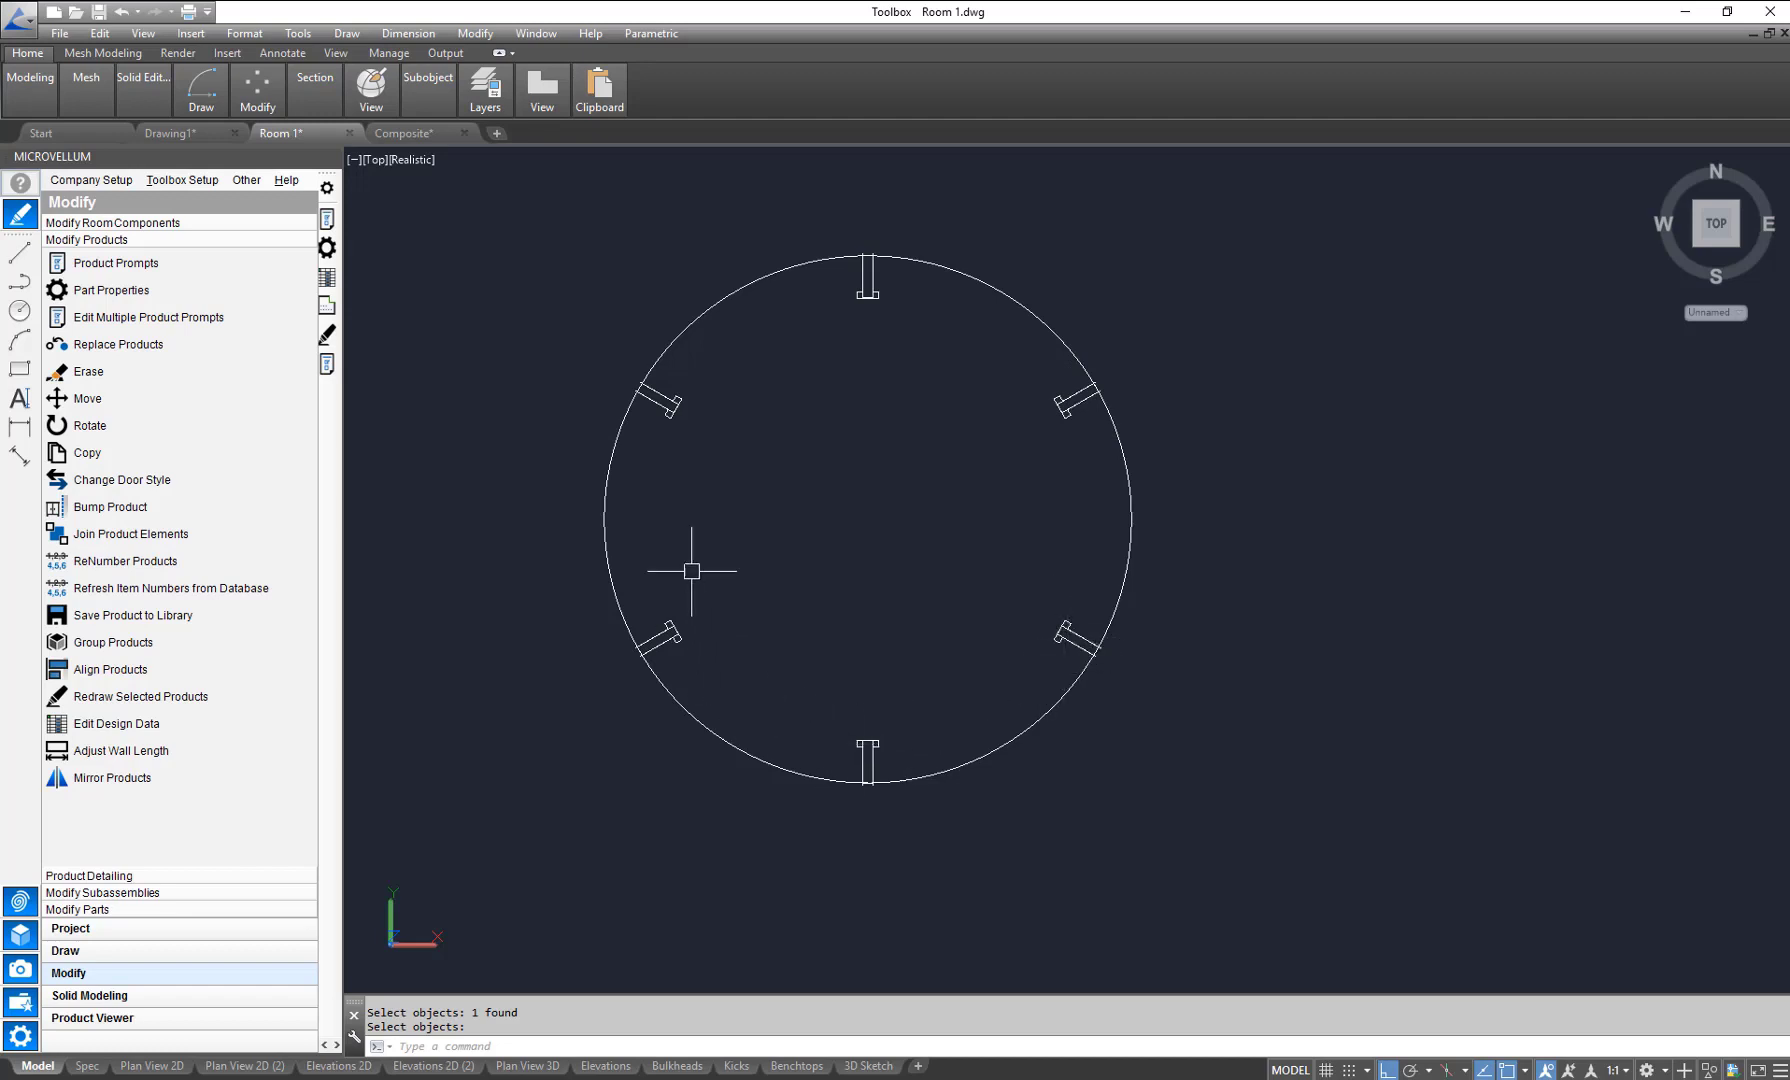
pyautogui.moveTo(253, 84)
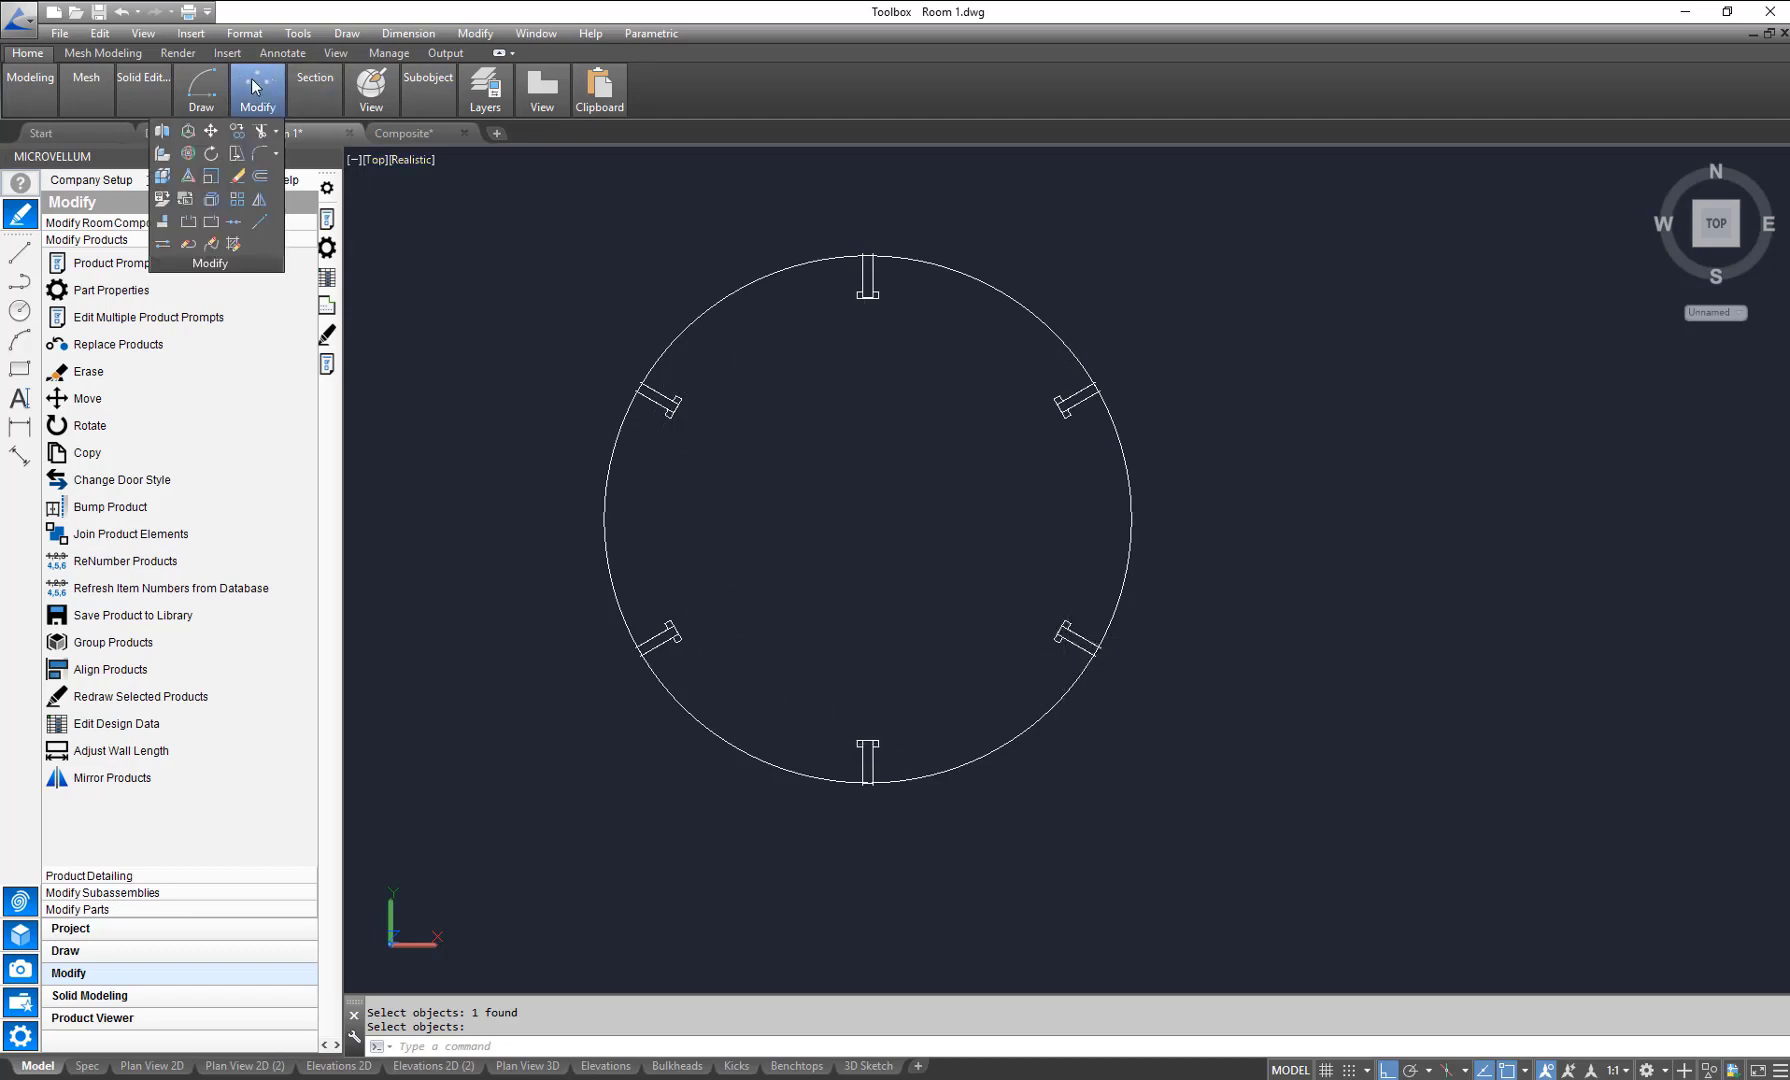
# Step: Pick the top, left and bottom fixtures outside the circle for moving
pyautogui.click(211, 135)
pyautogui.scroll(8, 868, 280)
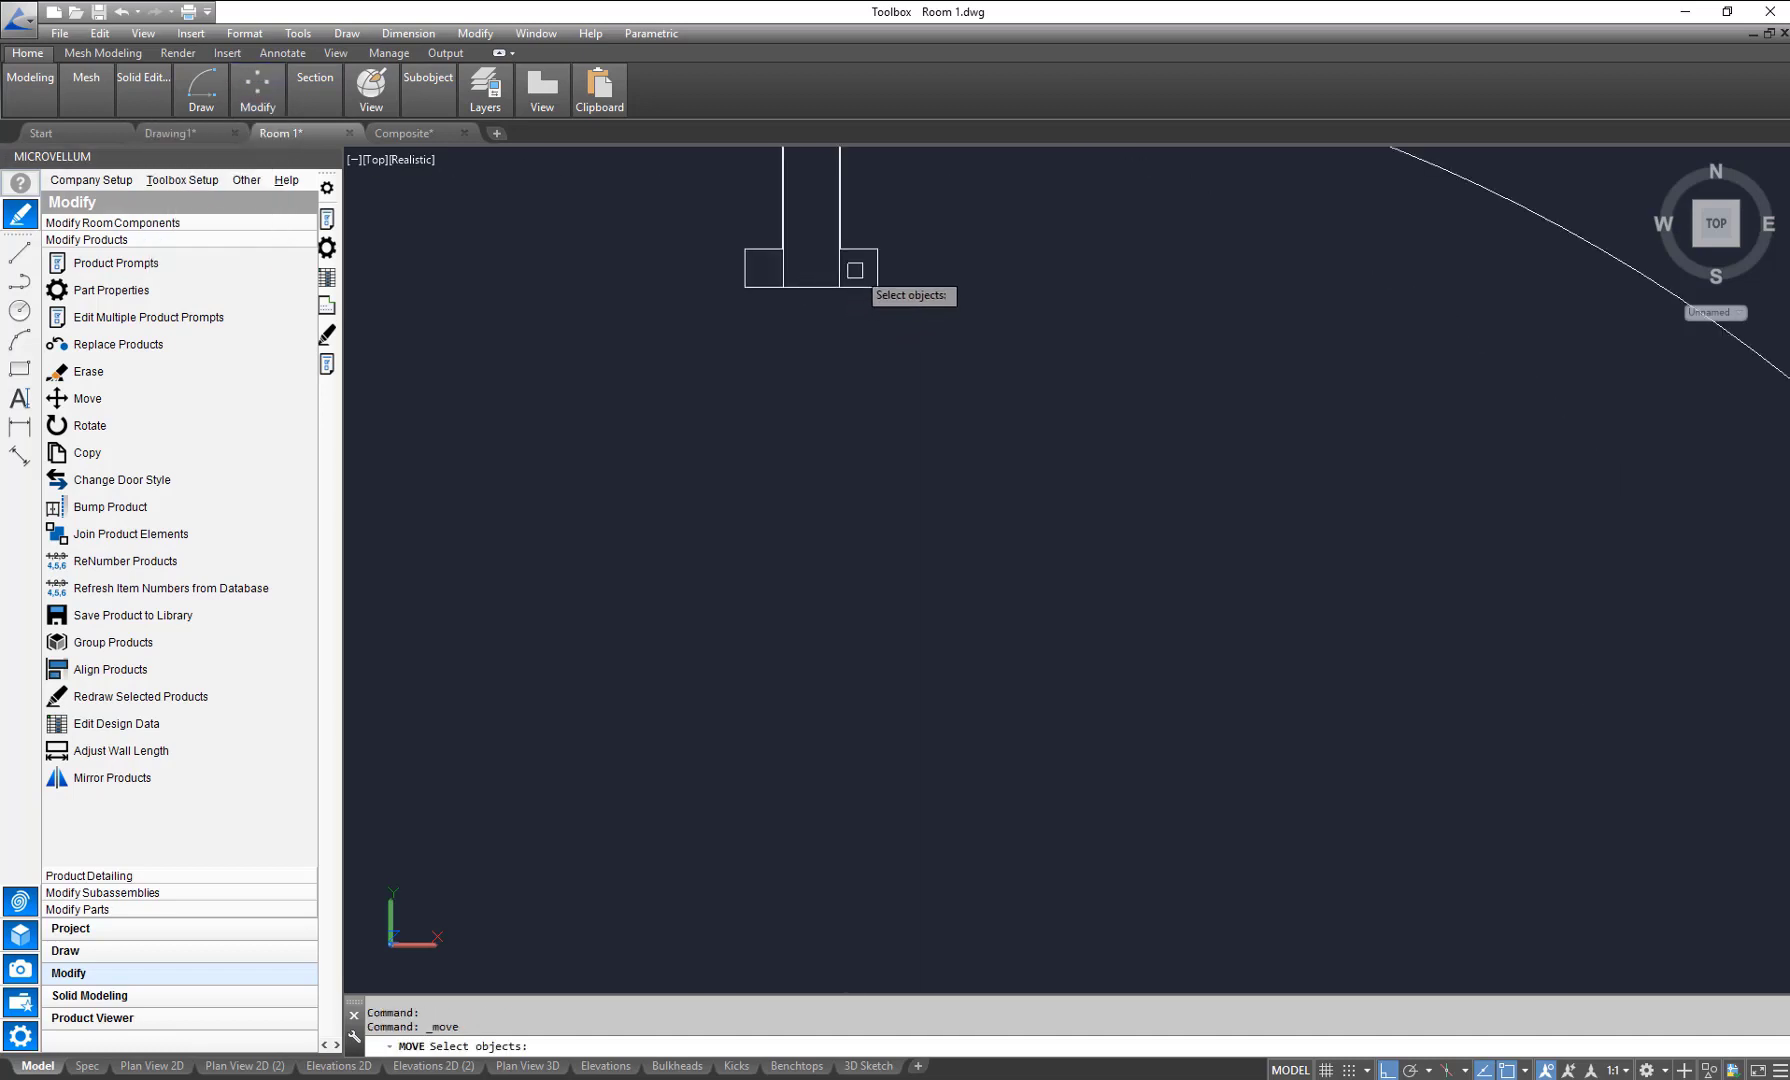
pyautogui.click(842, 268)
pyautogui.scroll(-6, 842, 268)
pyautogui.scroll(6, 914, 351)
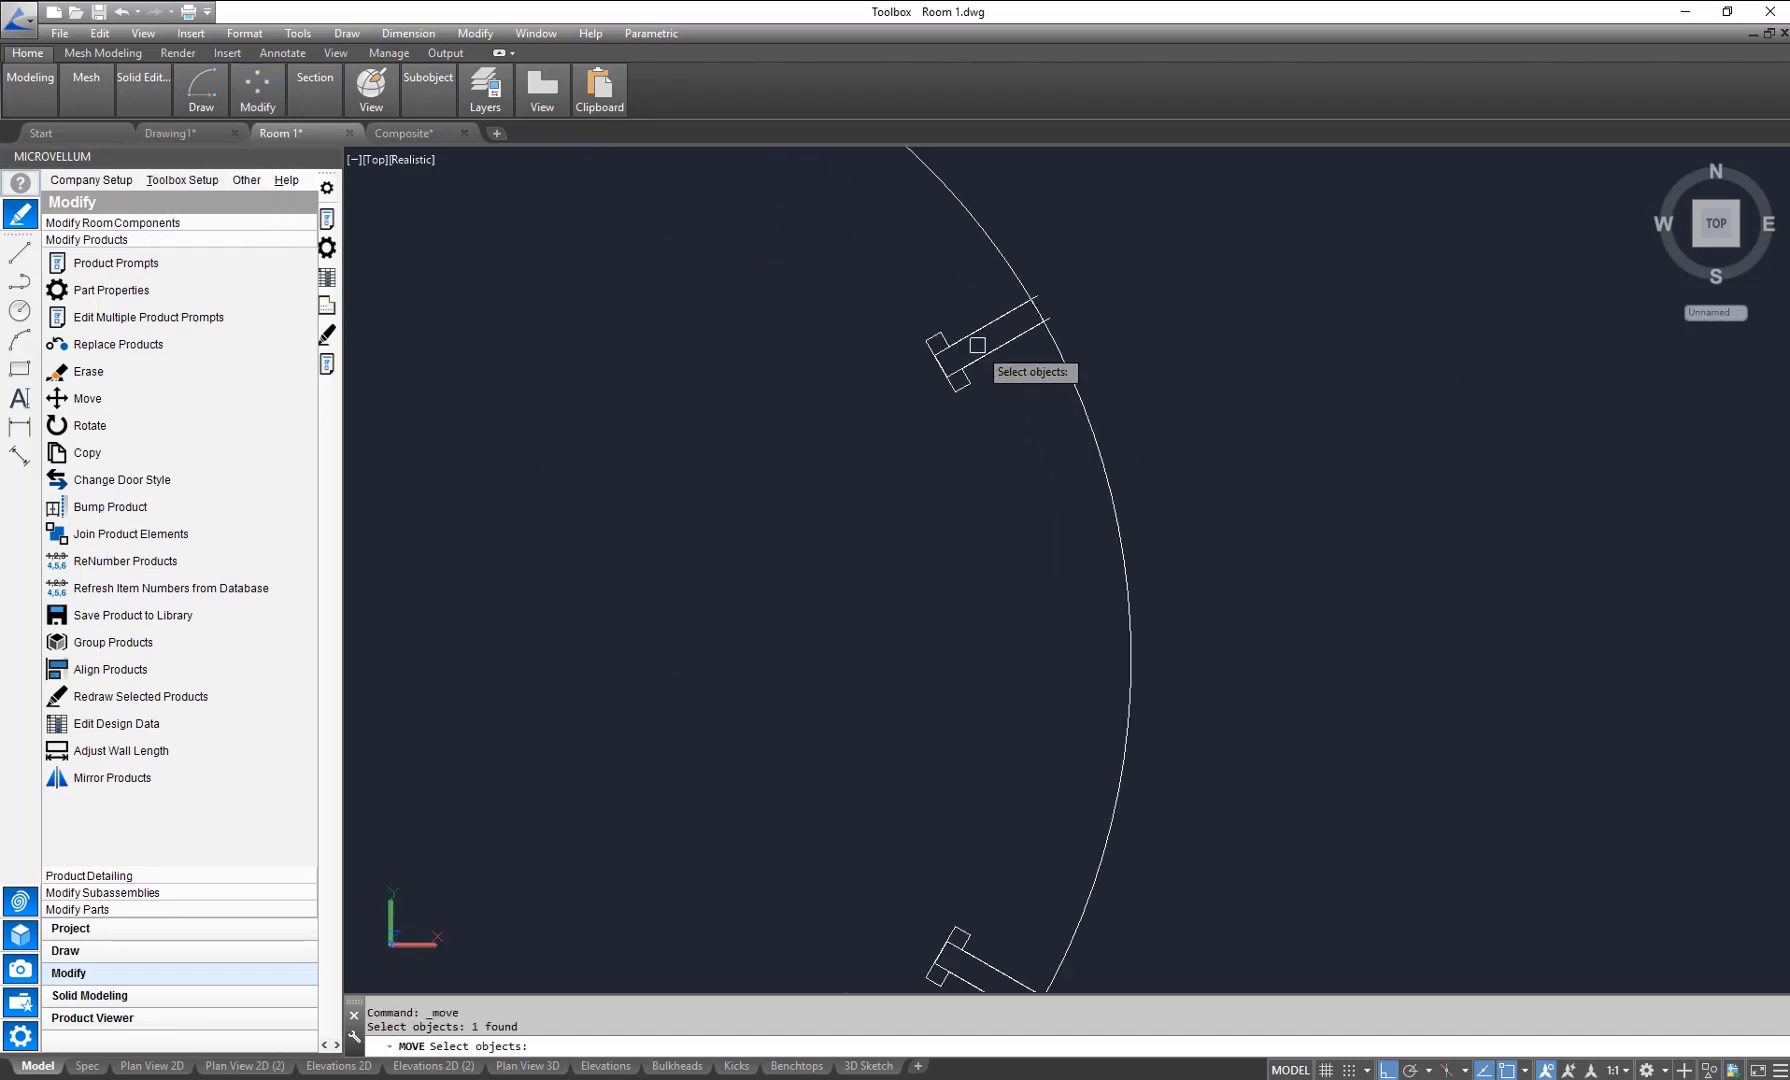
pyautogui.click(914, 349)
pyautogui.scroll(-6, 912, 320)
pyautogui.scroll(6, 940, 600)
pyautogui.click(967, 614)
pyautogui.scroll(-6, 967, 614)
pyautogui.scroll(7, 820, 705)
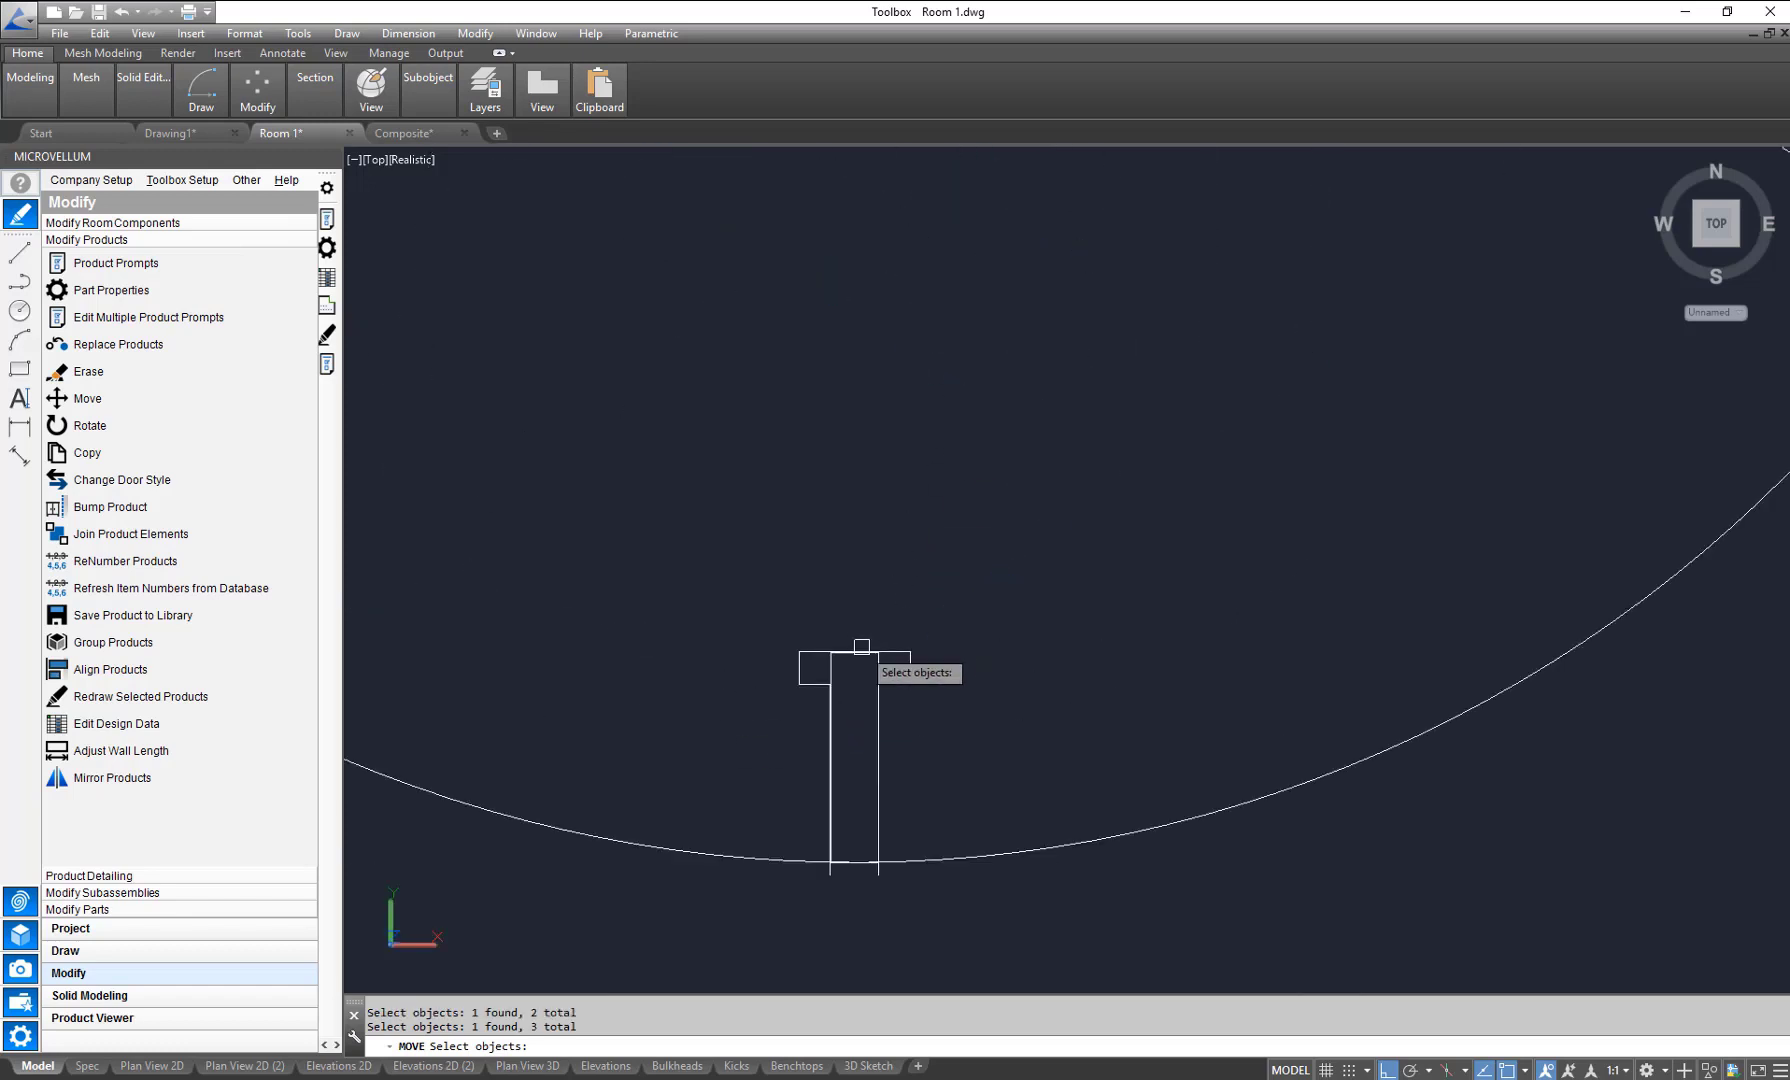
# Step: Add the remaining three fixtures and move all six 5000 units away
pyautogui.click(837, 668)
pyautogui.scroll(-6, 837, 668)
pyautogui.scroll(6, 630, 507)
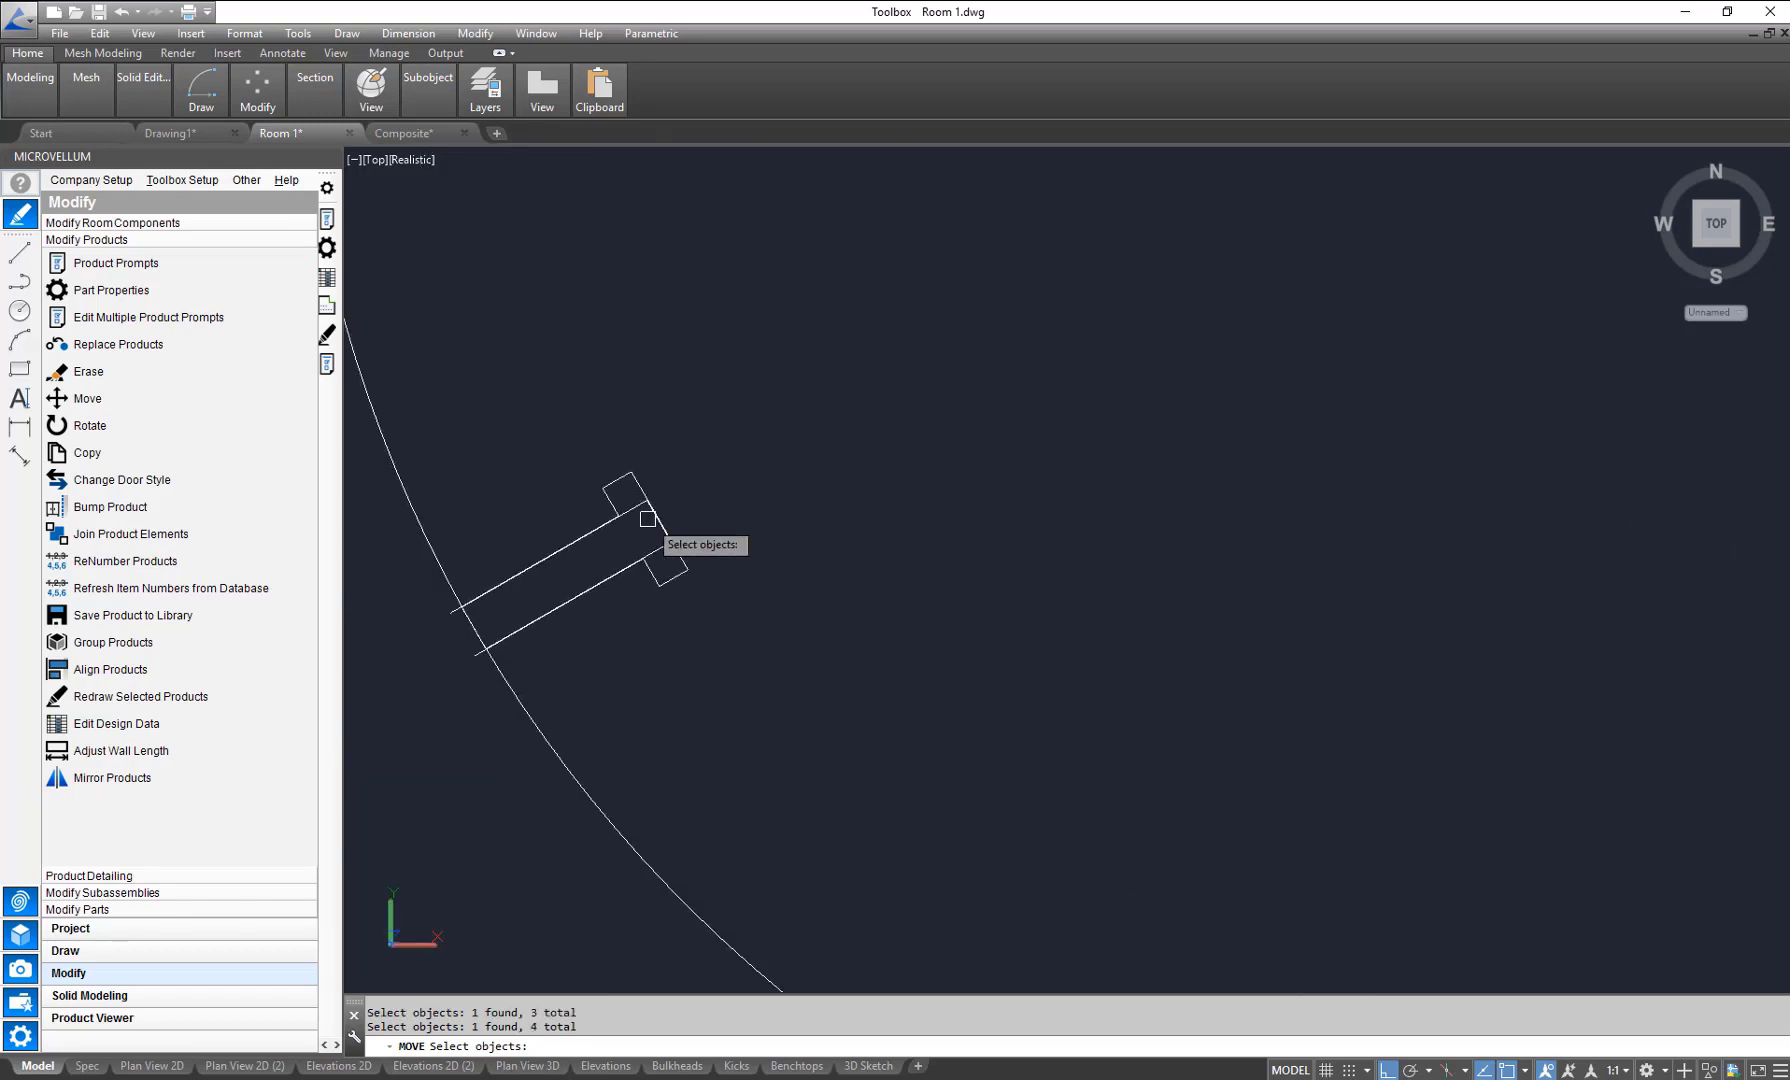
pyautogui.click(630, 507)
pyautogui.scroll(-6, 630, 507)
pyautogui.scroll(6, 719, 352)
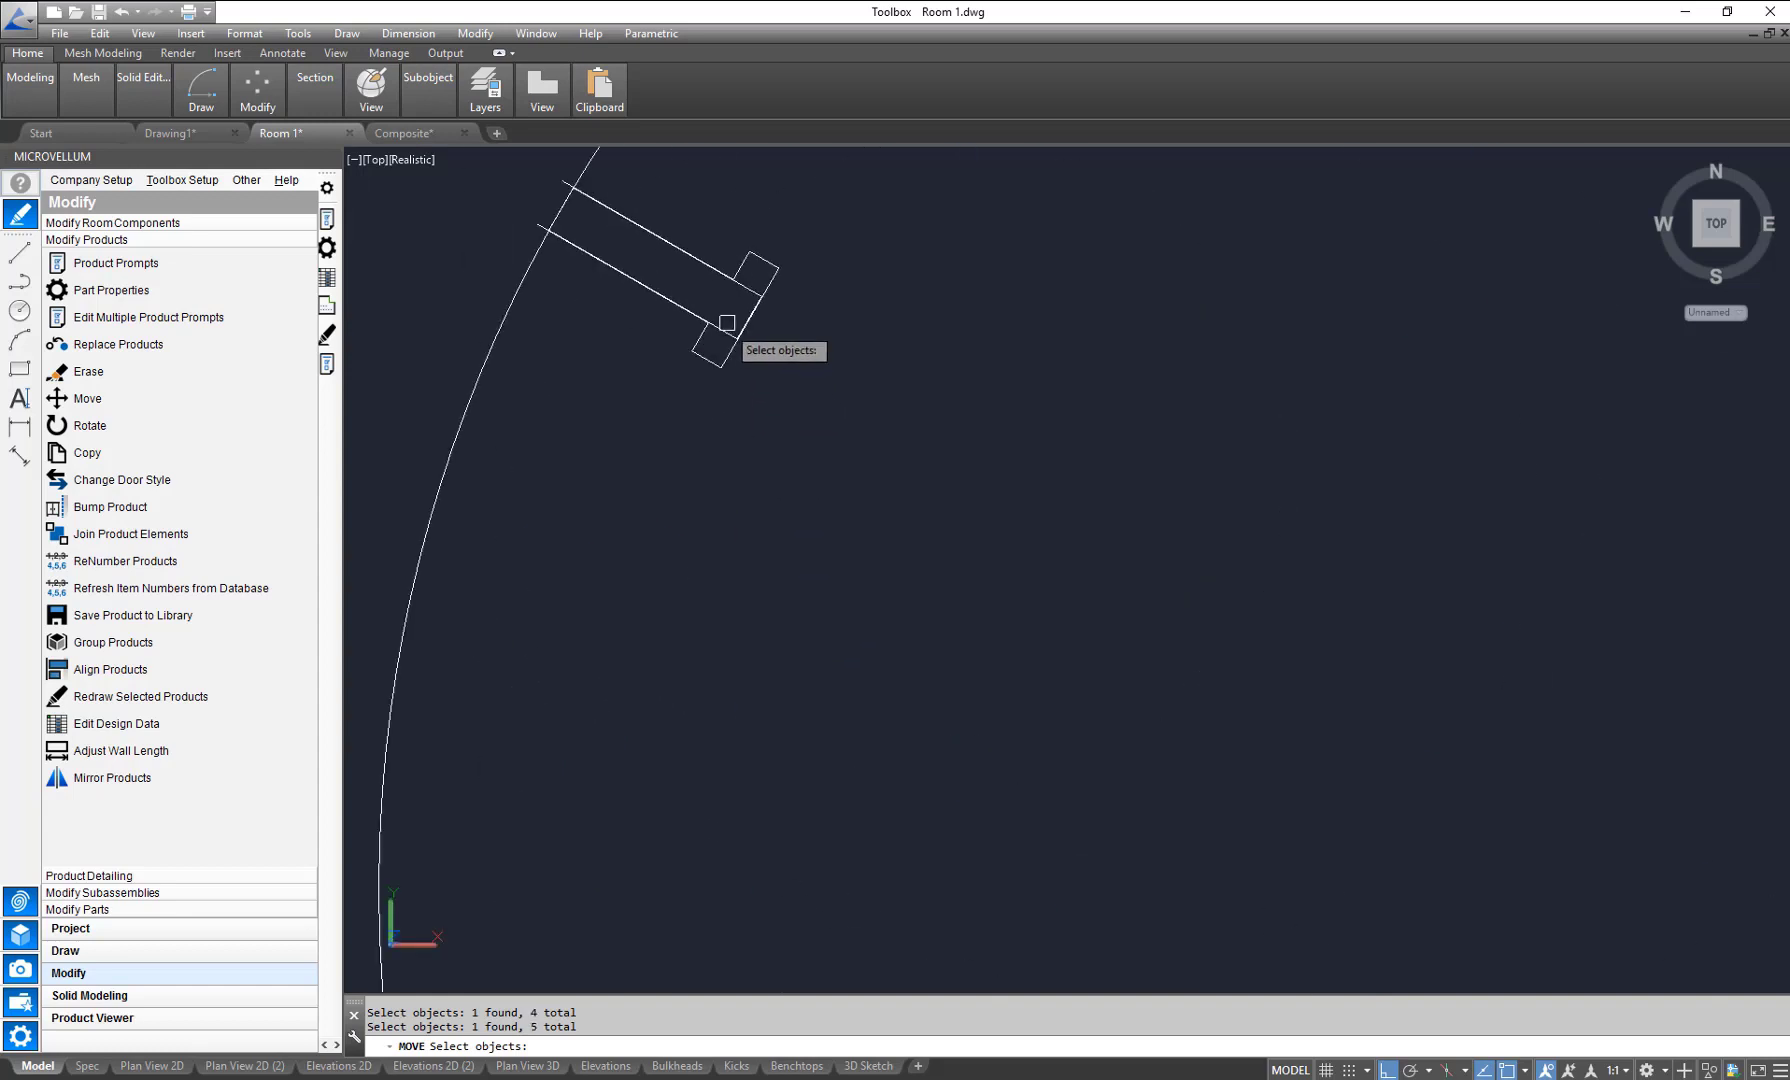
pyautogui.click(730, 332)
pyautogui.scroll(1, 773, 352)
pyautogui.scroll(-6, 773, 352)
pyautogui.press('Return')
pyautogui.click(922, 390)
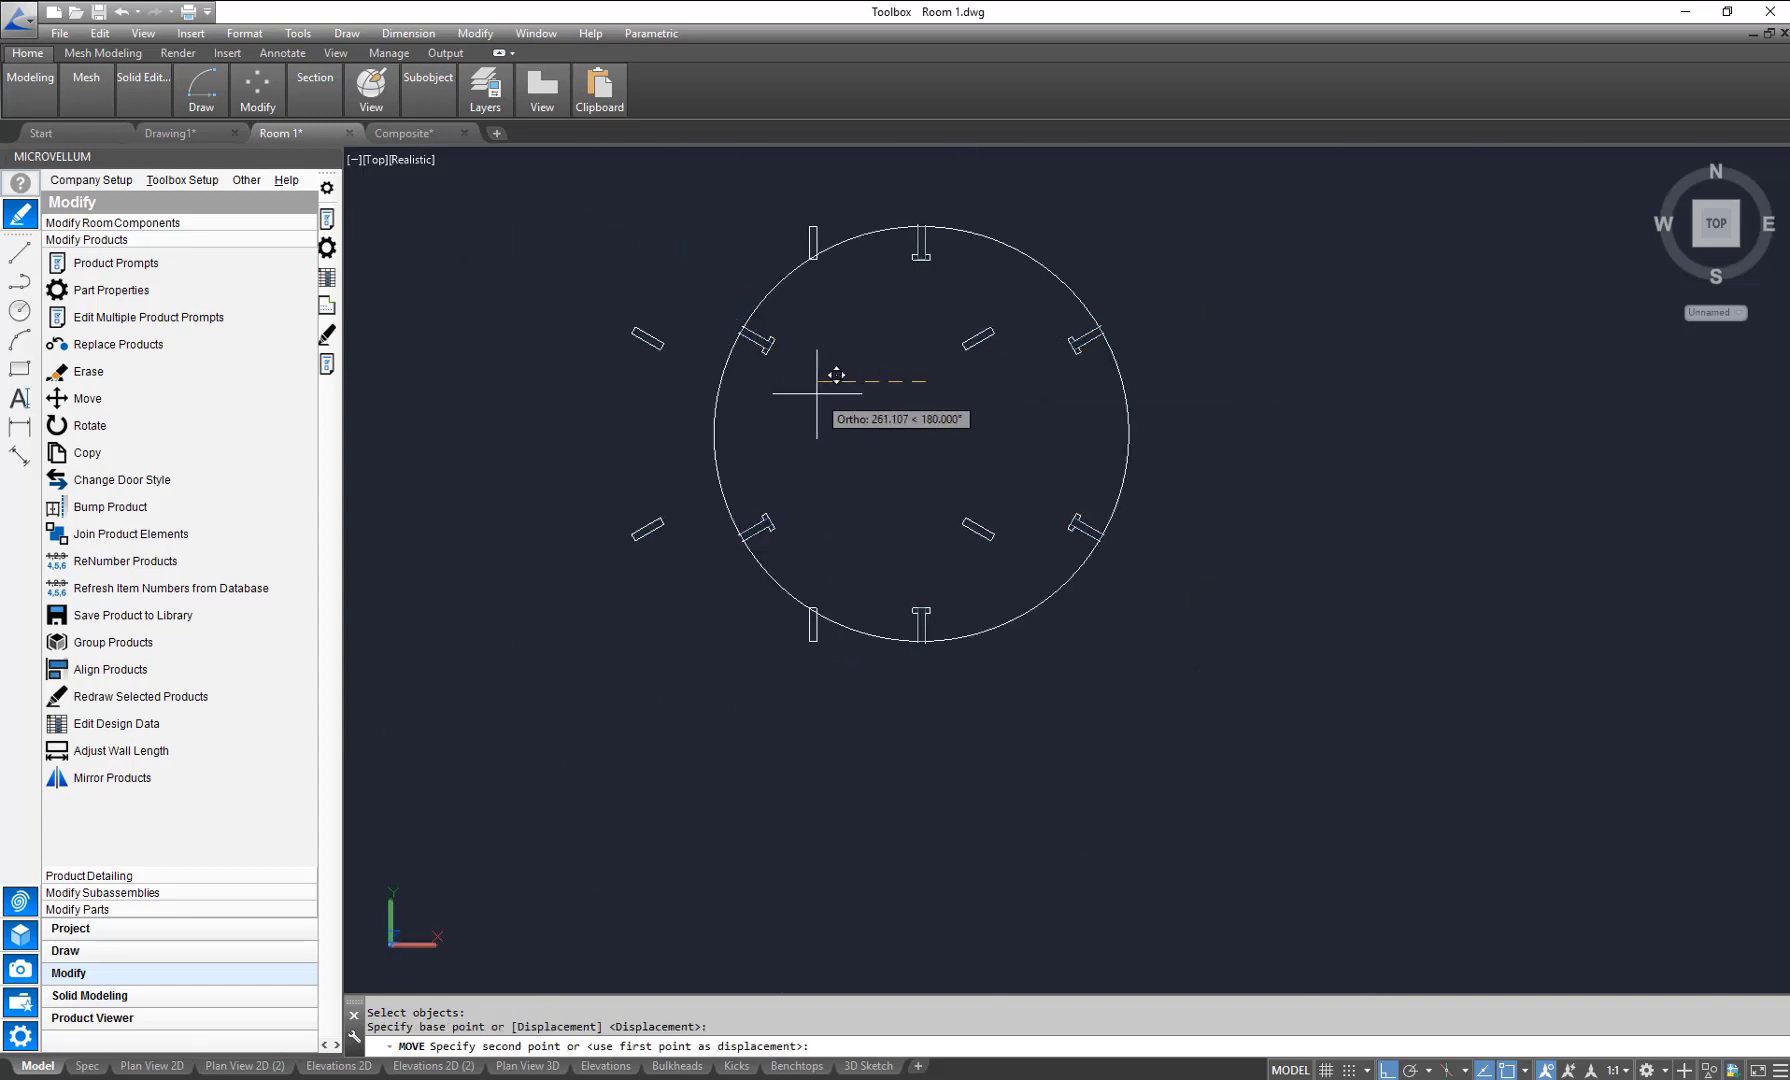
pyautogui.write('5000')
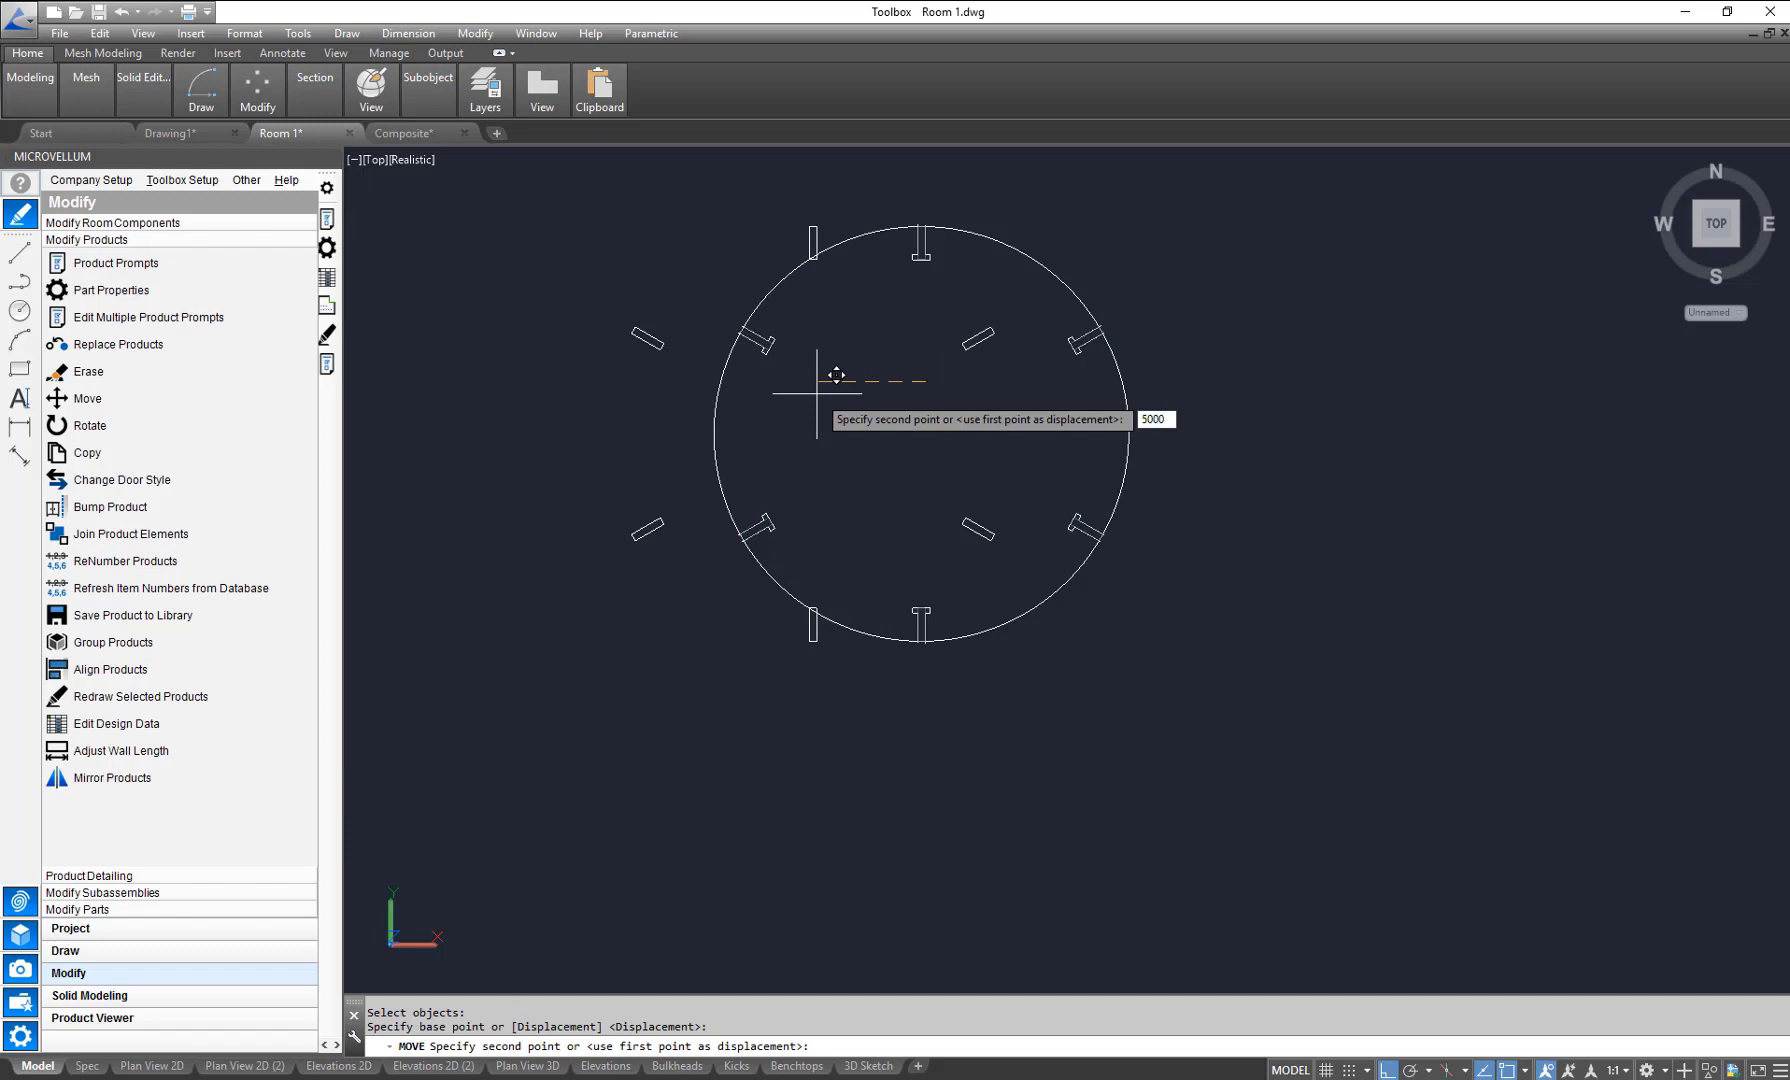
pyautogui.press('Return')
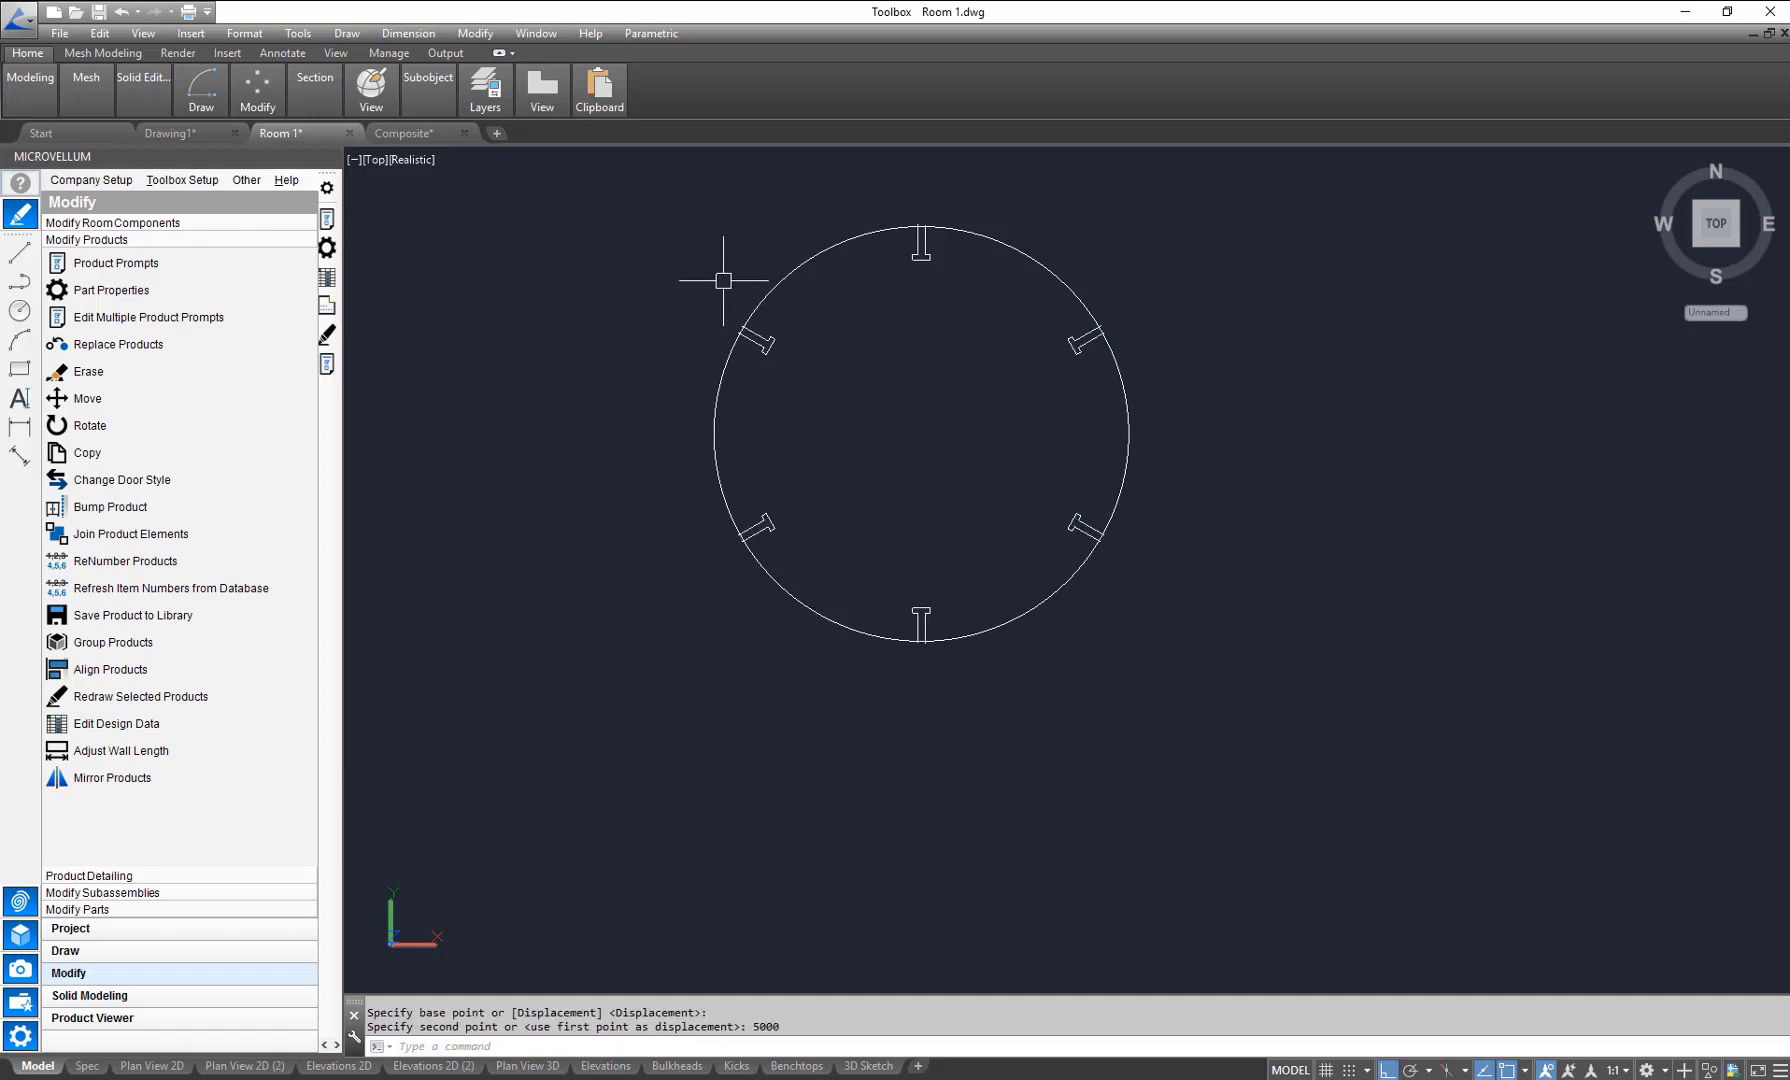
# Step: Offset the slotted circle 150 units inward to create the inner ring edge
pyautogui.moveTo(253, 83)
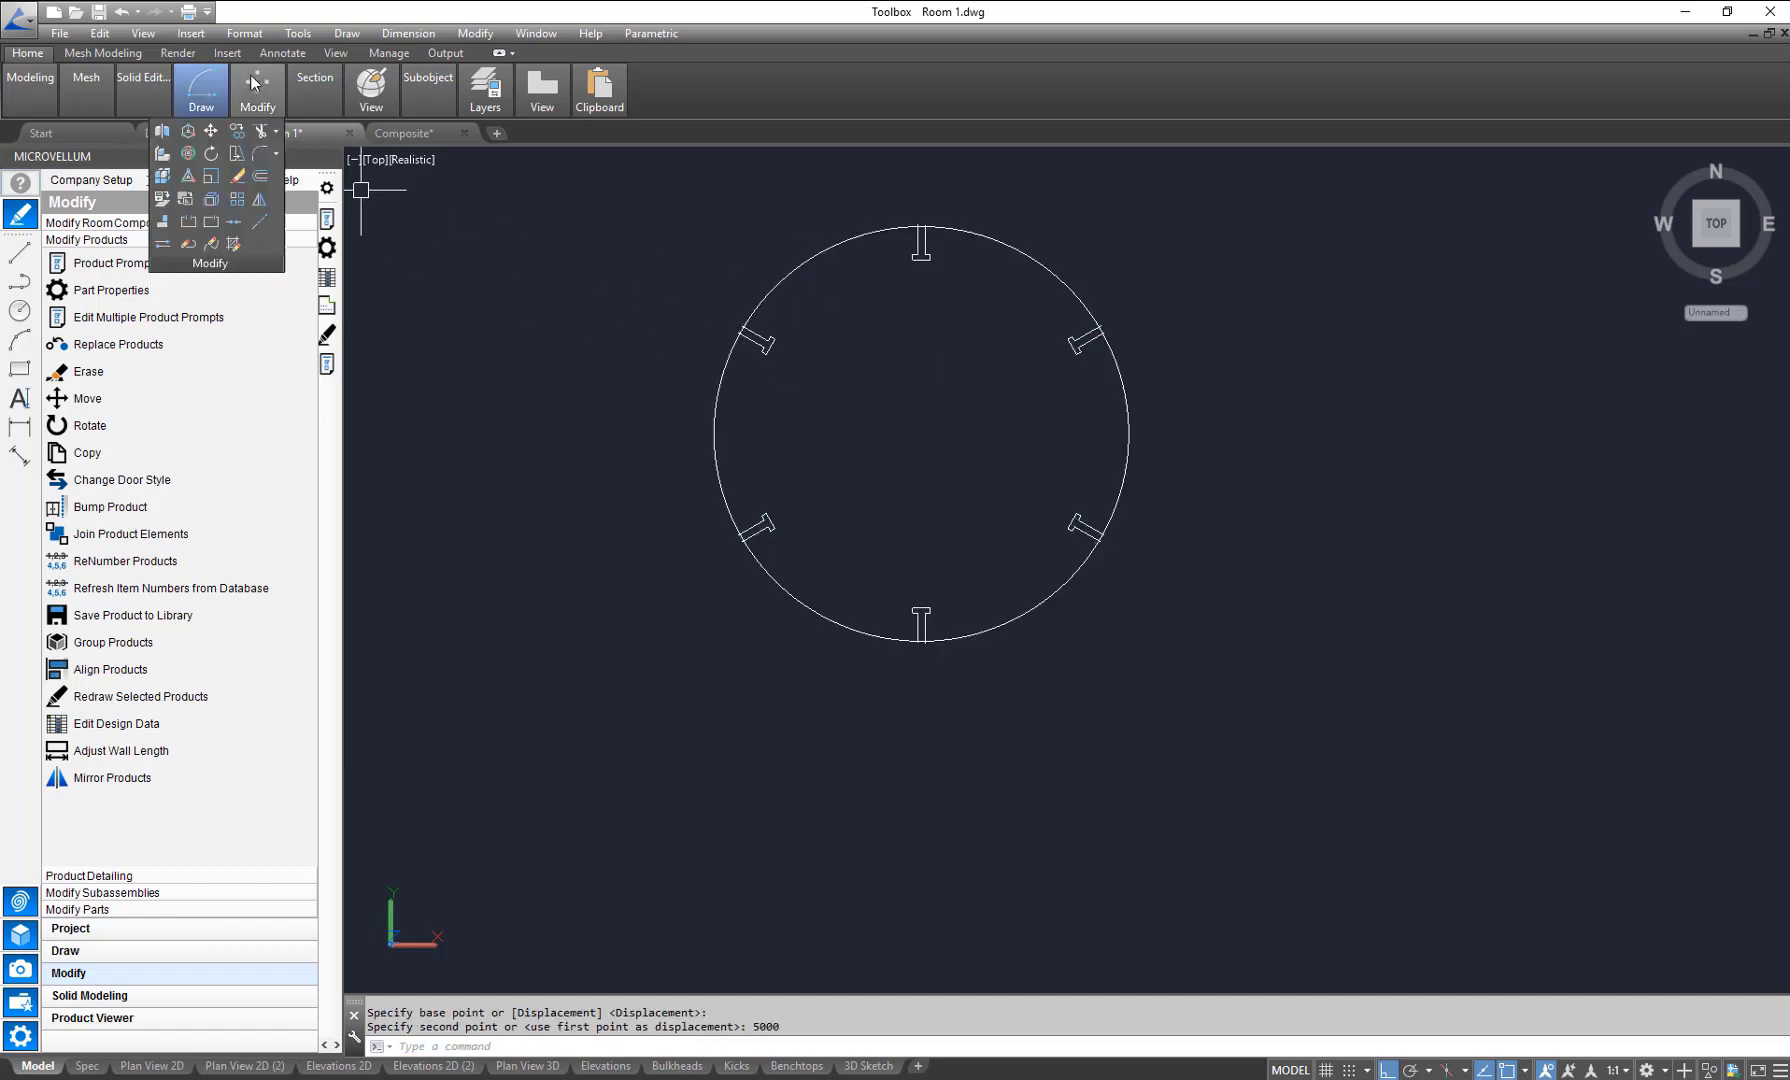
pyautogui.click(238, 155)
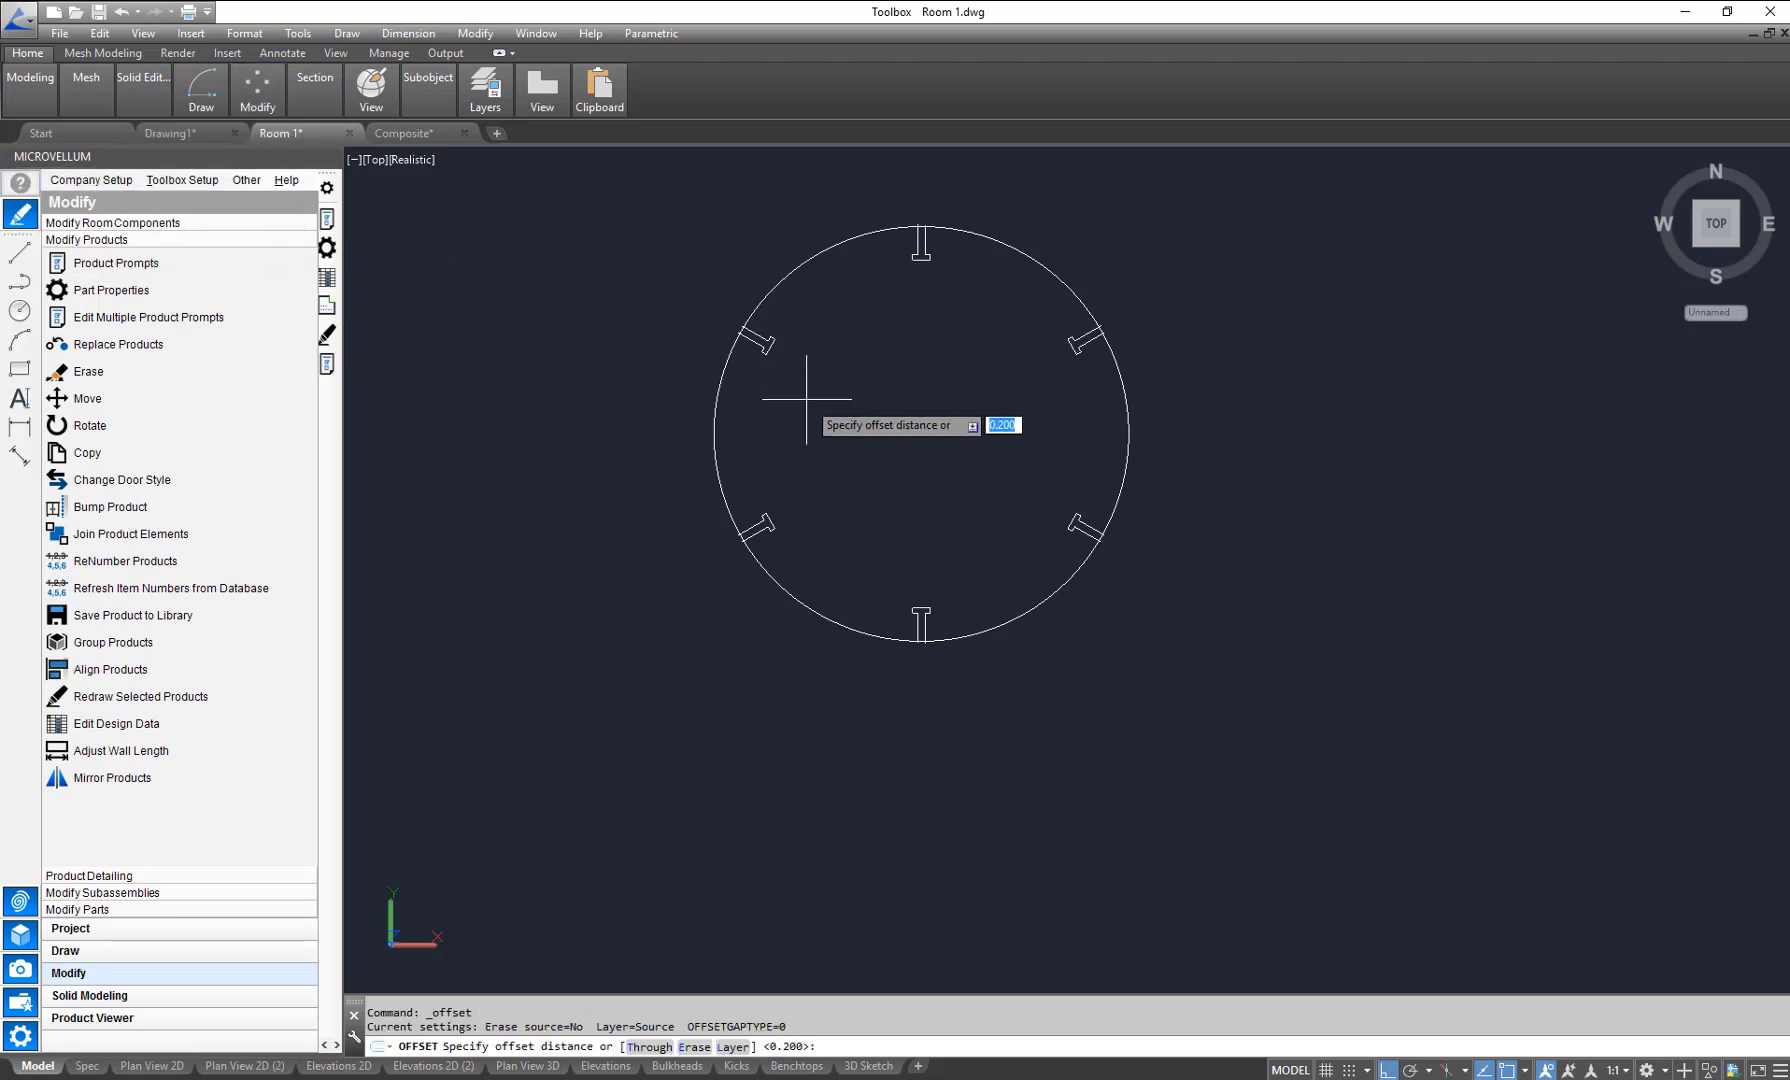
pyautogui.write('150')
pyautogui.press('Return')
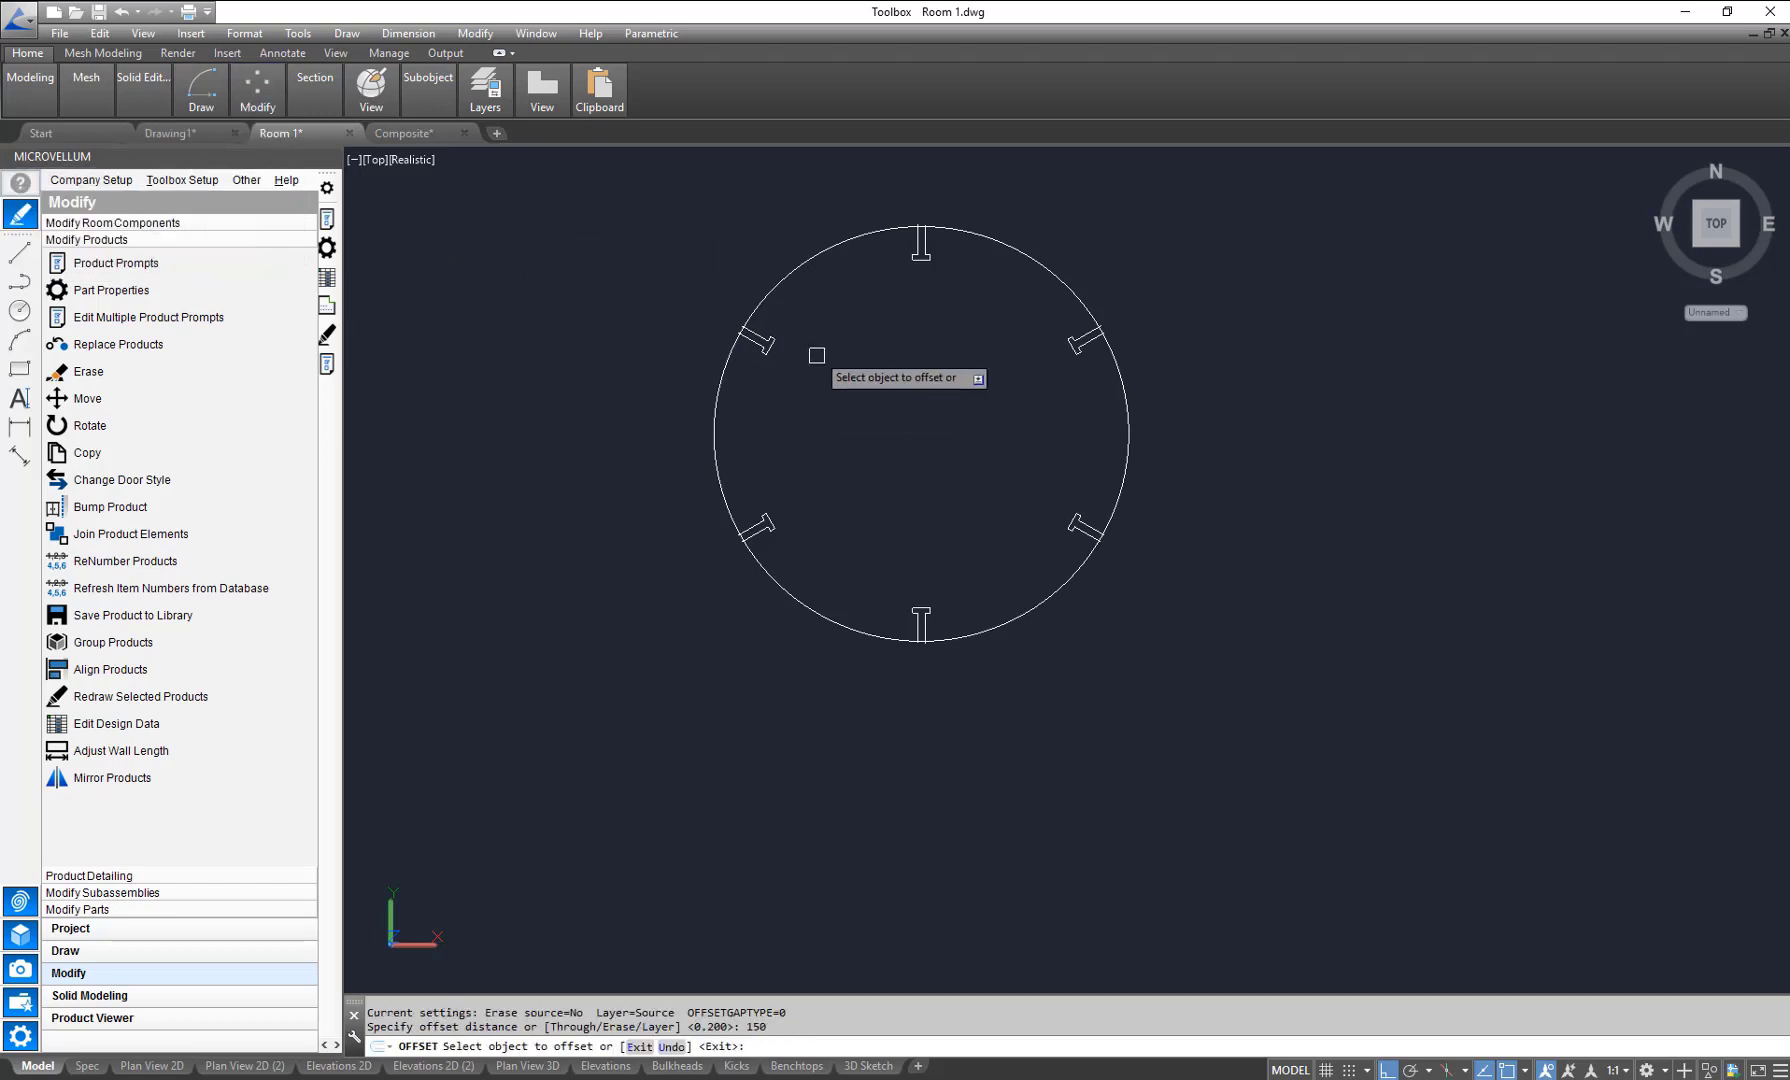
pyautogui.click(814, 252)
pyautogui.click(905, 300)
pyautogui.press('Escape')
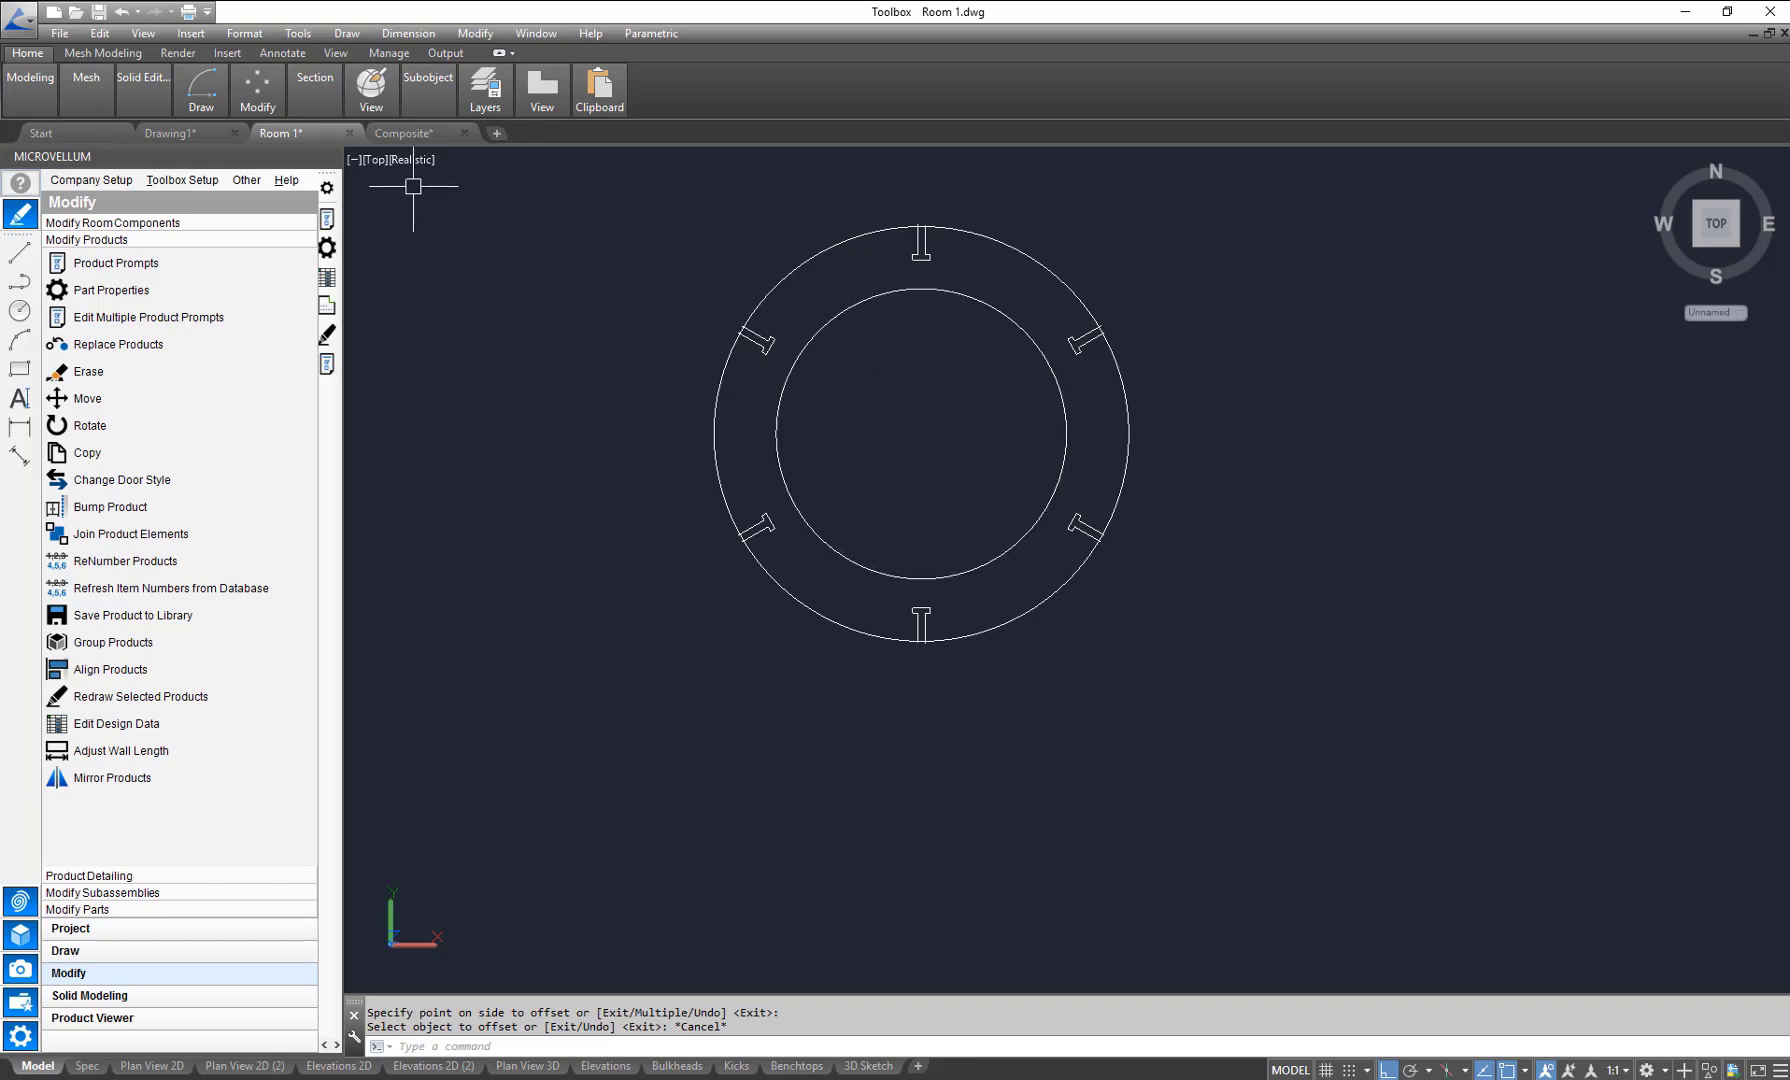
# Step: Switch to the SW Isometric view and centre the ring outline
pyautogui.click(375, 159)
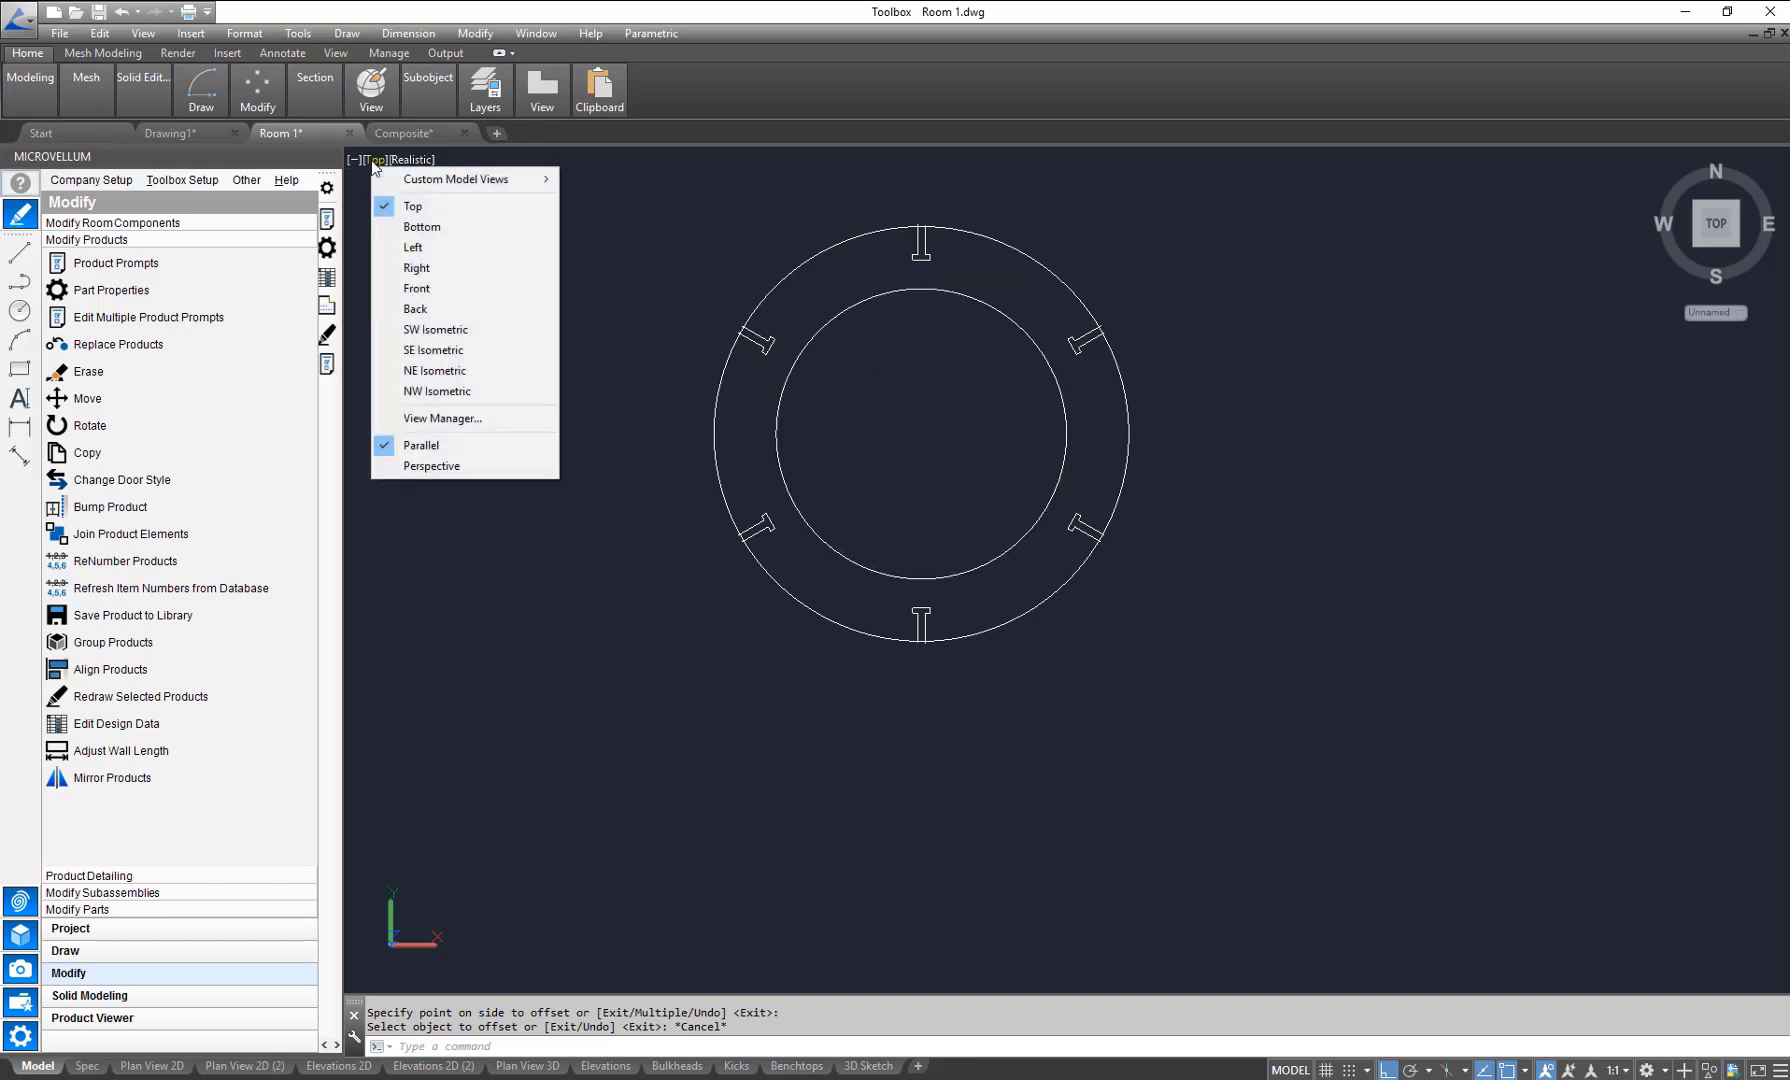
pyautogui.click(435, 329)
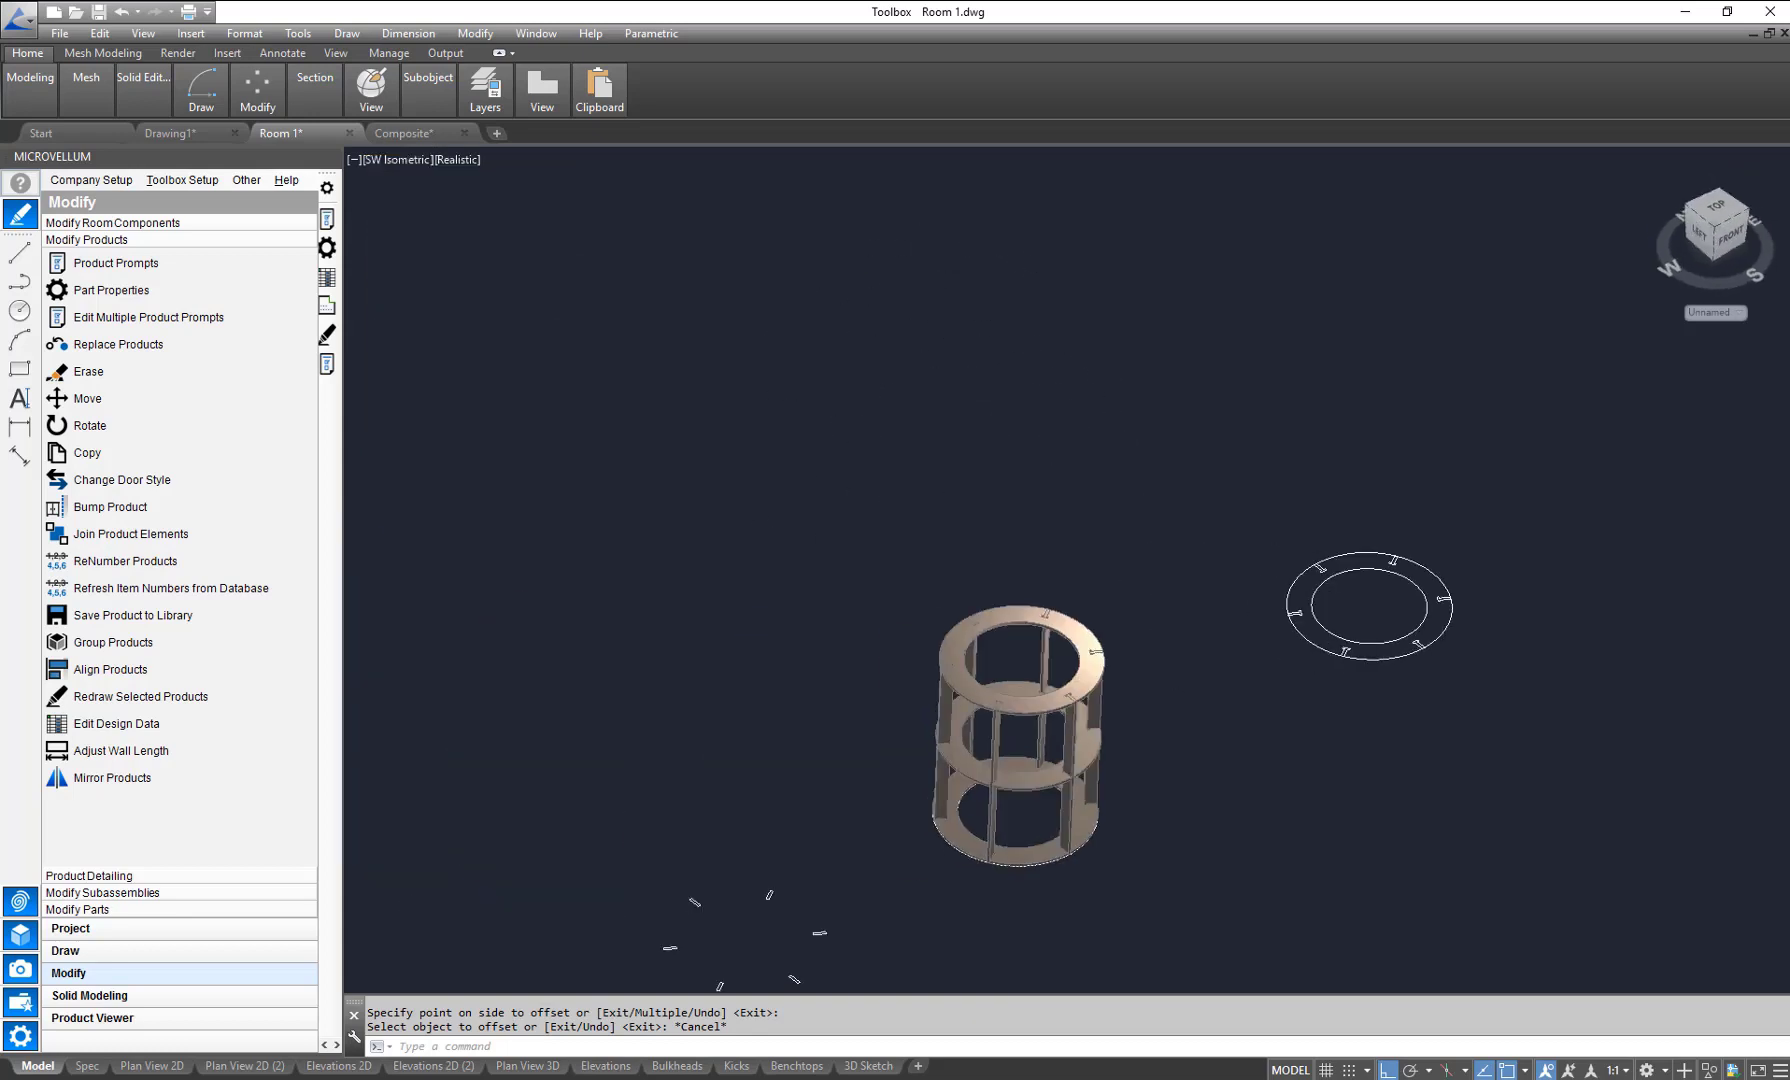
pyautogui.moveTo(1451, 660); pyautogui.dragTo(873, 697, button='middle')
pyautogui.scroll(5, 819, 628)
pyautogui.moveTo(819, 628); pyautogui.dragTo(887, 628, button='middle')
pyautogui.scroll(2, 895, 617)
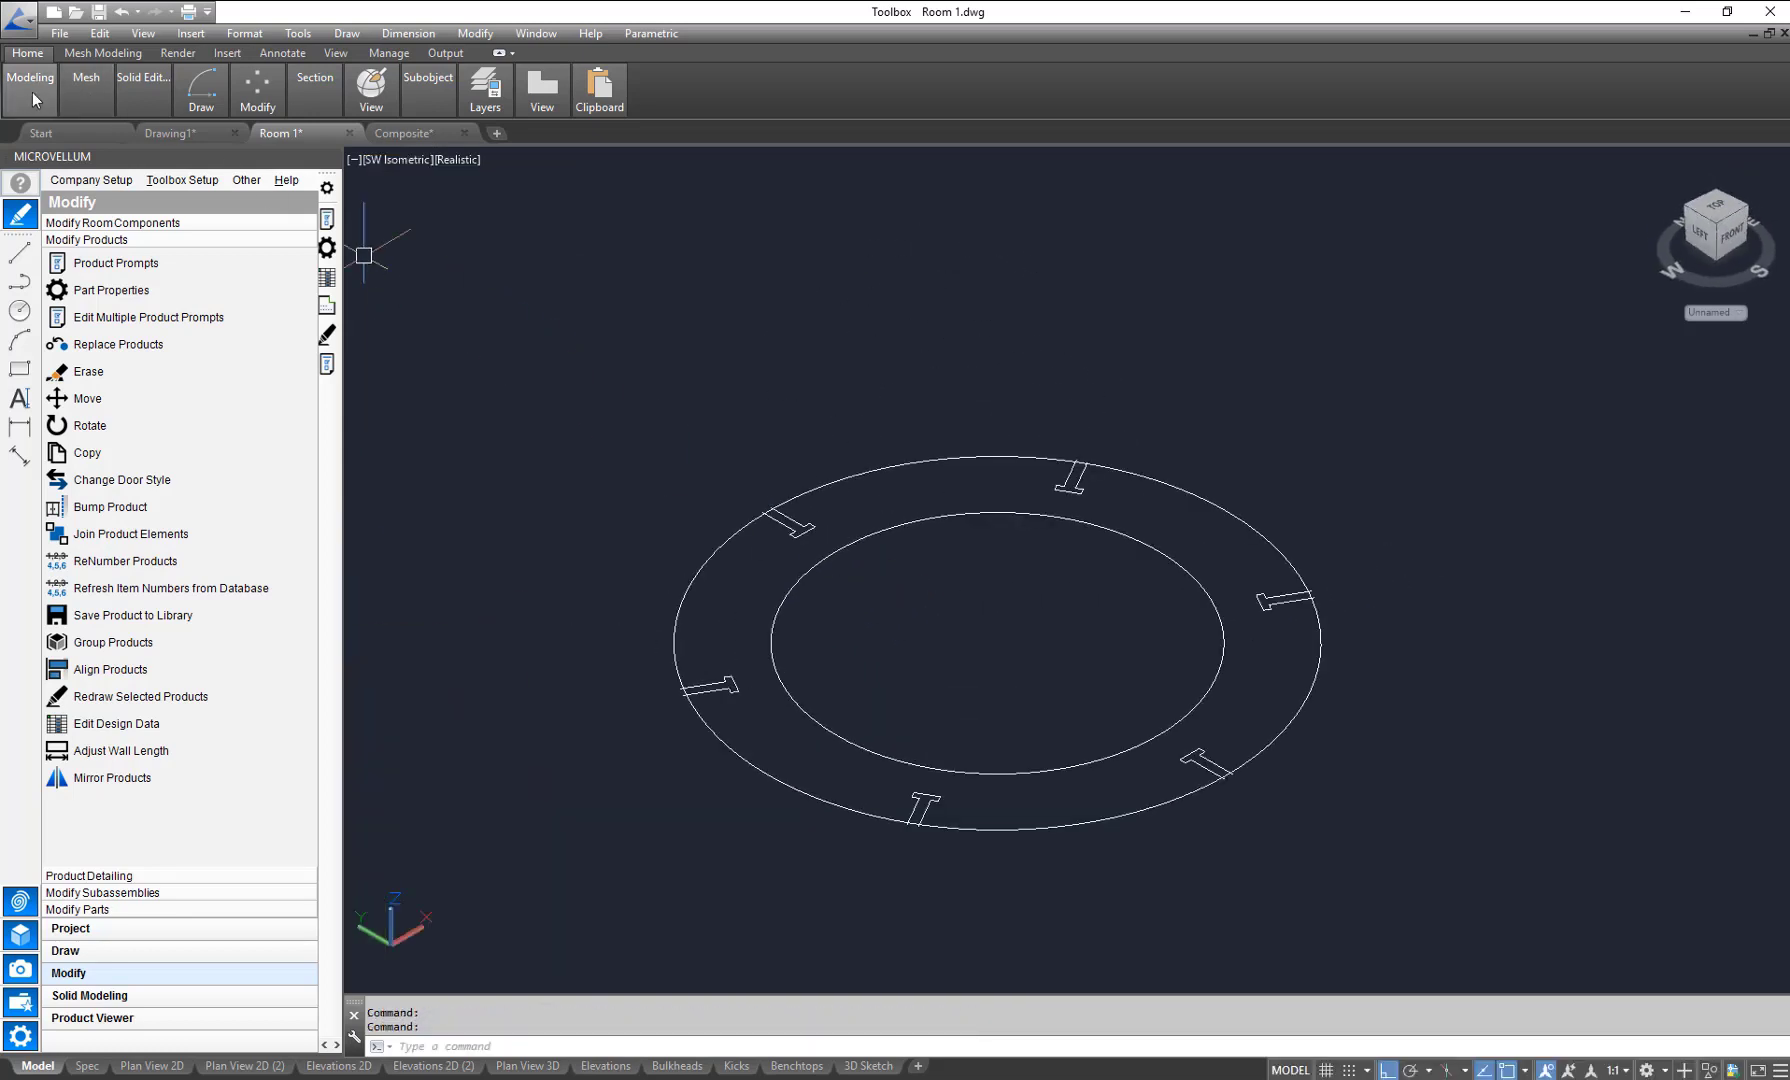
# Step: Press/Pull the area between the two circles into an 18-thick solid
pyautogui.moveTo(36, 98)
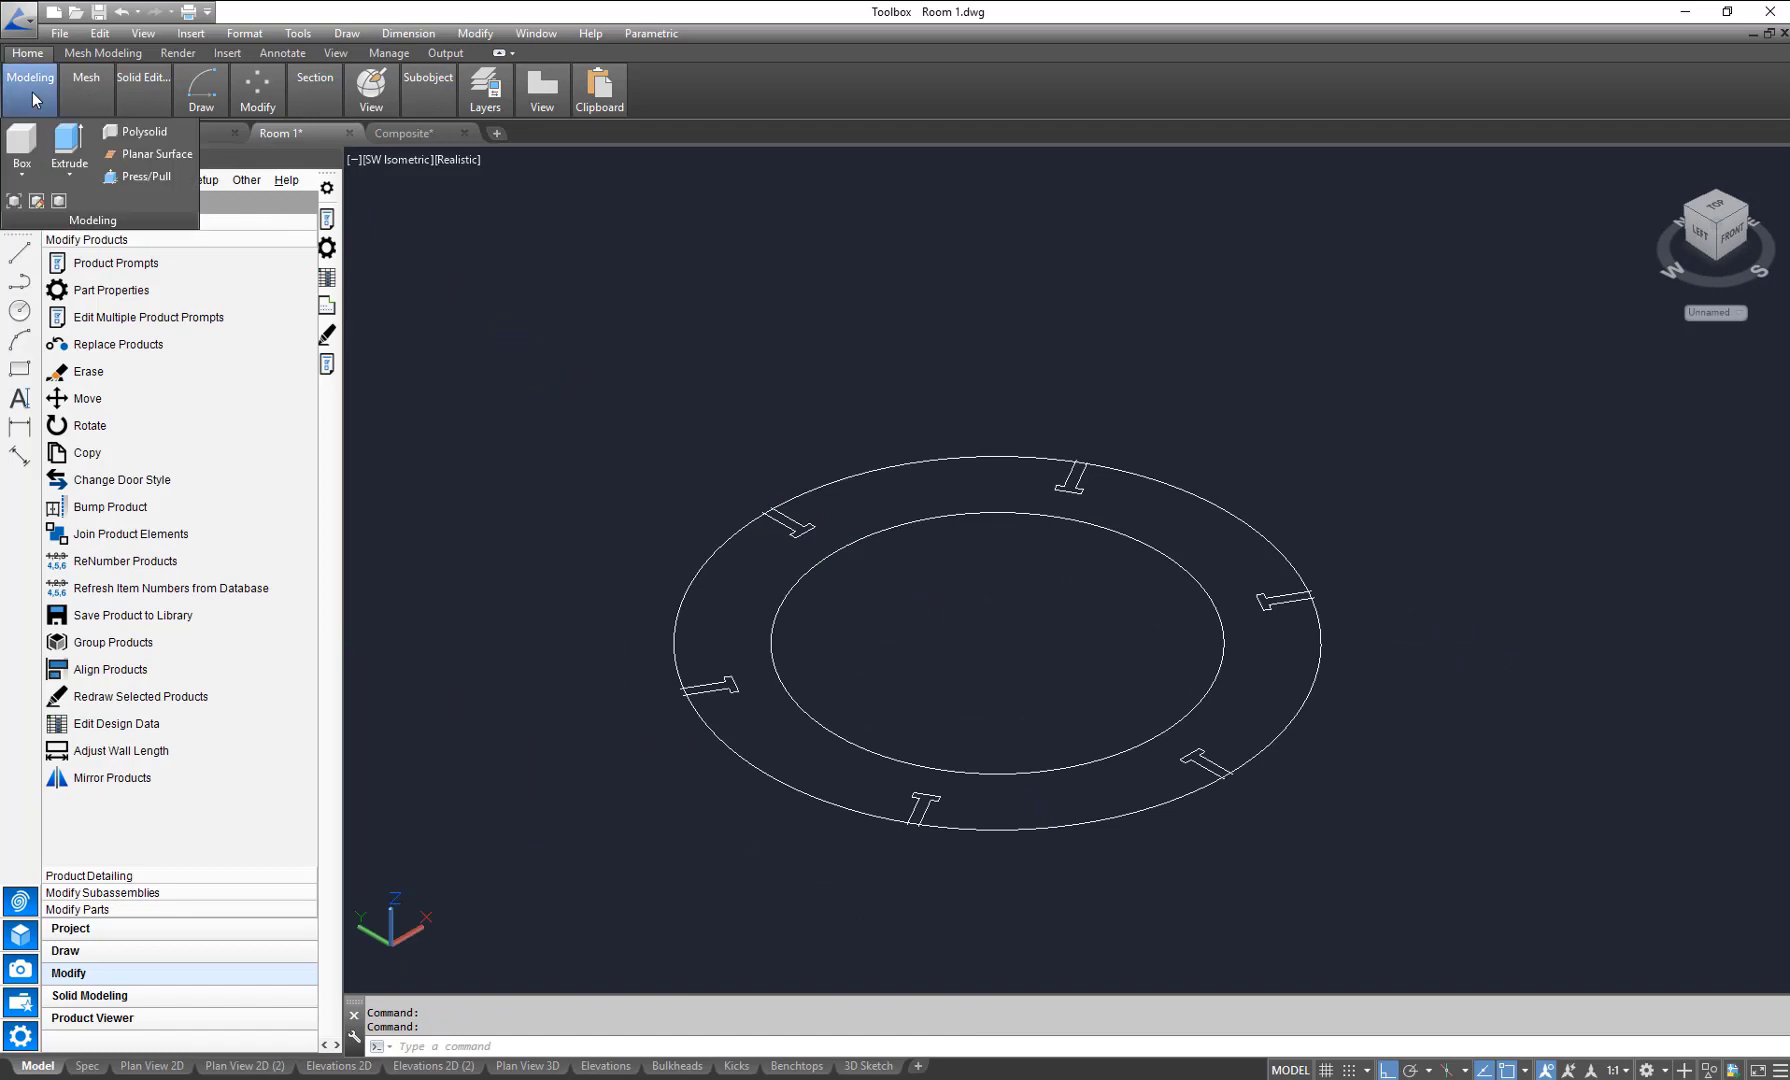
pyautogui.click(135, 178)
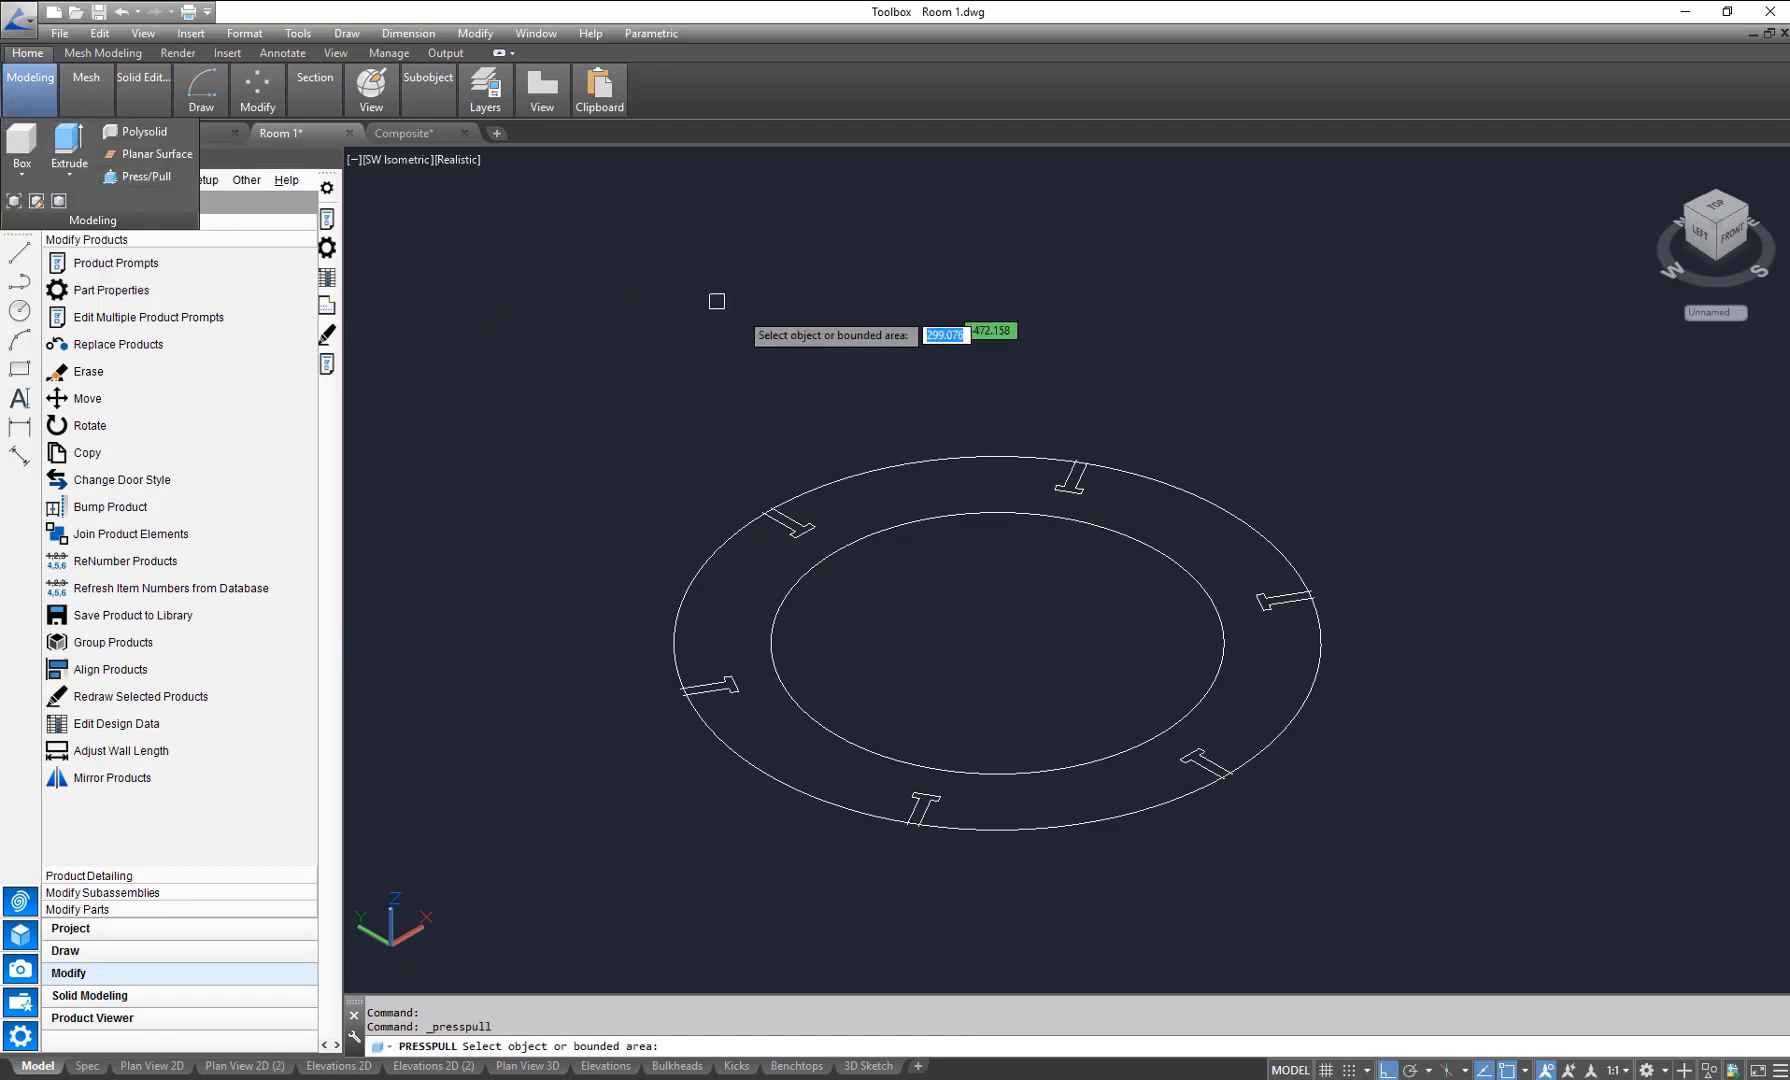
pyautogui.click(901, 497)
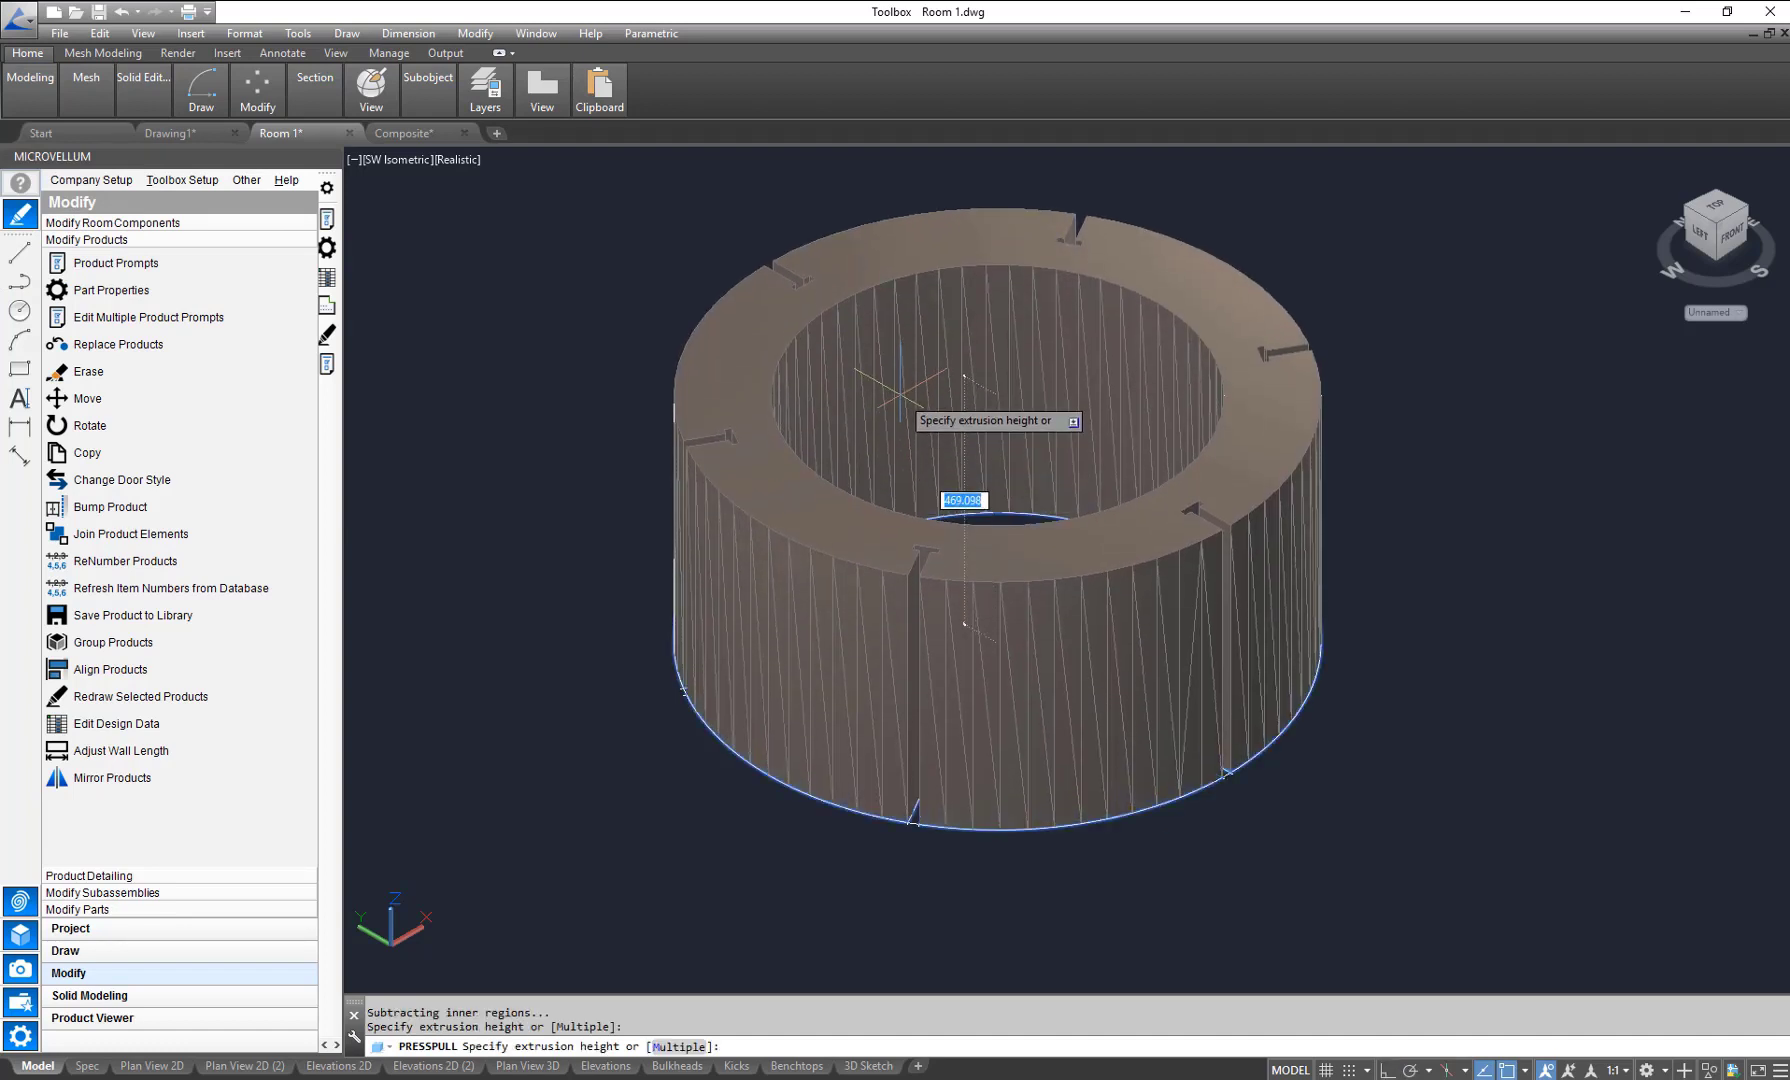
pyautogui.write('18')
pyautogui.press('Return')
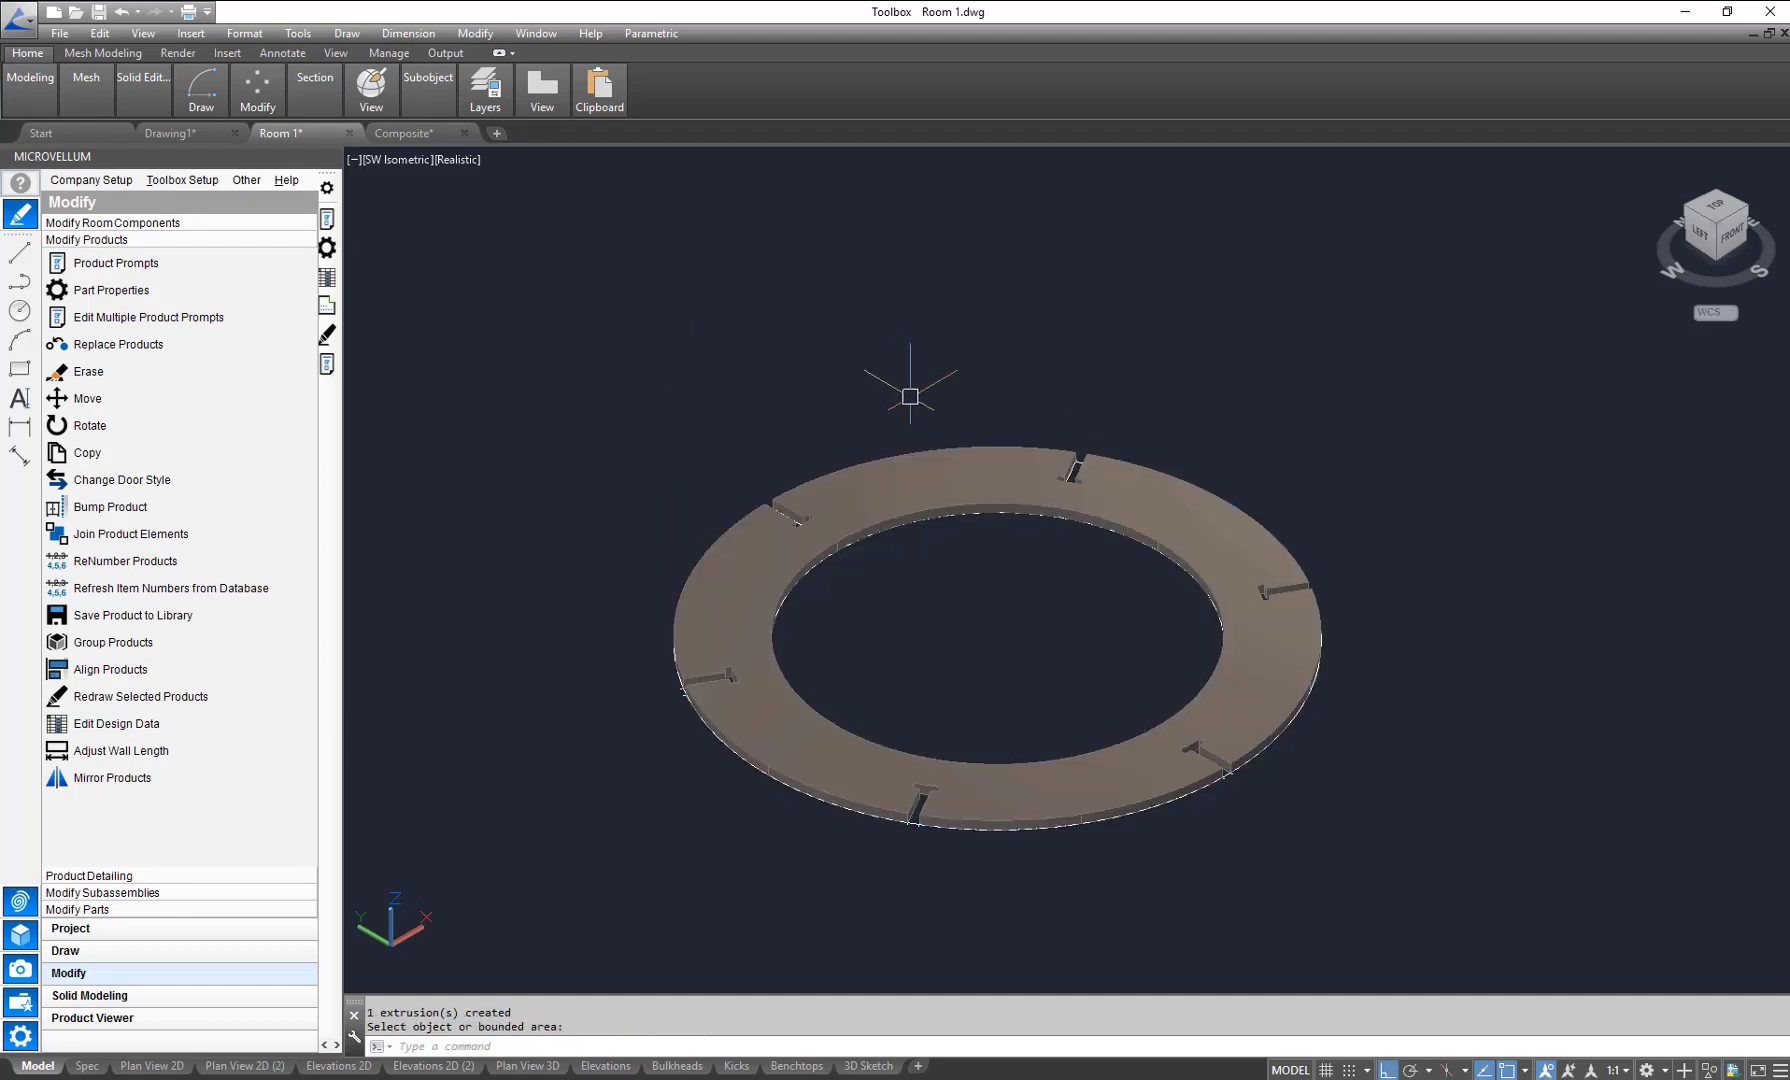
pyautogui.press('Return')
# Step: Start copying the slotted ring, selecting it and setting a base point
pyautogui.click(248, 88)
pyautogui.click(233, 131)
pyautogui.click(960, 445)
pyautogui.press('Return')
pyautogui.click(1395, 489)
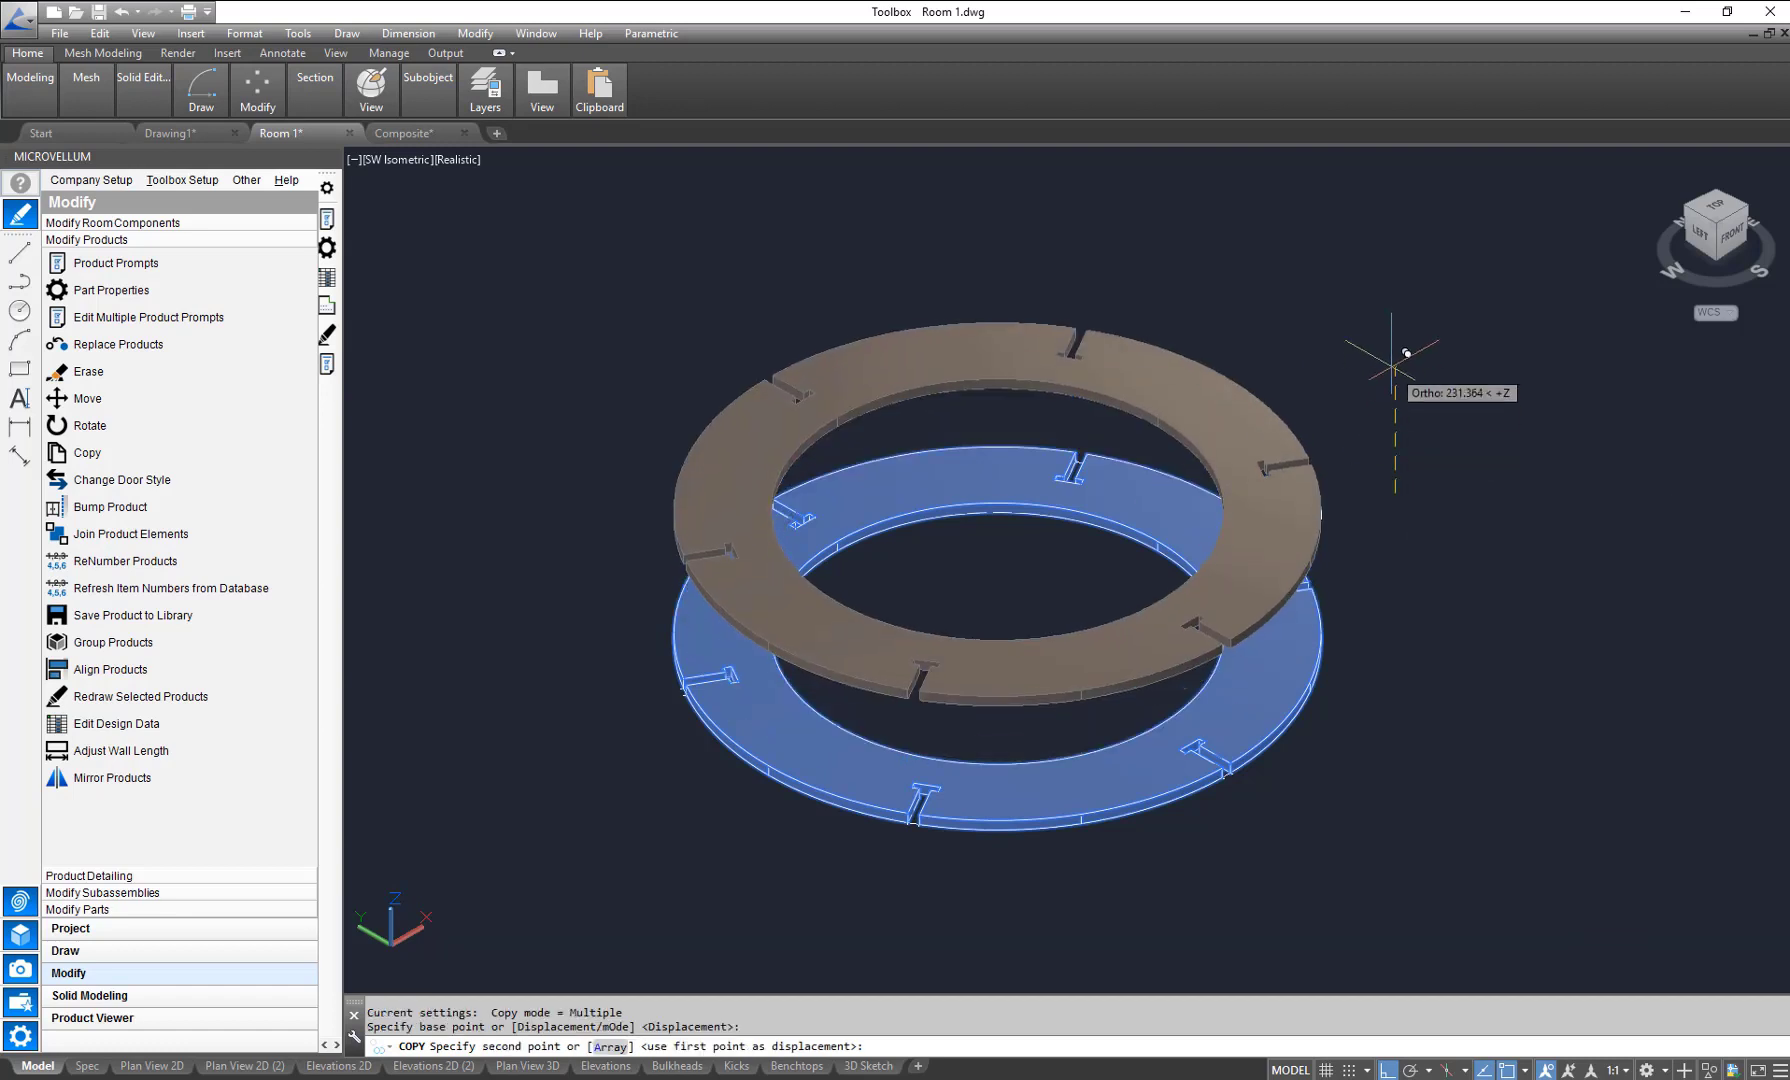
# Step: Place ring copies 500 and 1000 units above the original, then pan to view the stack
pyautogui.write('500')
pyautogui.press('Return')
pyautogui.write('1000')
pyautogui.press('Return')
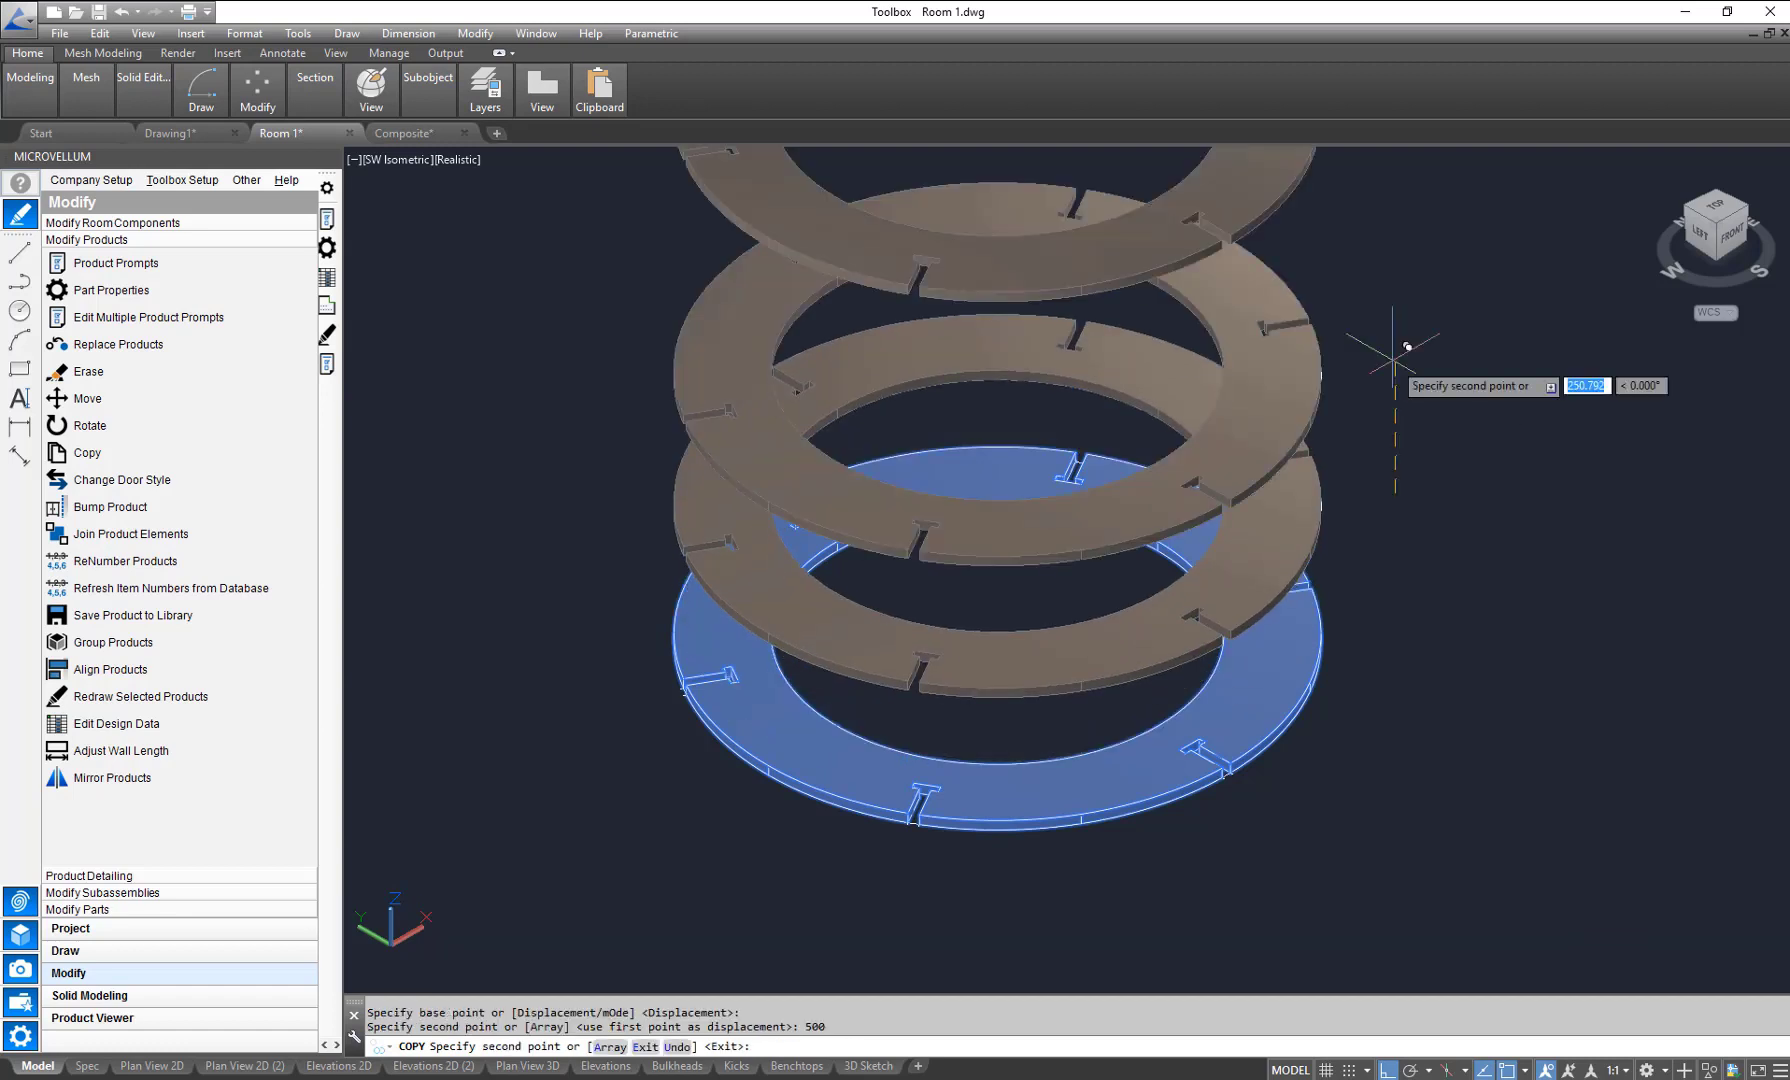
pyautogui.press('Escape')
pyautogui.scroll(-2, 1039, 407)
pyautogui.scroll(-5, 1039, 407)
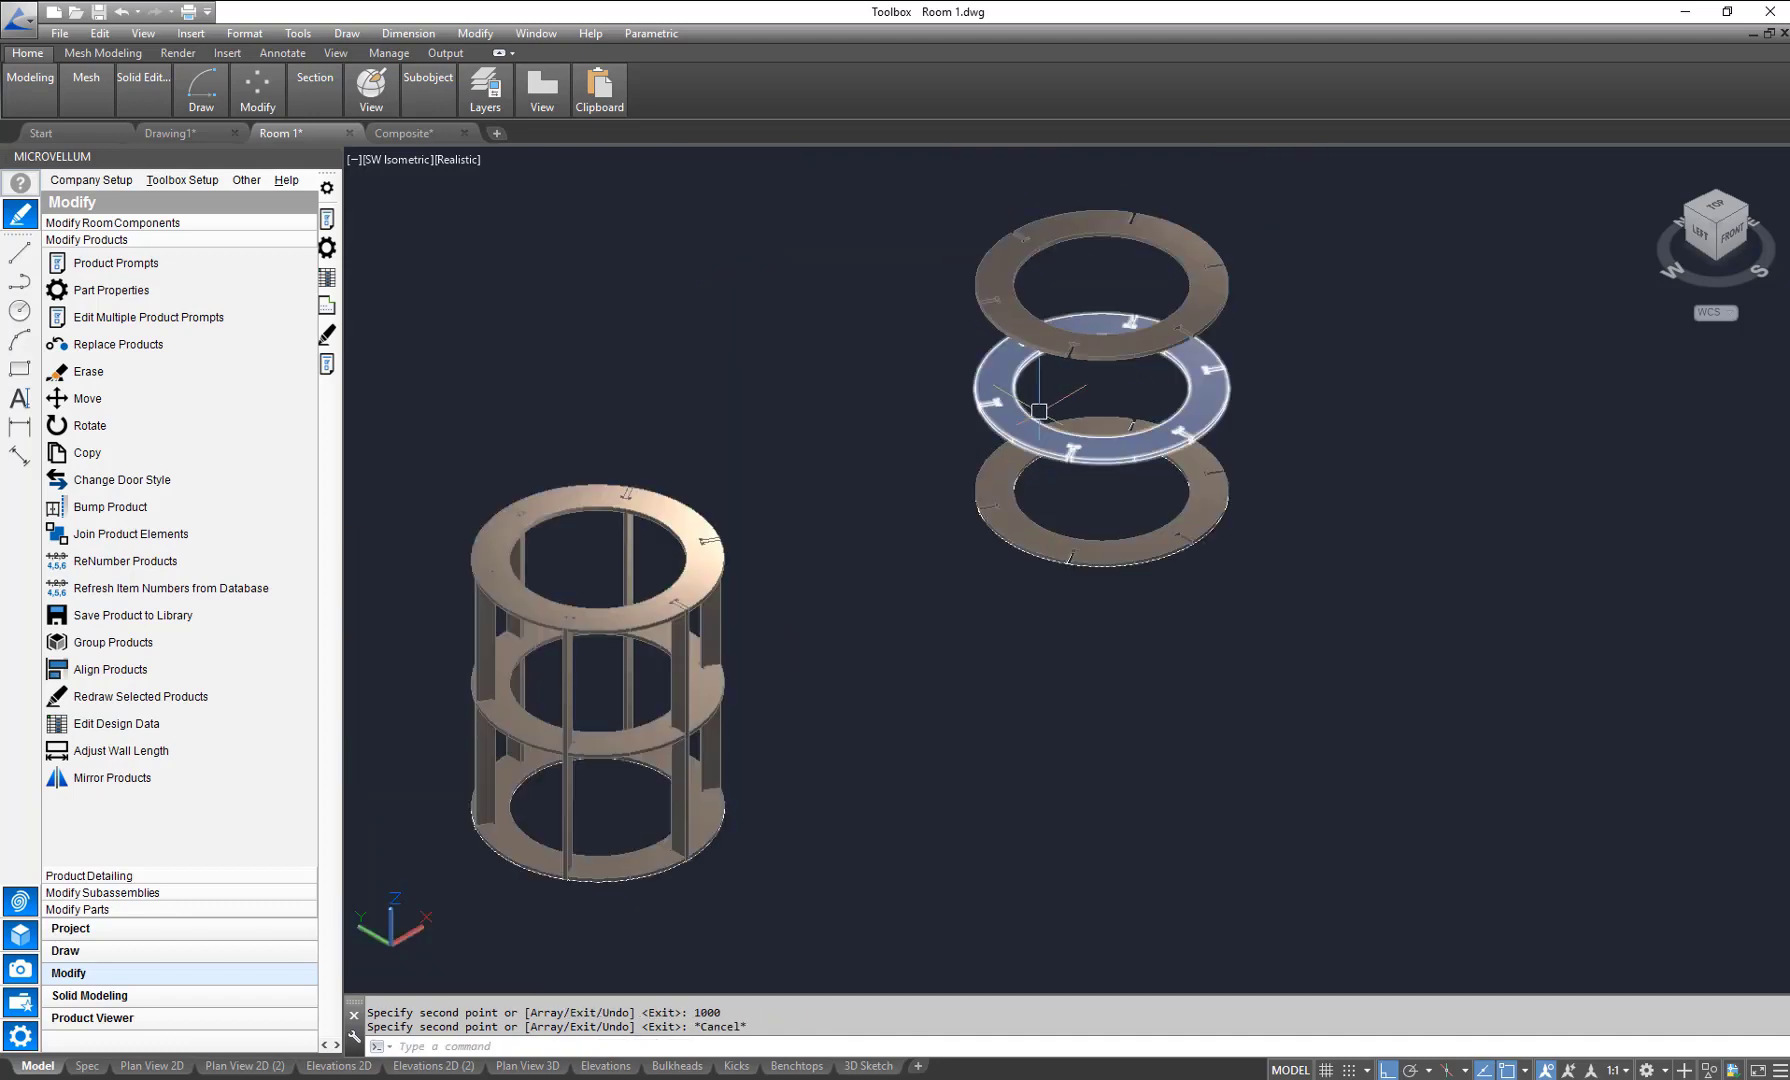
pyautogui.moveTo(852, 472); pyautogui.dragTo(1044, 338, button='middle')
# Step: Begin moving the six small rib profiles, then cancel the move
pyautogui.moveTo(258, 100)
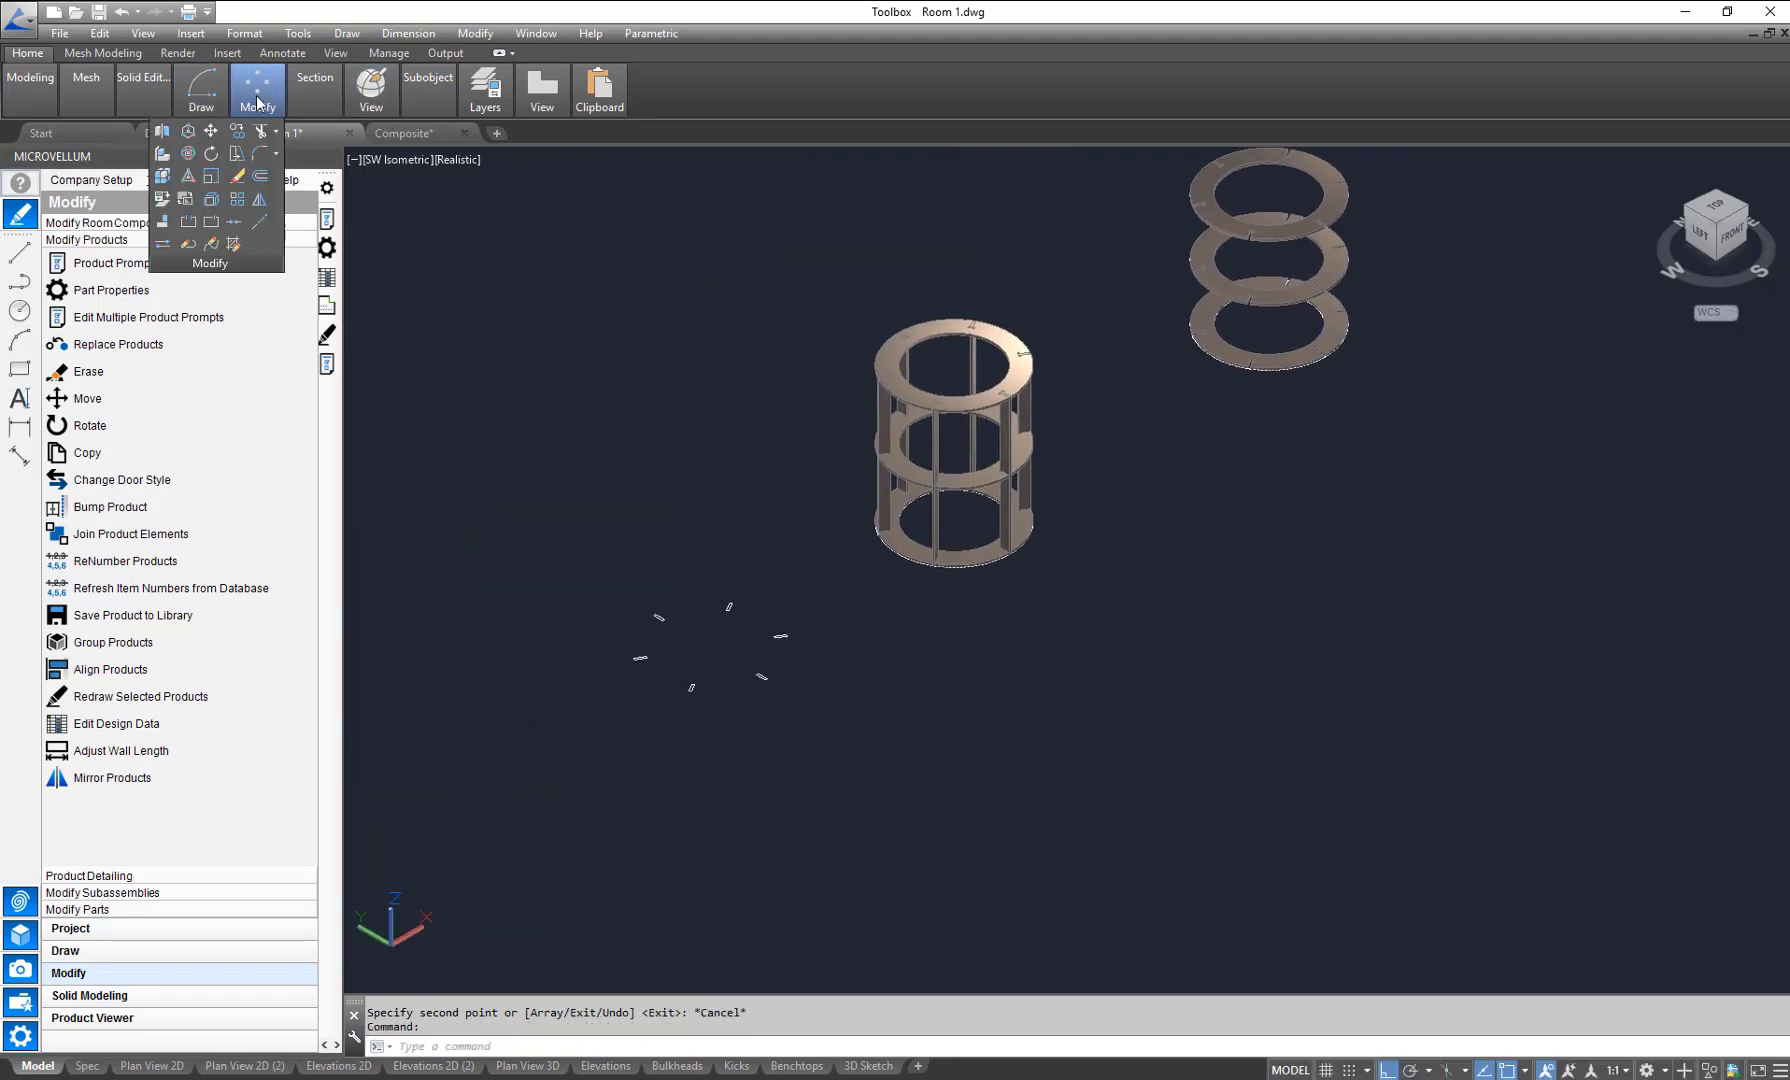
pyautogui.click(210, 130)
pyautogui.click(587, 547)
pyautogui.click(842, 803)
pyautogui.press('Return')
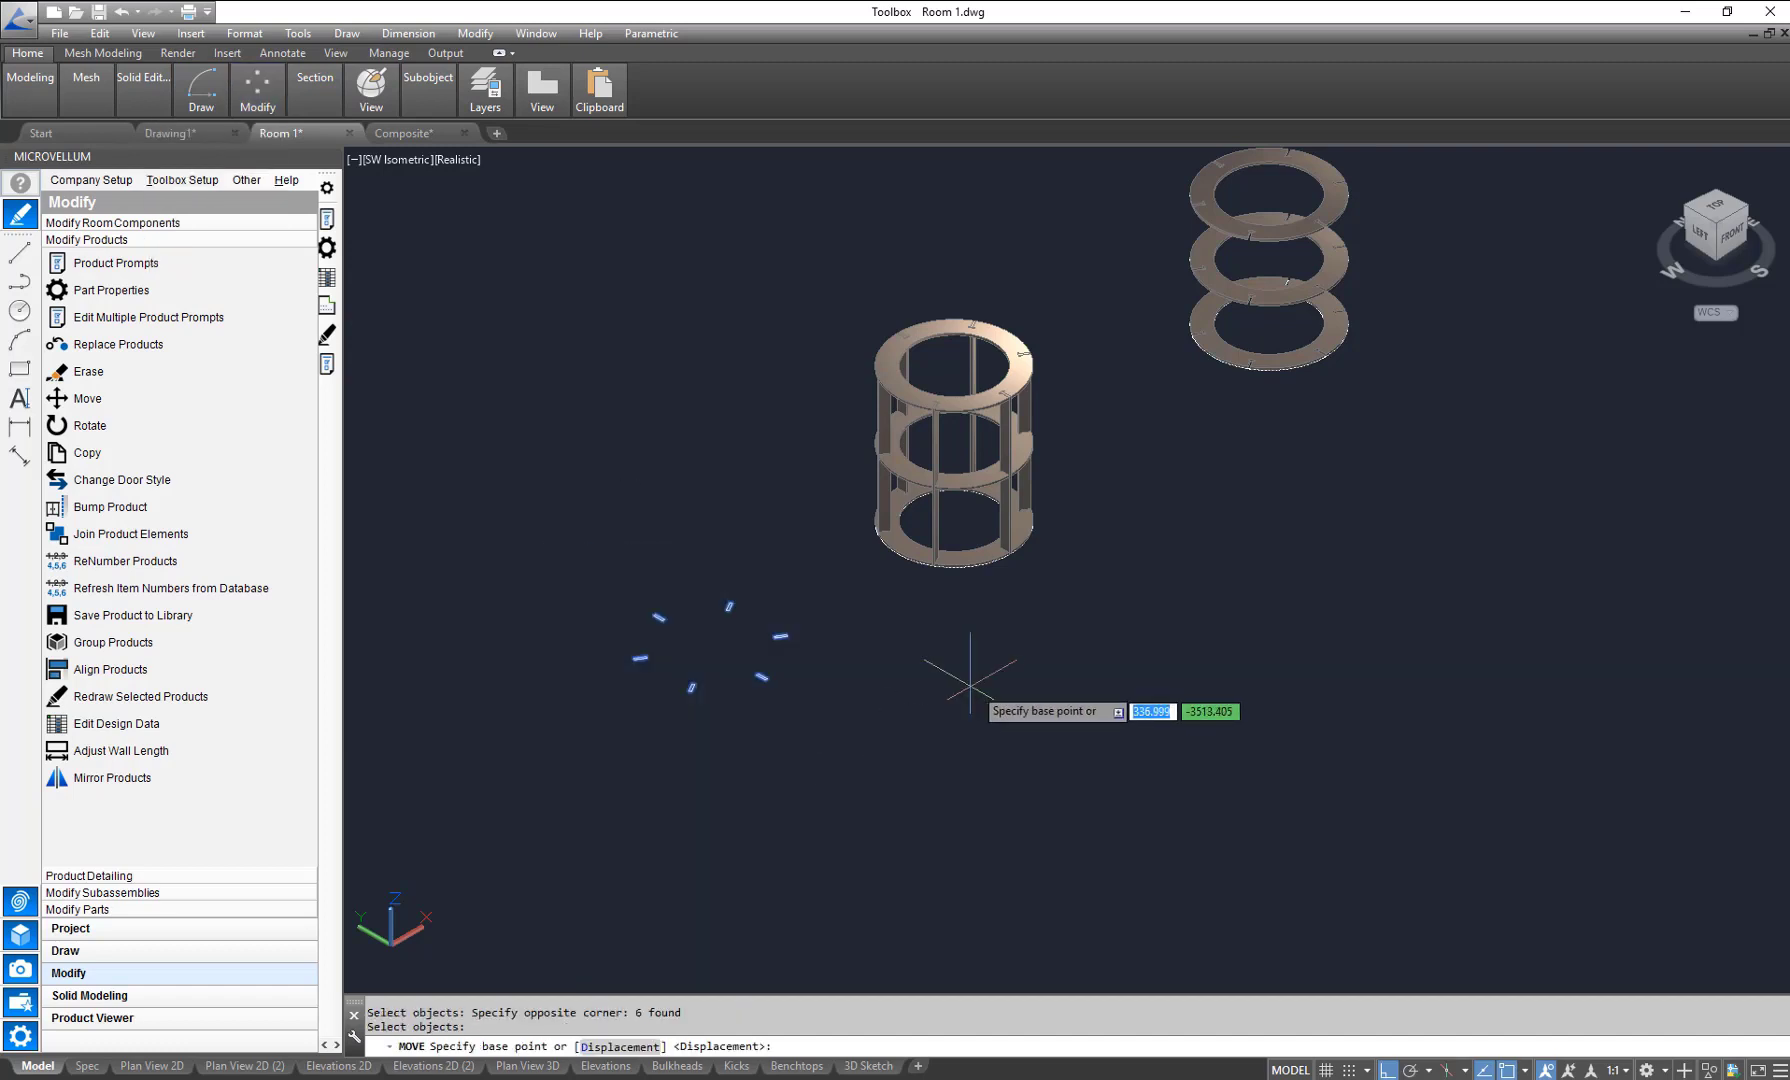
pyautogui.click(995, 688)
pyautogui.write('50')
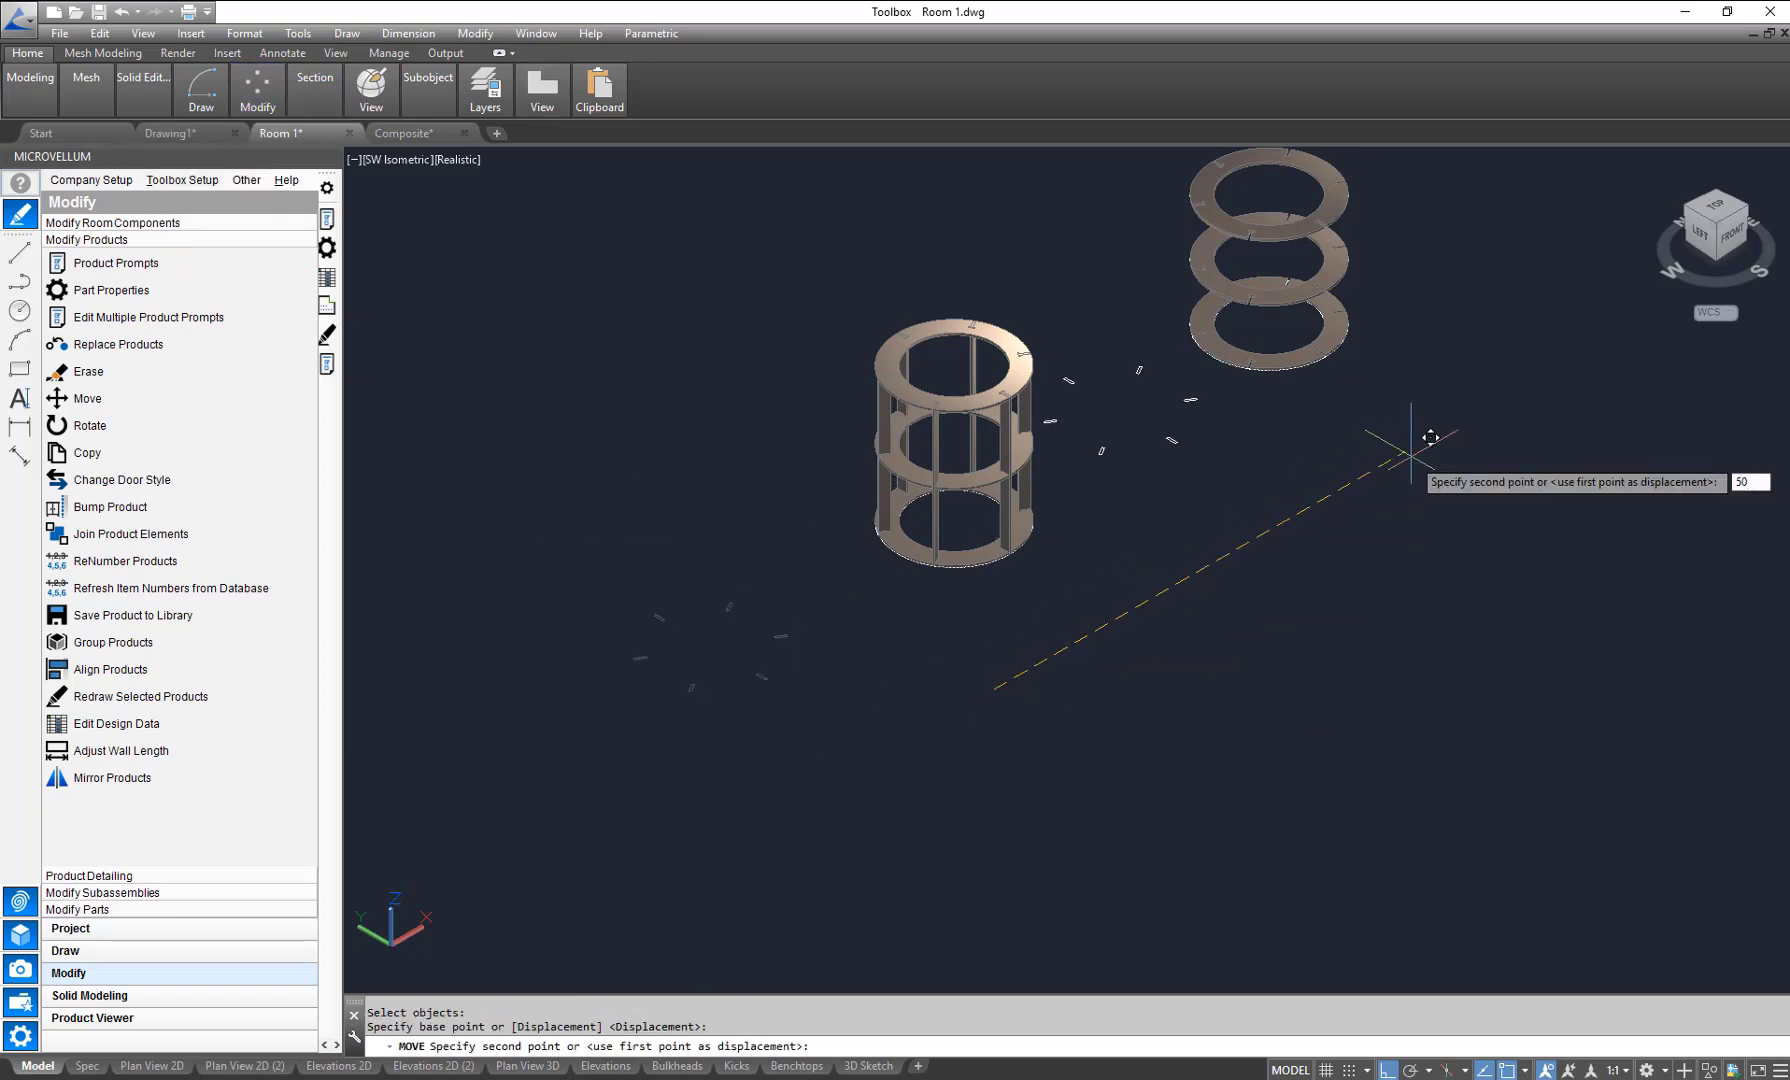
pyautogui.press('Escape')
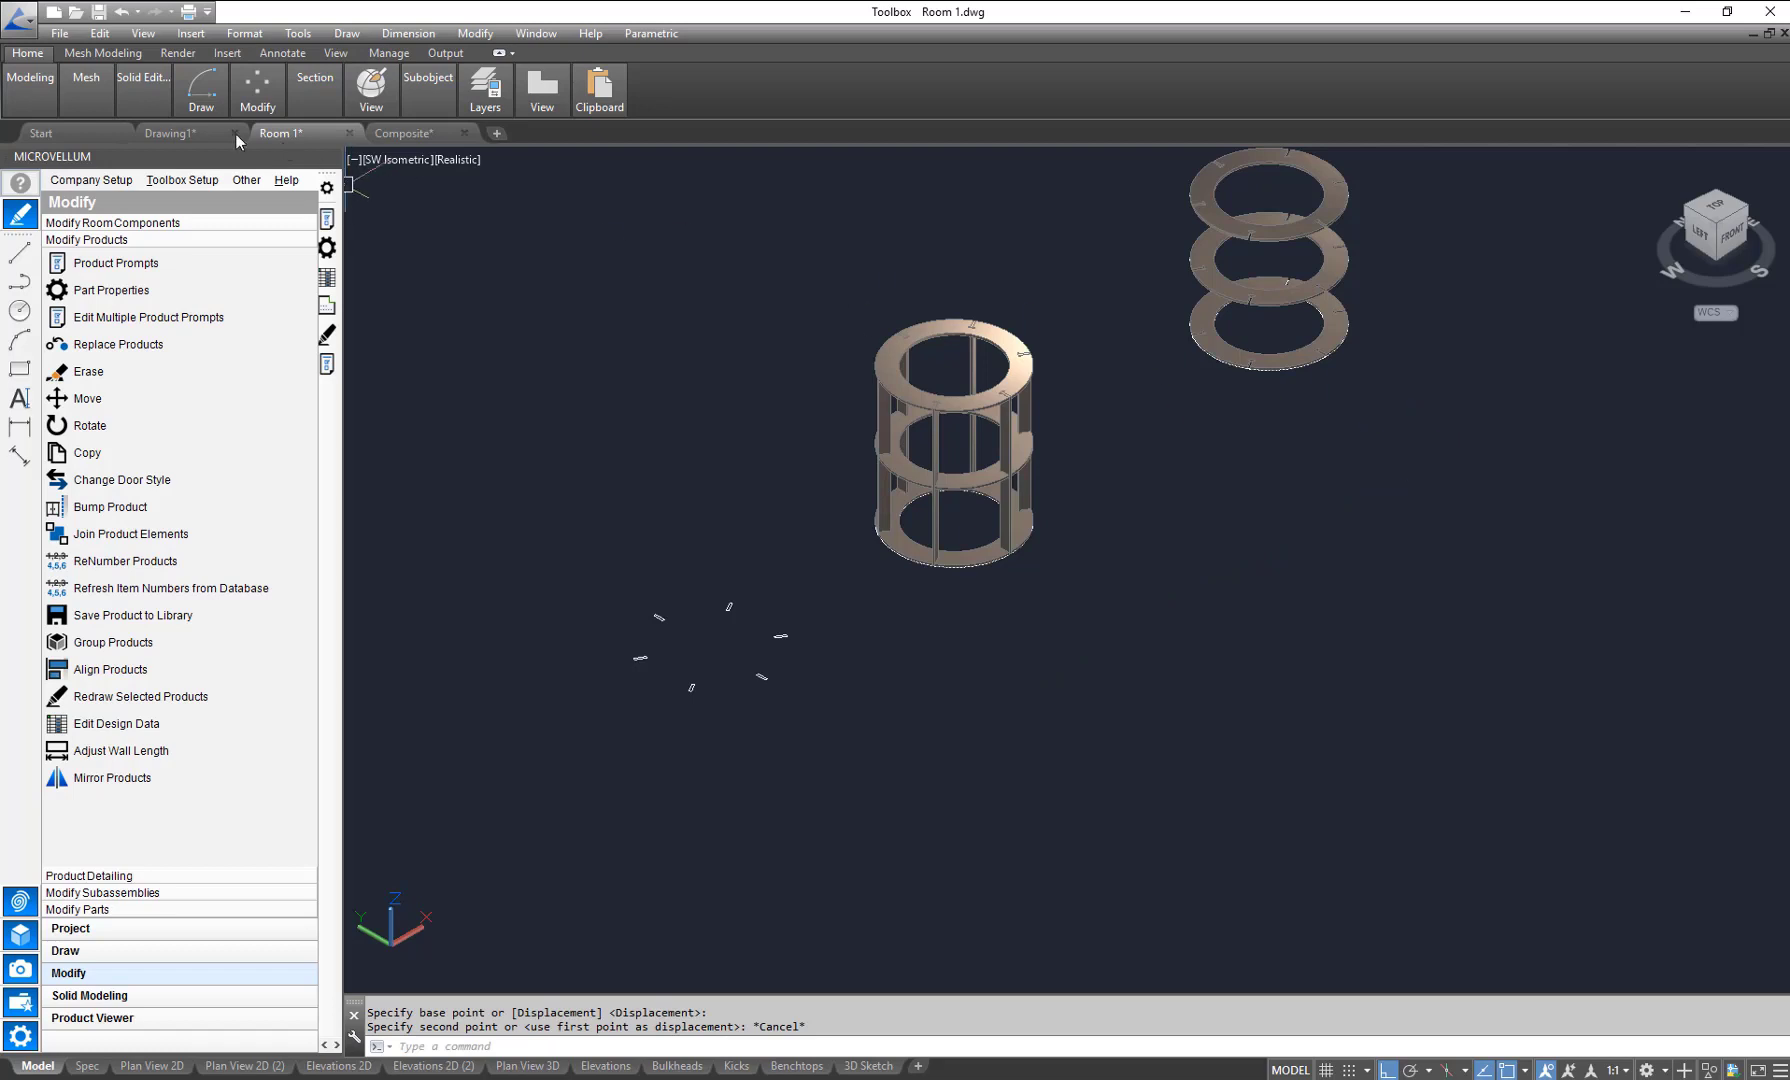
# Step: Extrude the six small profiles into vertical ribs
pyautogui.moveTo(30, 85)
pyautogui.click(66, 145)
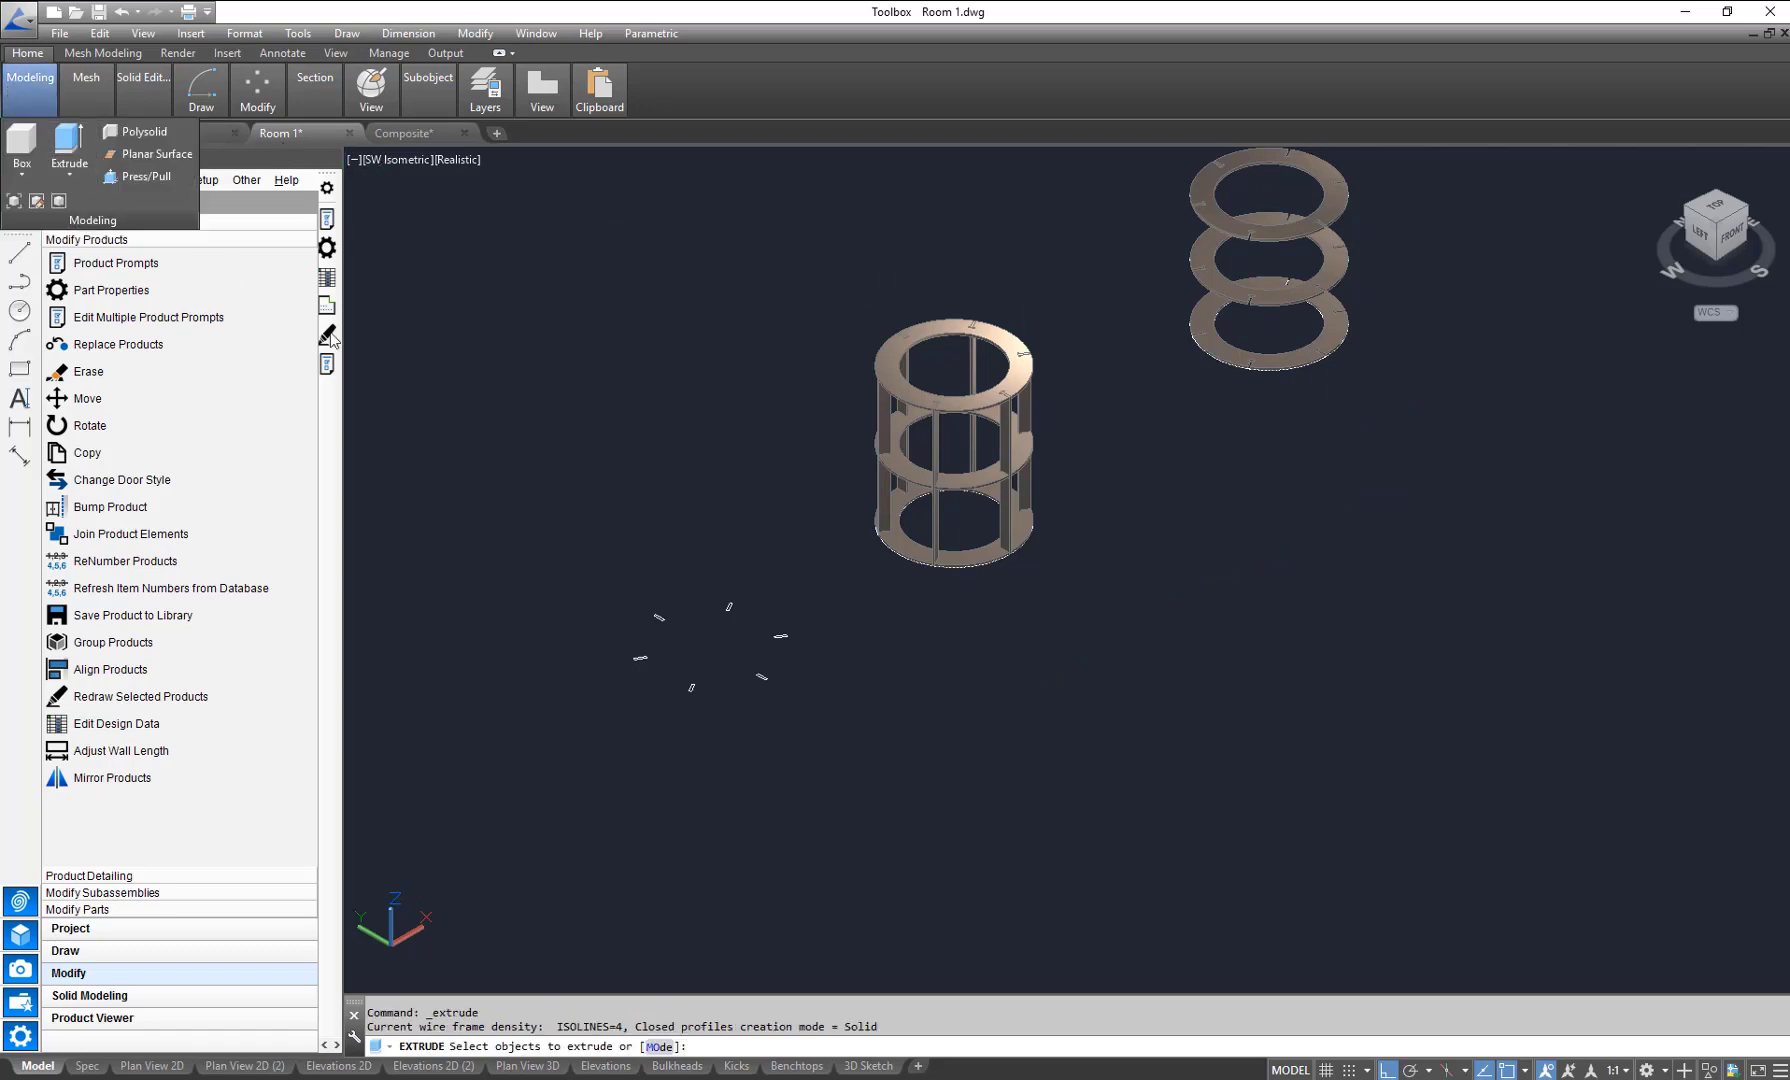
pyautogui.click(587, 520)
pyautogui.click(858, 745)
pyautogui.press('Return')
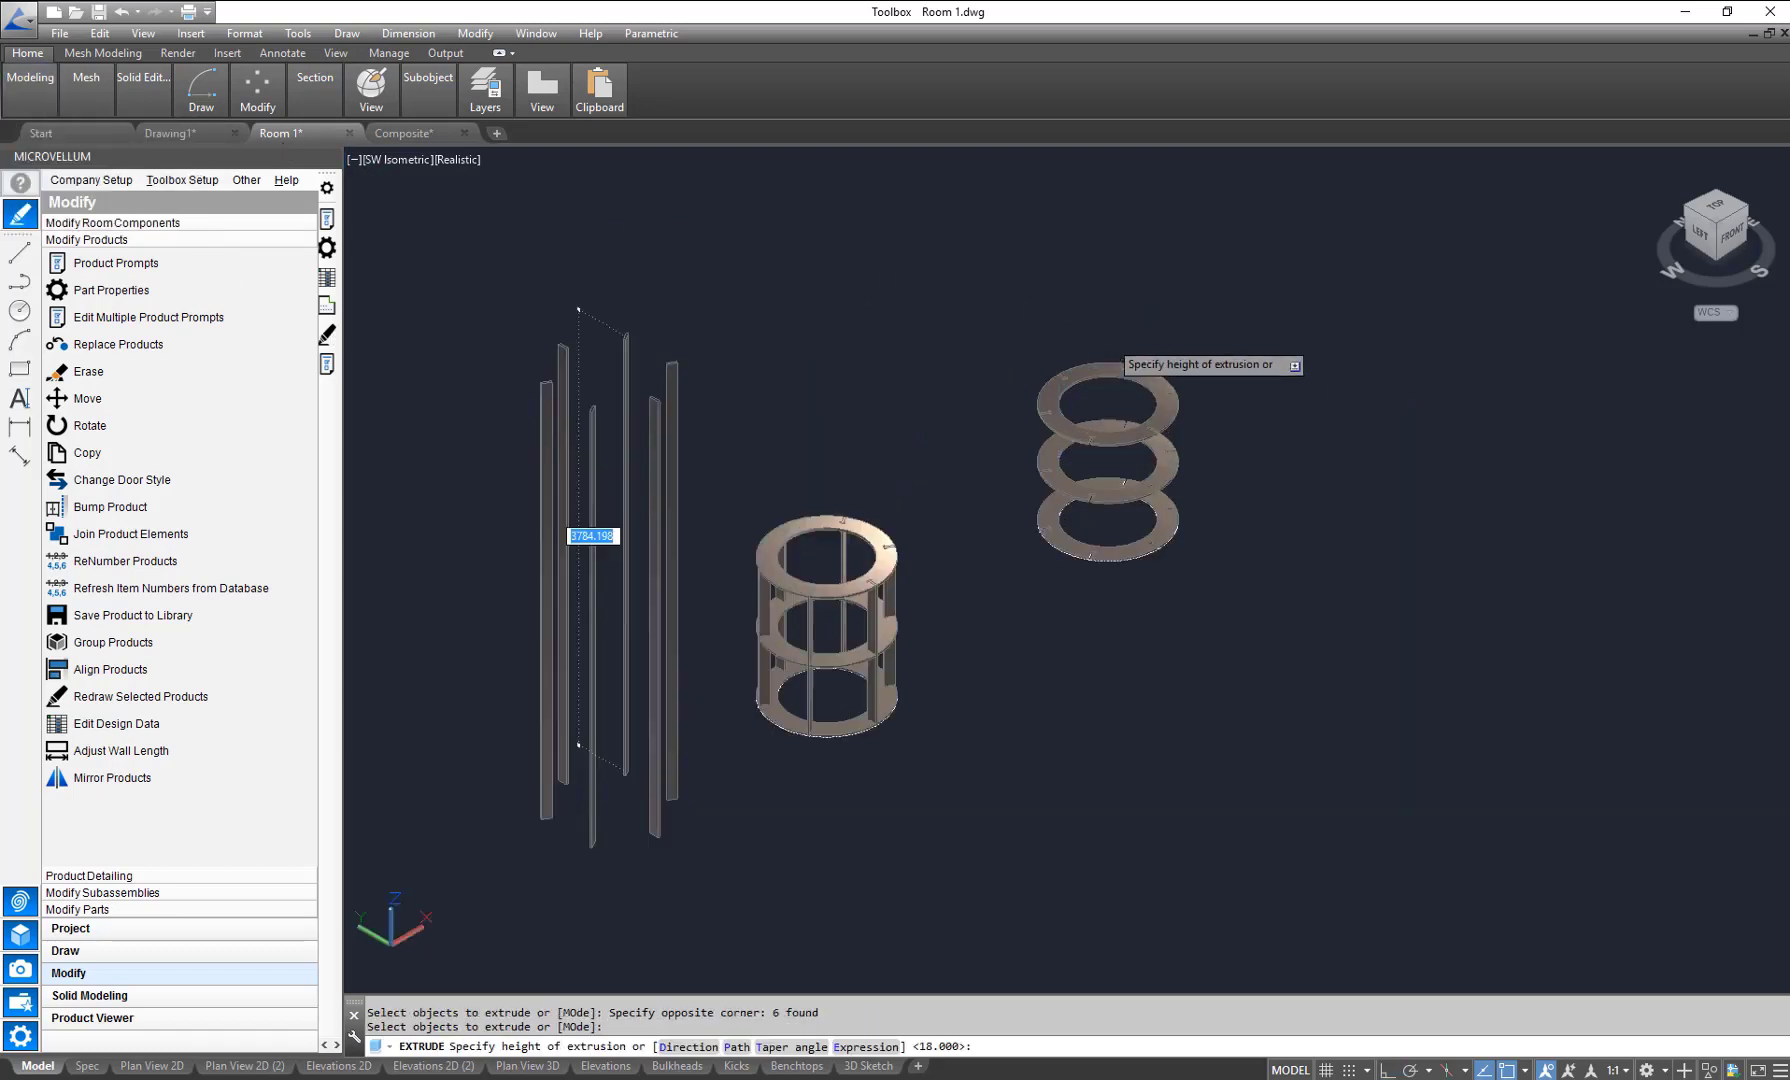
pyautogui.scroll(5, 1071, 328)
pyautogui.scroll(-6, 948, 512)
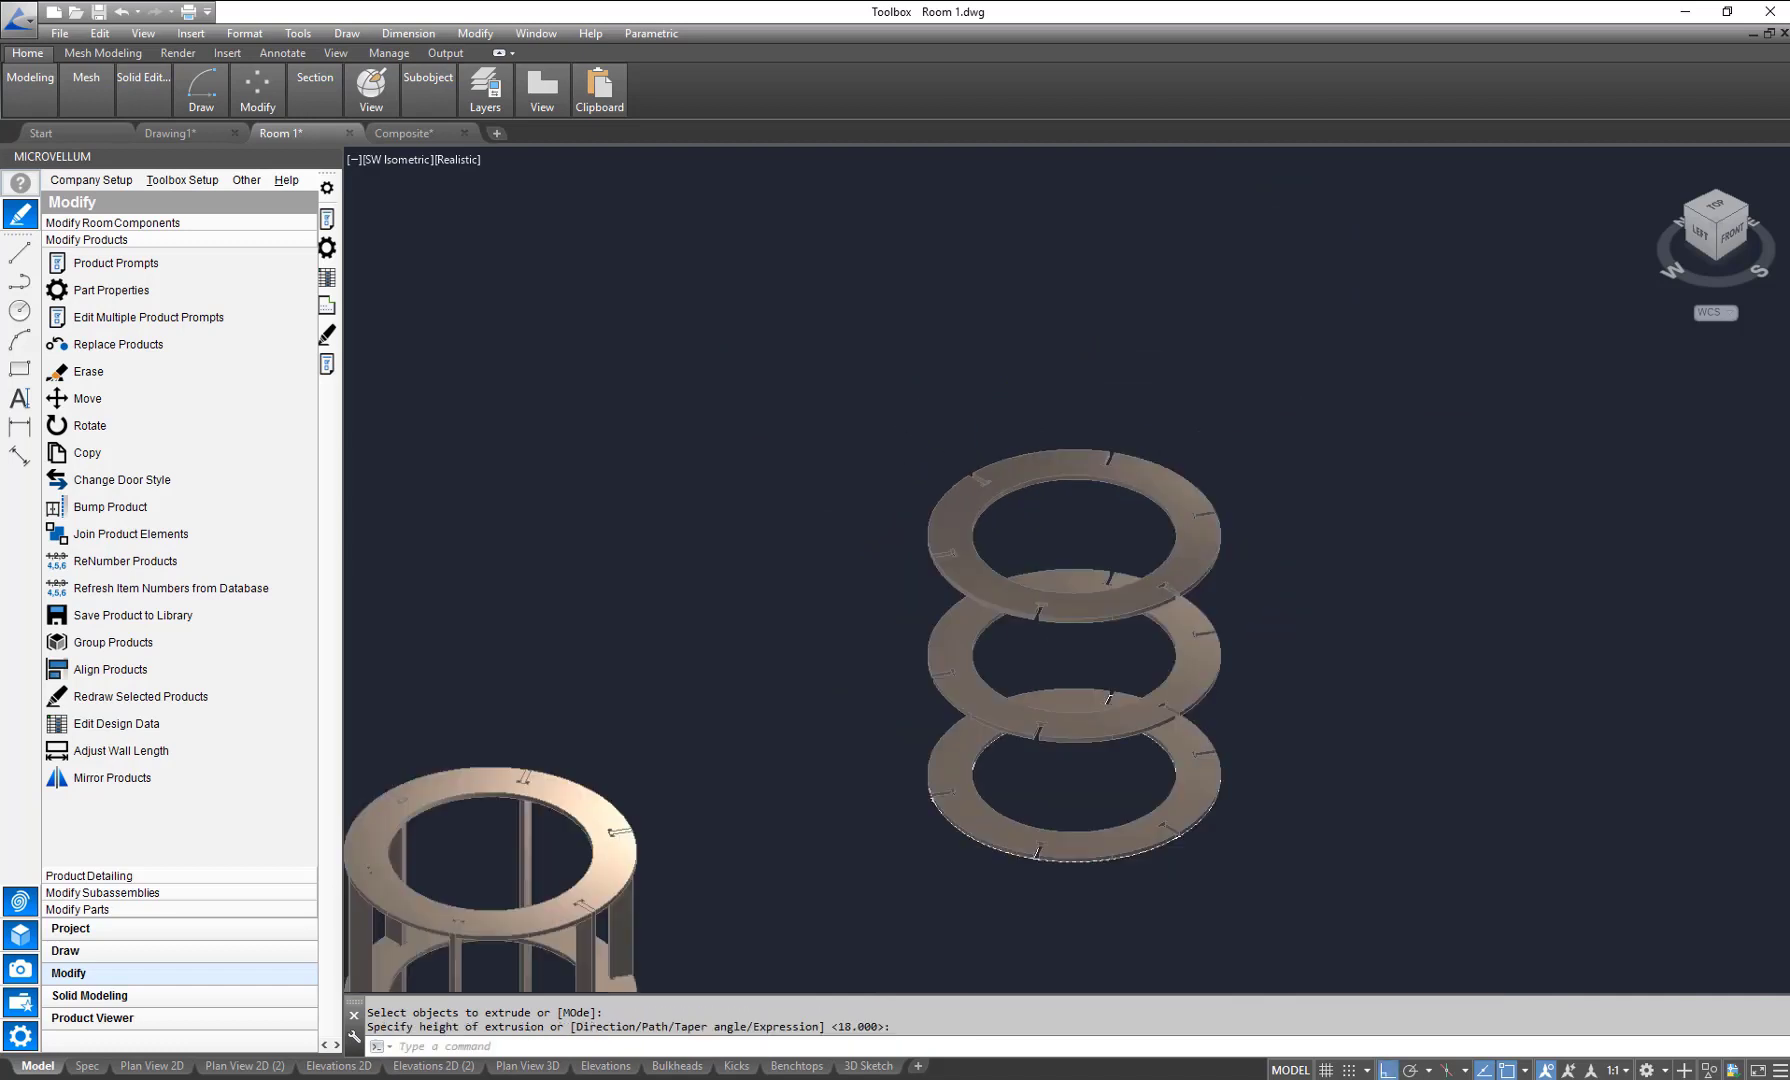
pyautogui.moveTo(596, 640); pyautogui.dragTo(909, 365, button='middle')
pyautogui.press('Escape')
# Step: Move the six ribs 5000 units into the slots of the ring stack
pyautogui.click(258, 88)
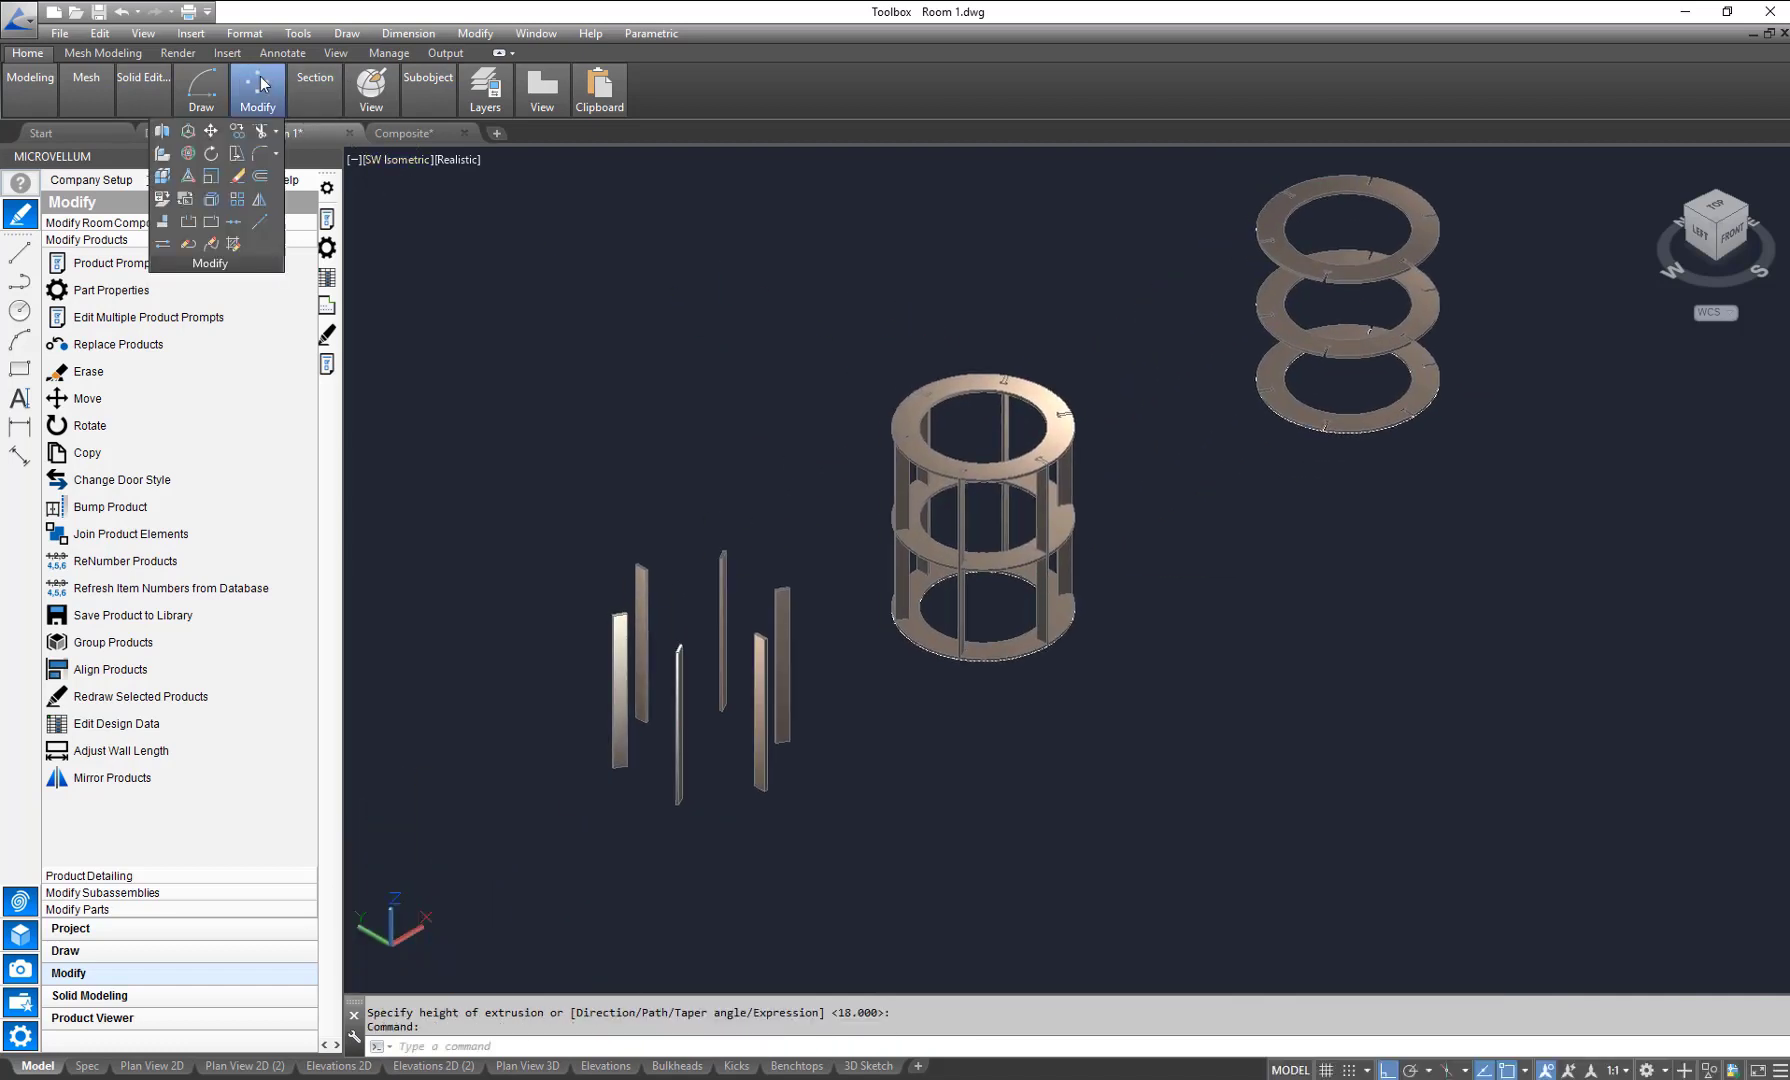
pyautogui.click(211, 132)
pyautogui.click(500, 500)
pyautogui.click(822, 872)
pyautogui.press('Return')
pyautogui.click(870, 853)
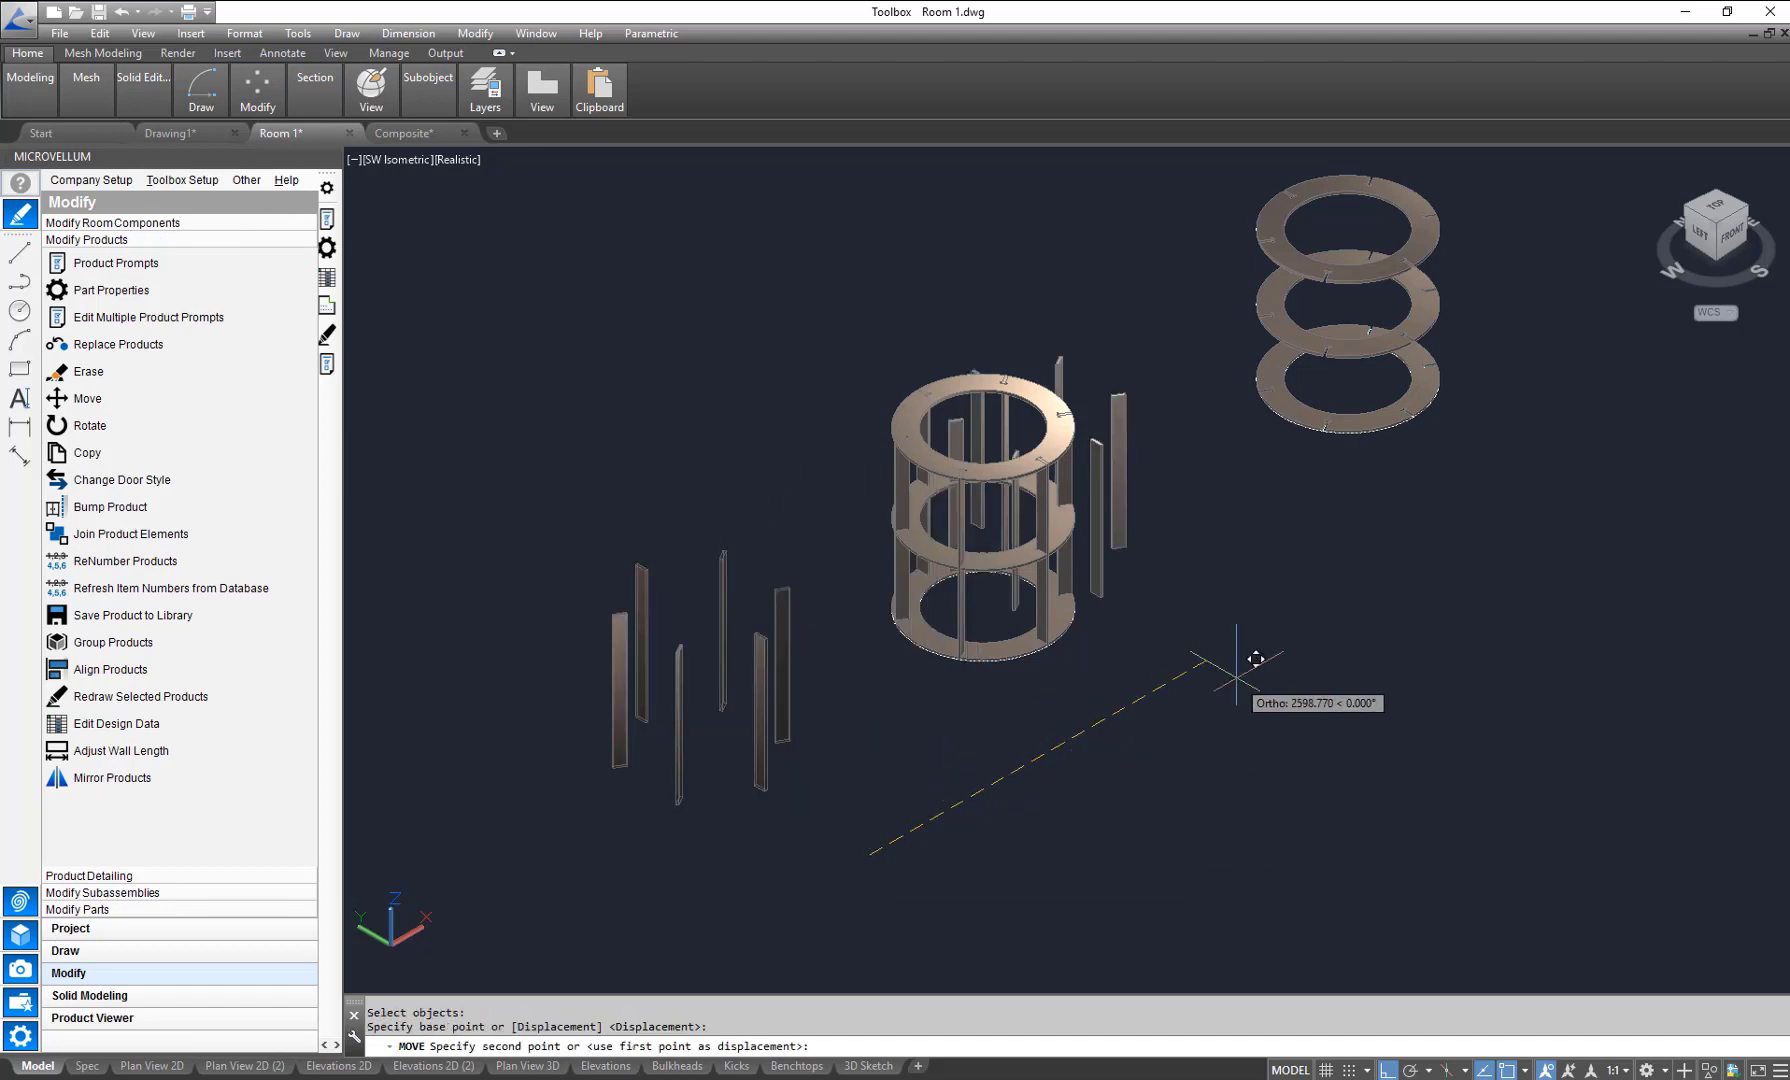
pyautogui.write('5000')
pyautogui.press('Return')
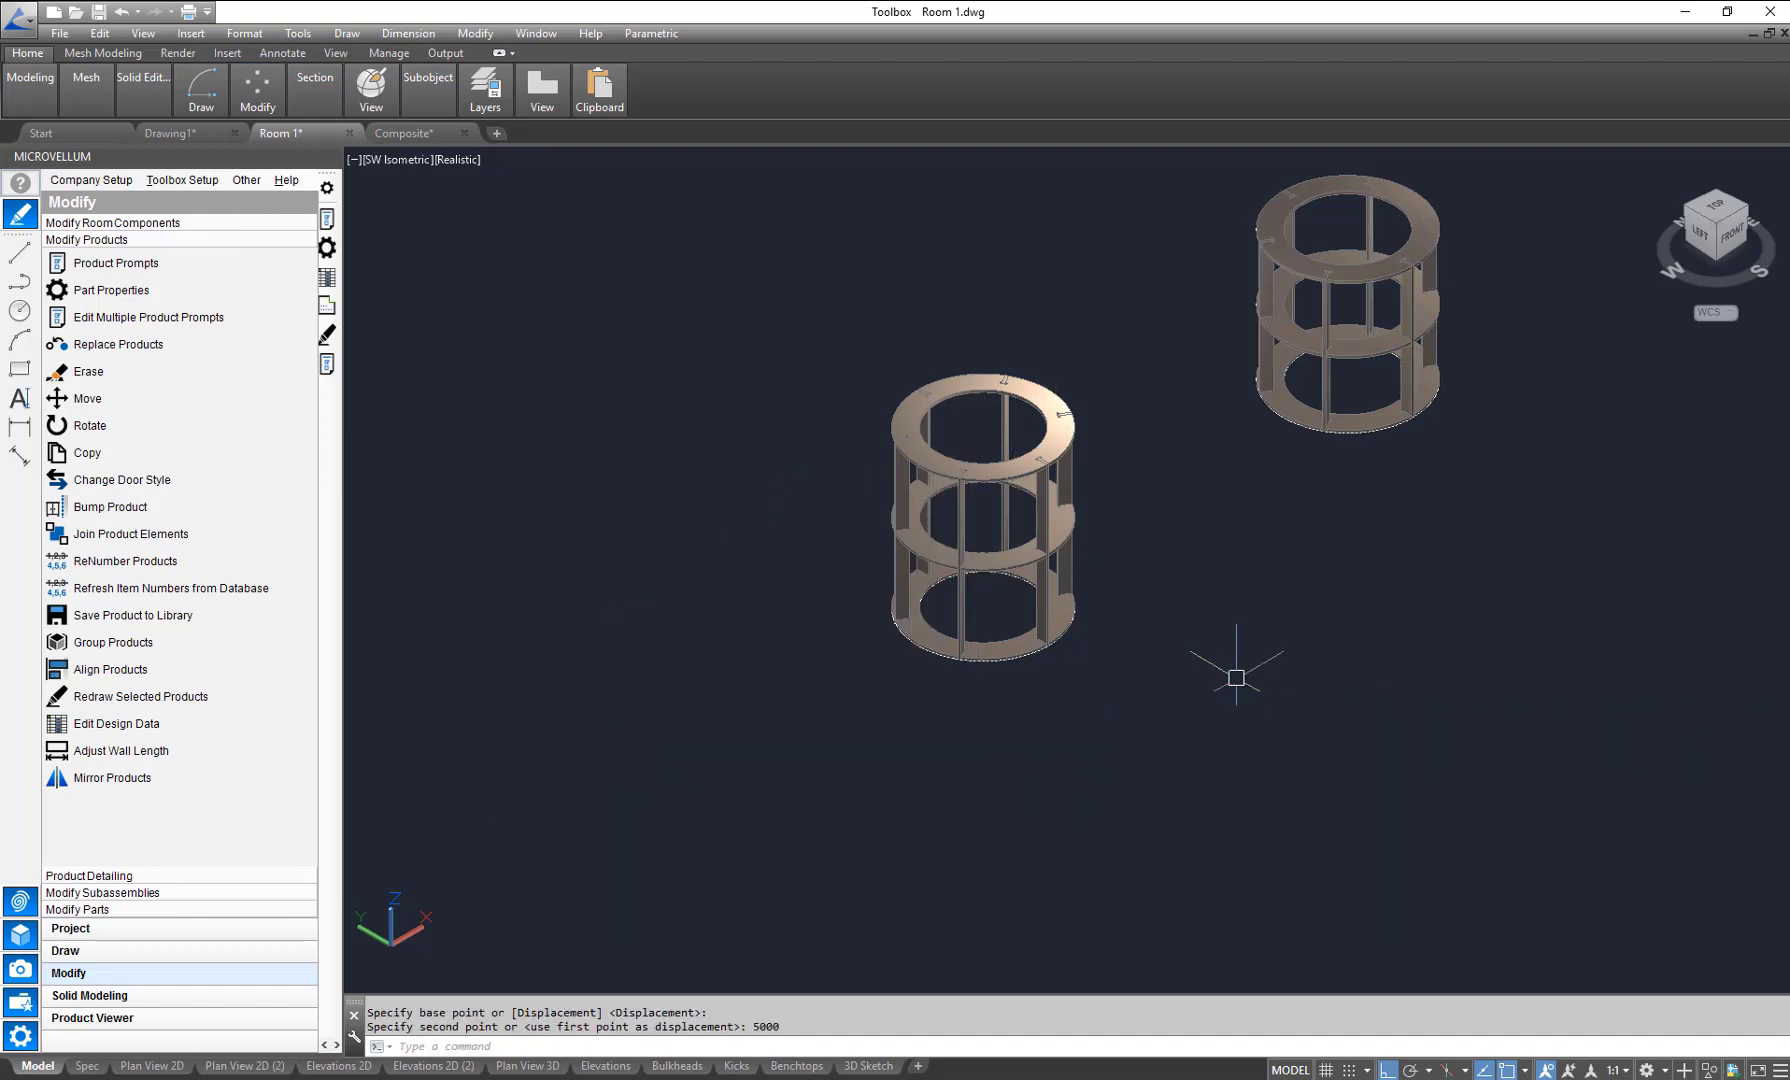
pyautogui.scroll(5, 919, 655)
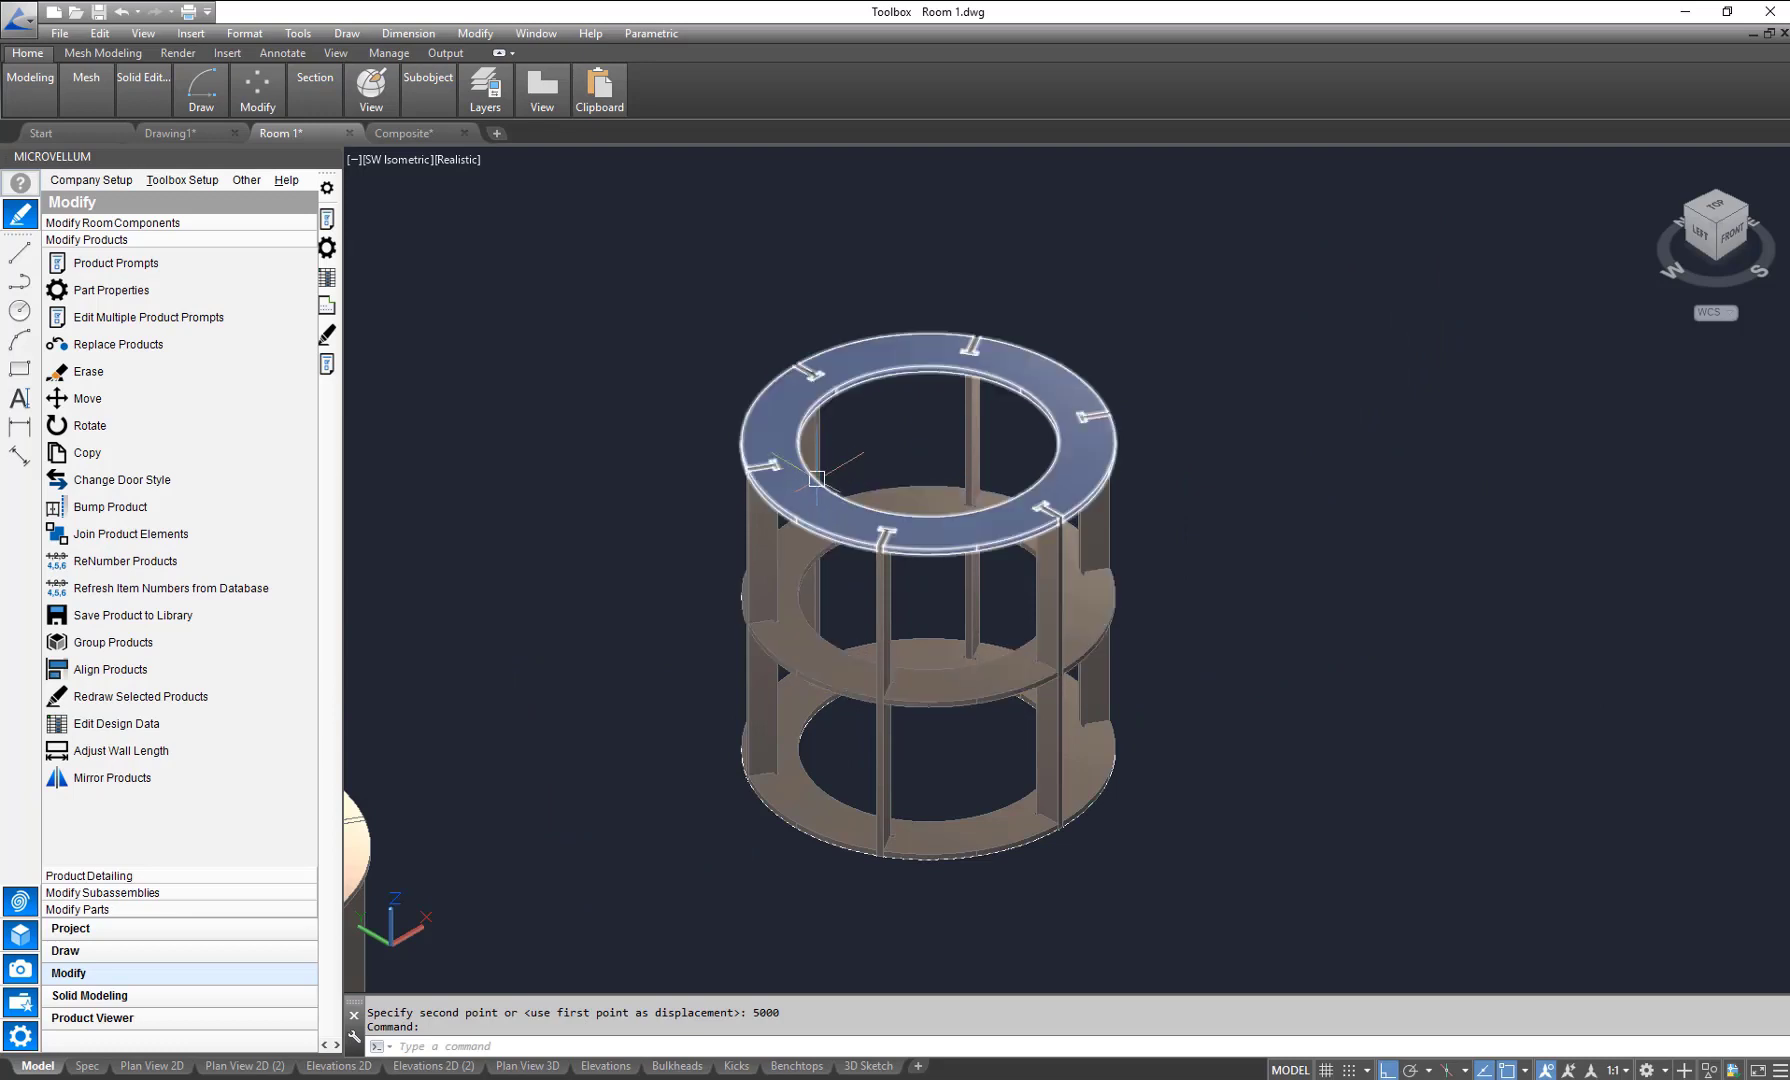
pyautogui.scroll(1, 795, 290)
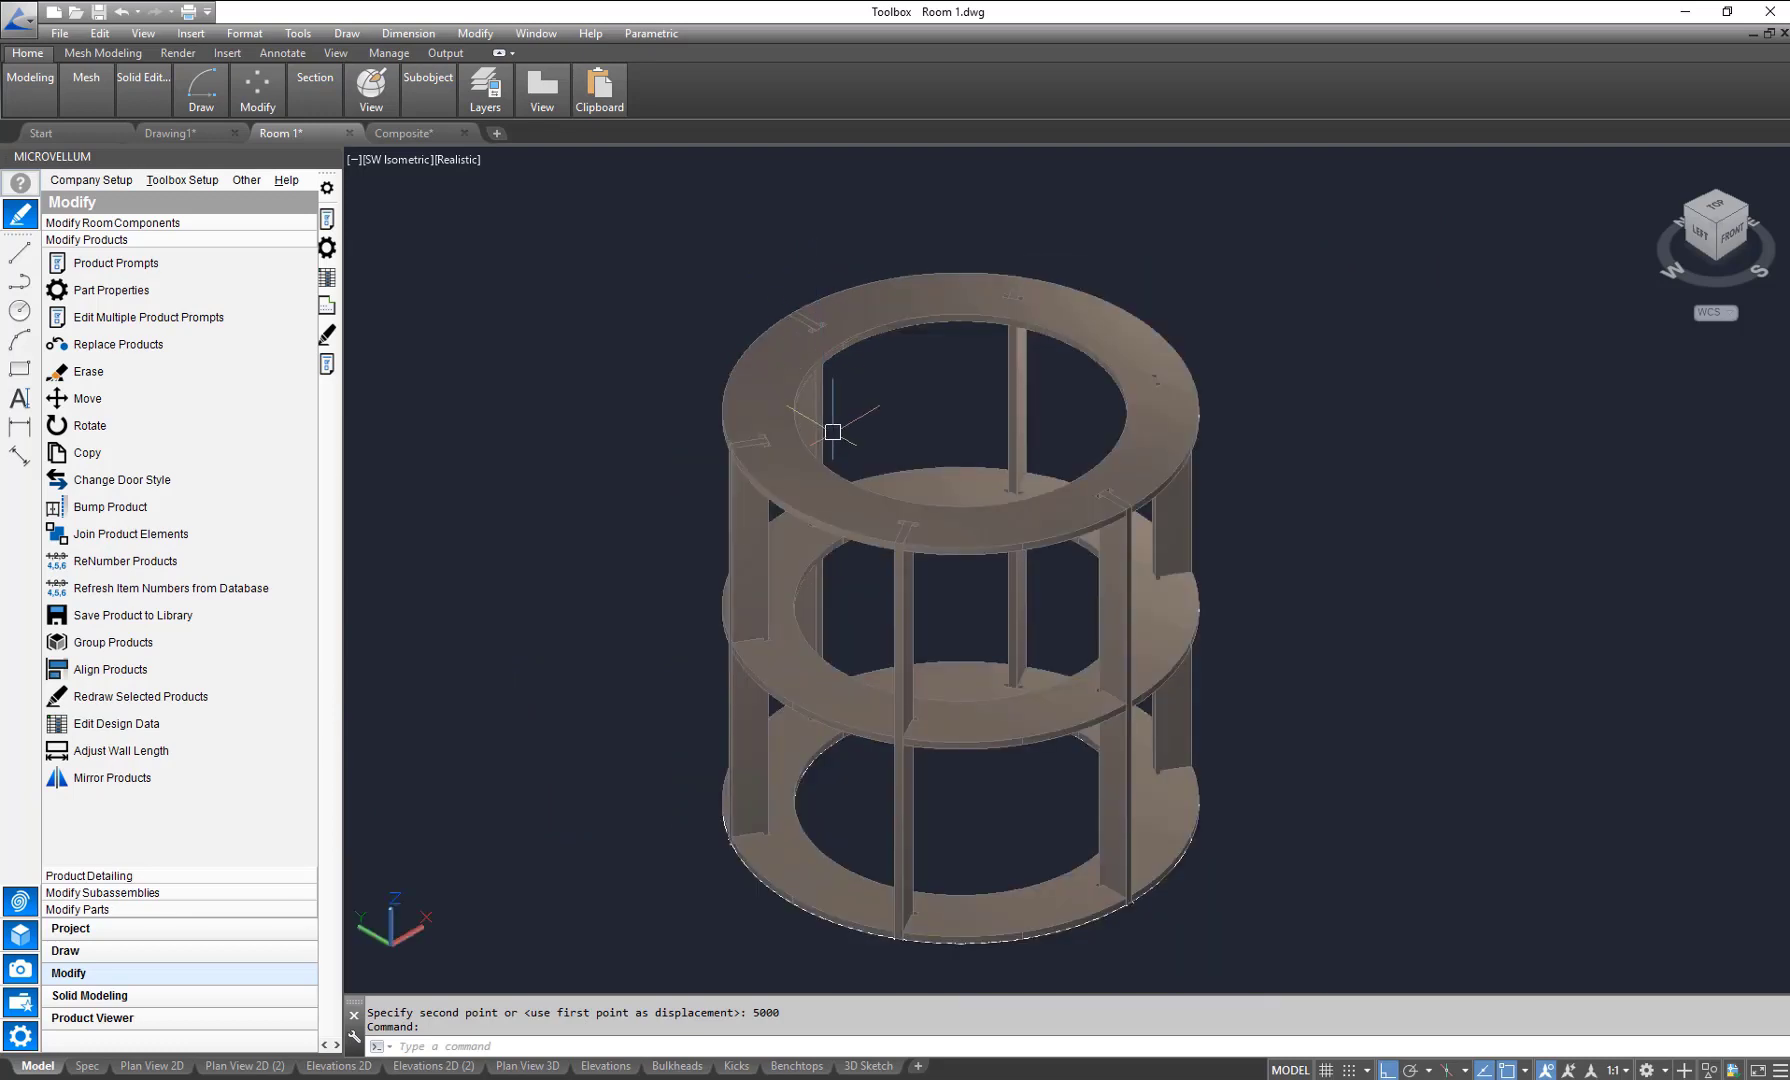
pyautogui.moveTo(827, 420); pyautogui.dragTo(821, 310, button='middle')
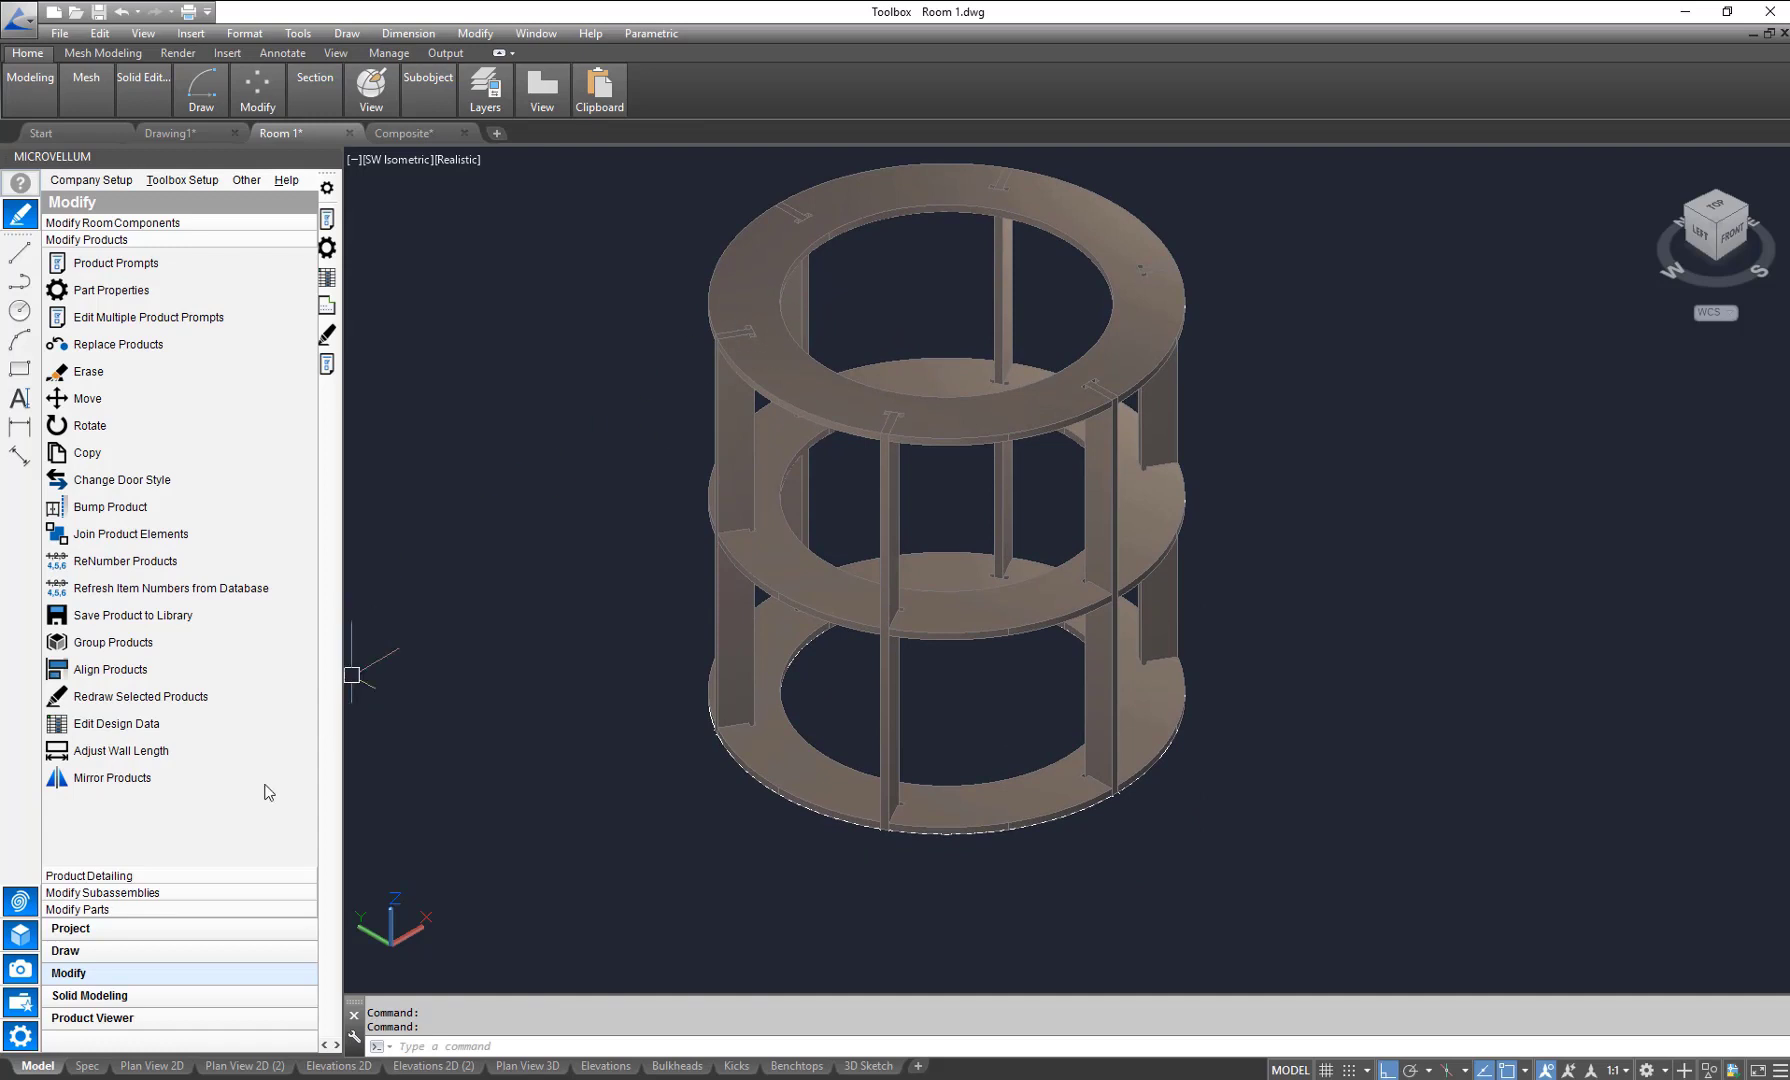
# Step: Run Solid Model Analyzer on all nine cage solids, window-selected with 'w'
pyautogui.click(102, 996)
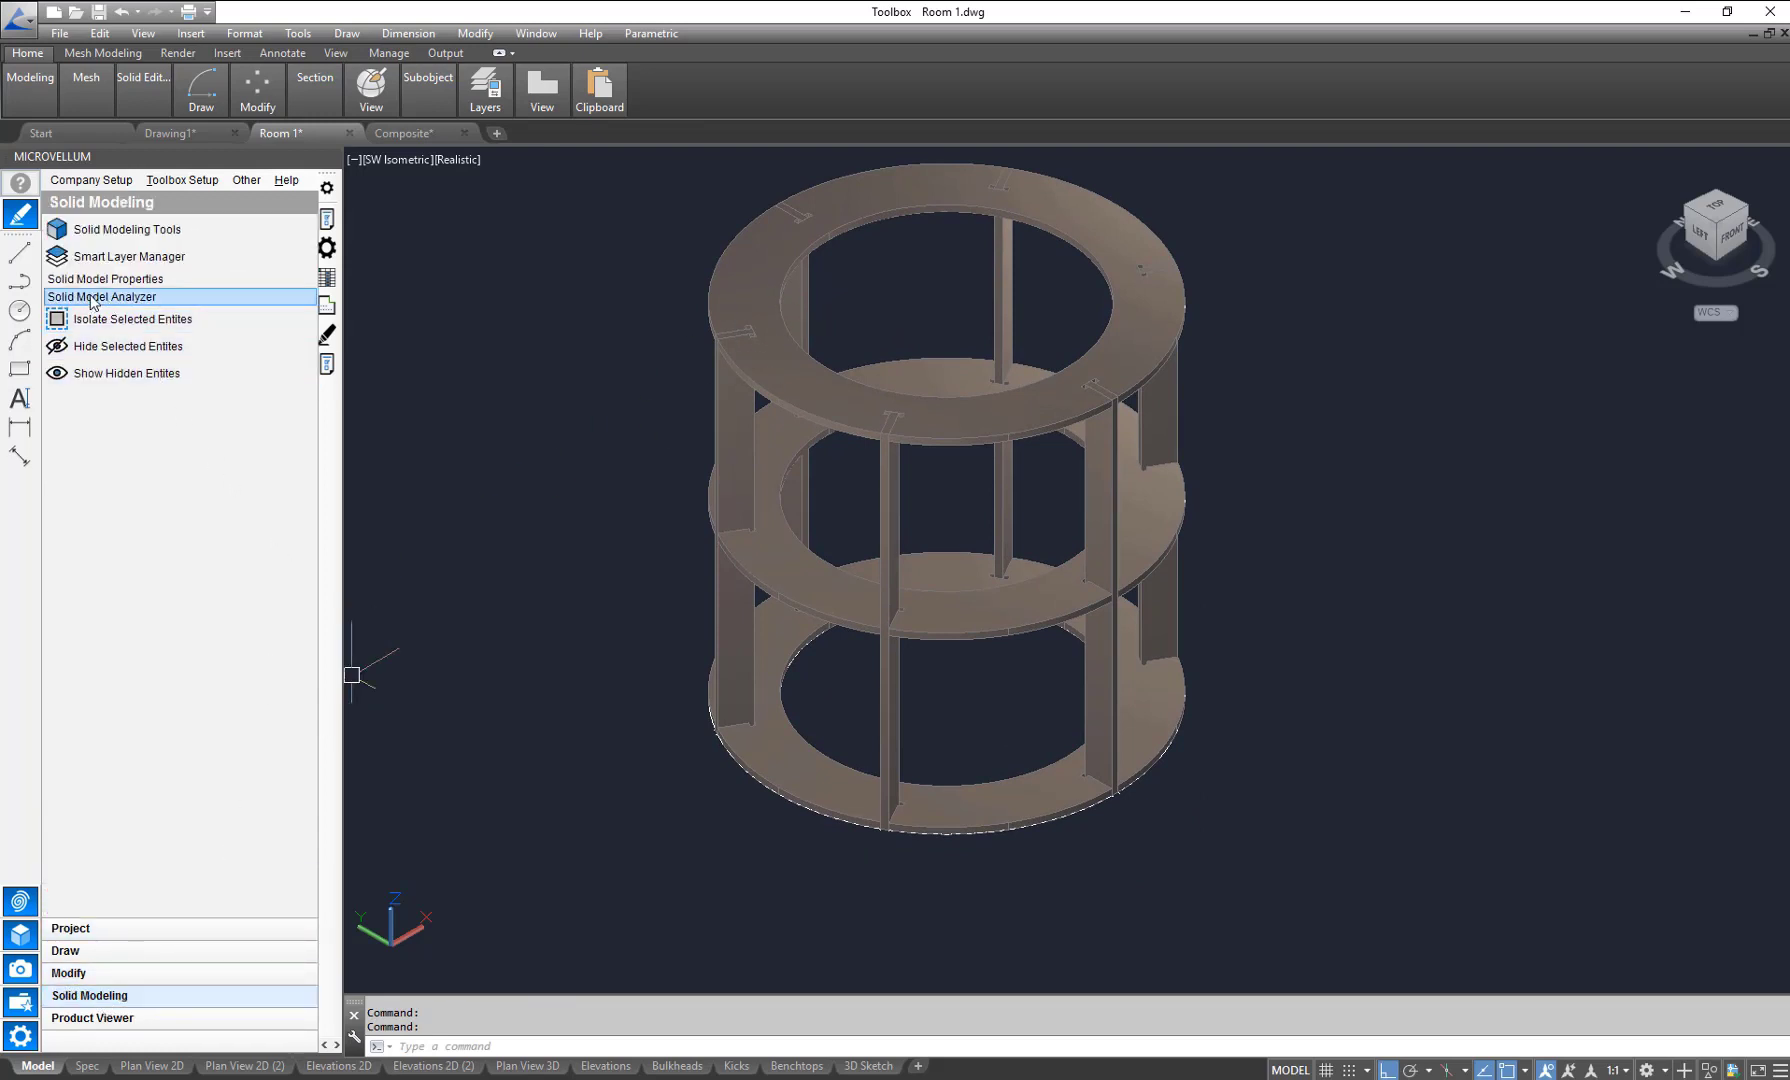
pyautogui.click(138, 300)
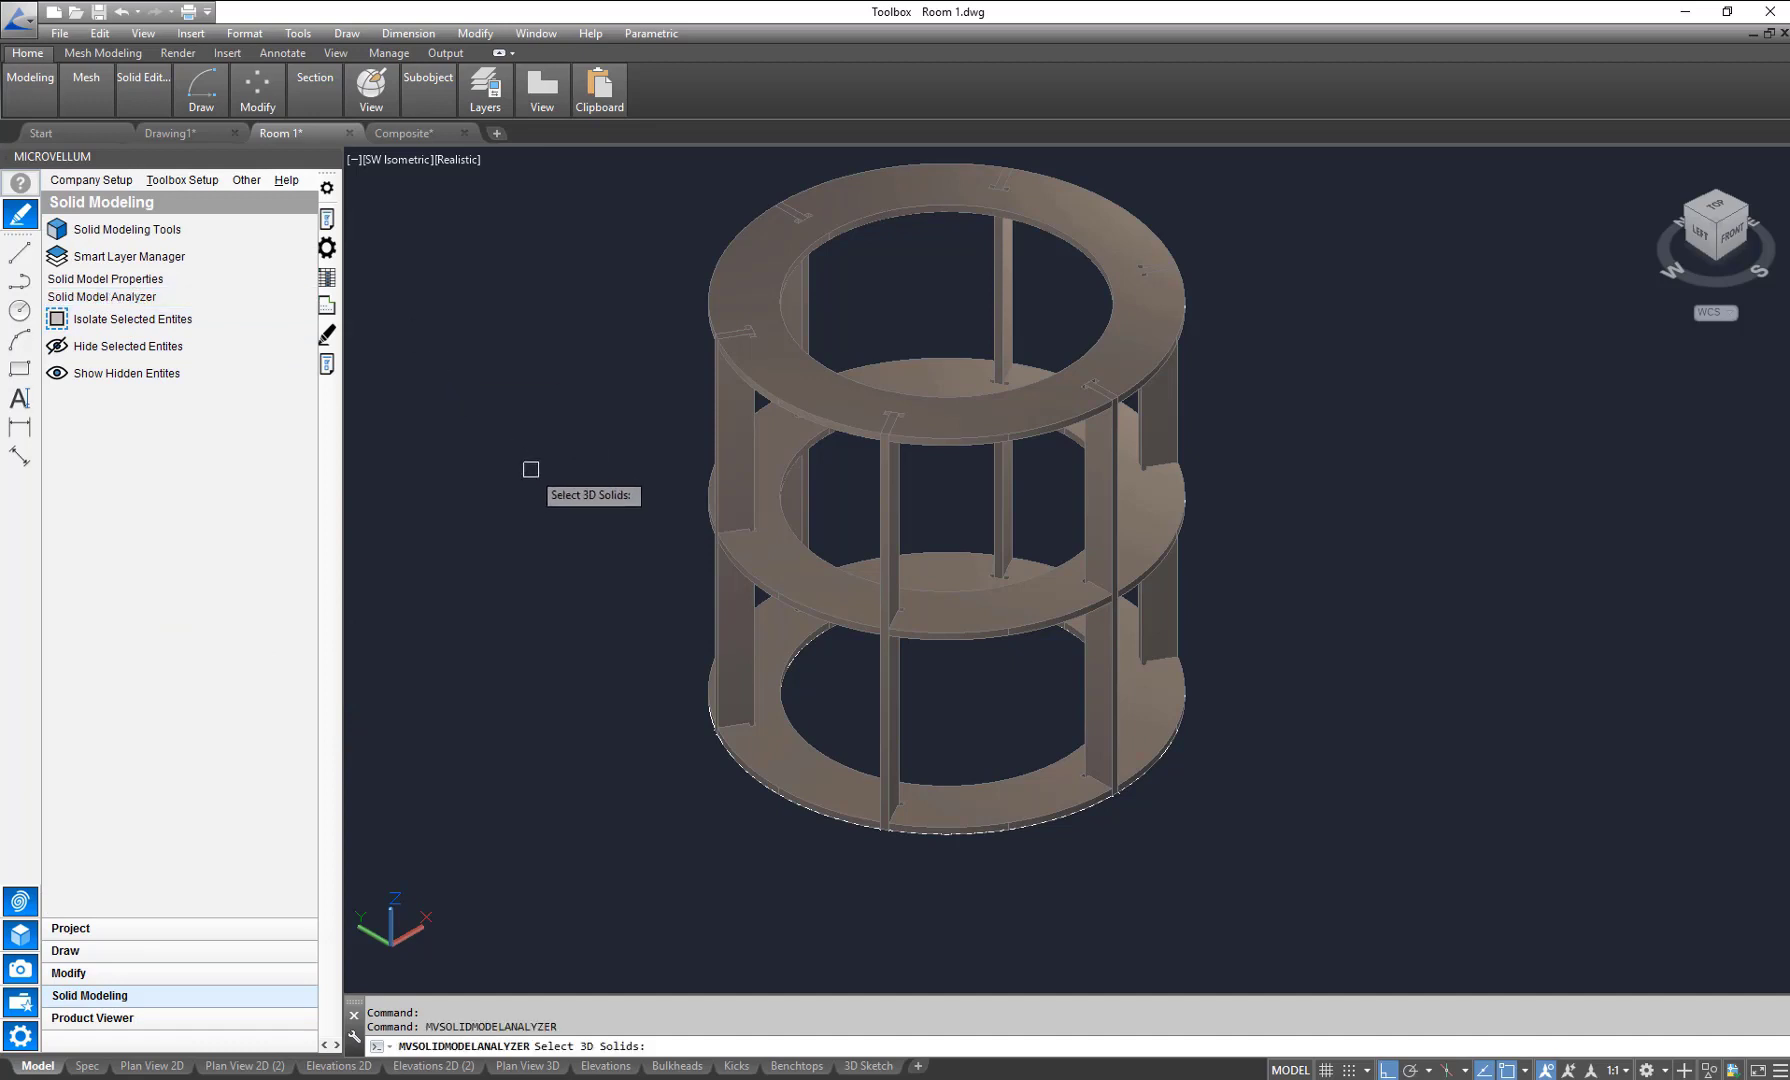
pyautogui.scroll(-2, 531, 467)
pyautogui.write('w')
pyautogui.press('Return')
pyautogui.click(573, 252)
pyautogui.click(1045, 718)
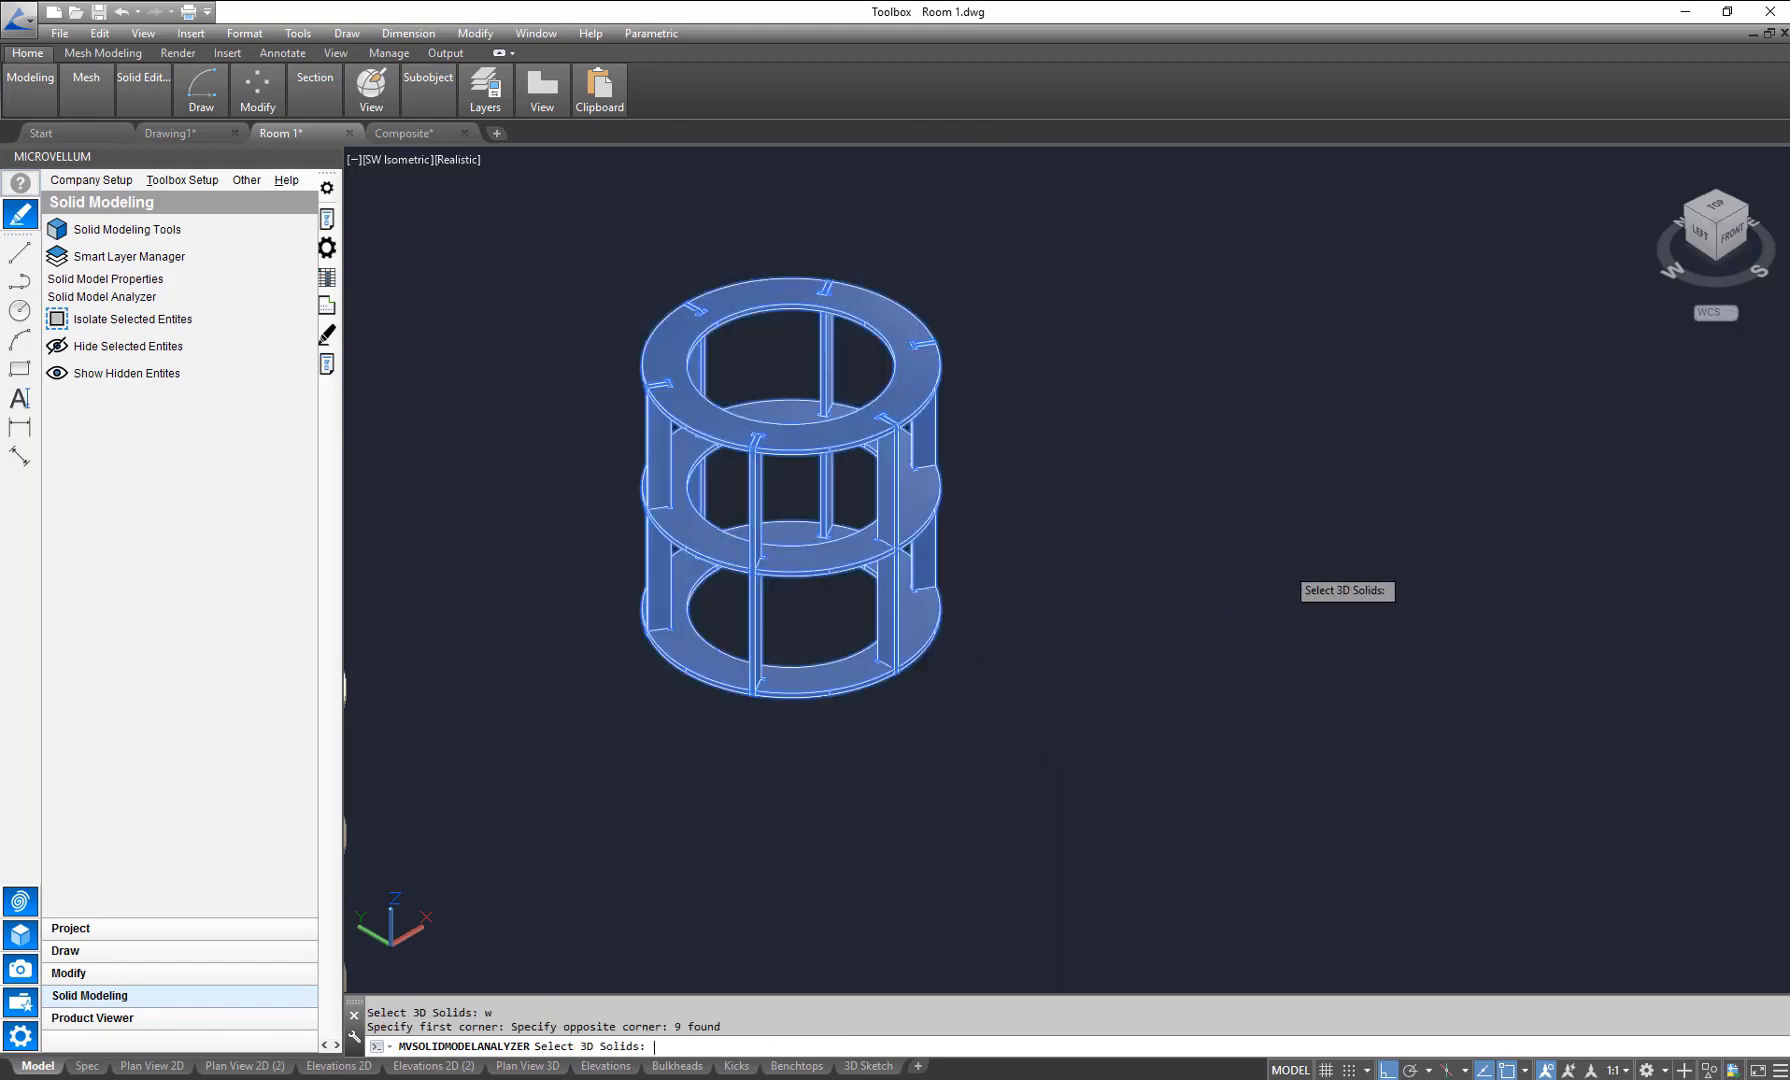
pyautogui.press('Return')
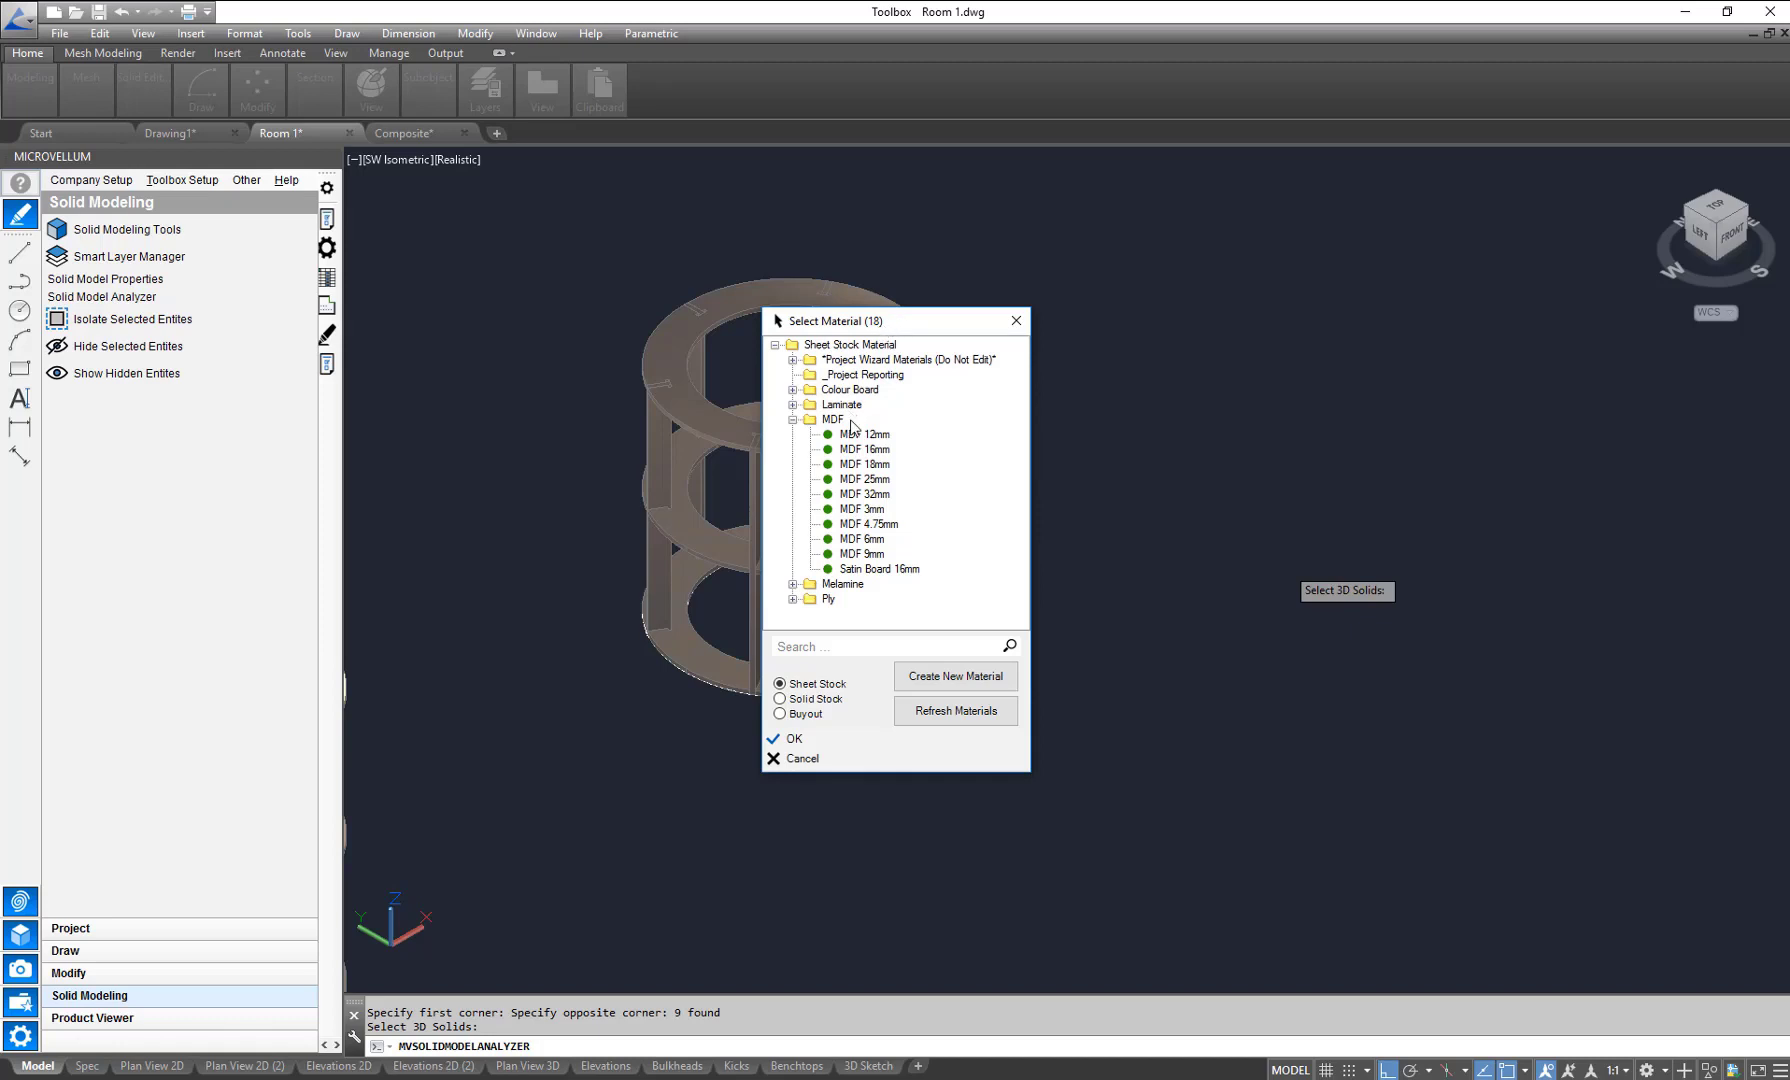
# Step: Choose MDF 18mm as the sheet material and confirm it
pyautogui.click(851, 465)
pyautogui.click(829, 741)
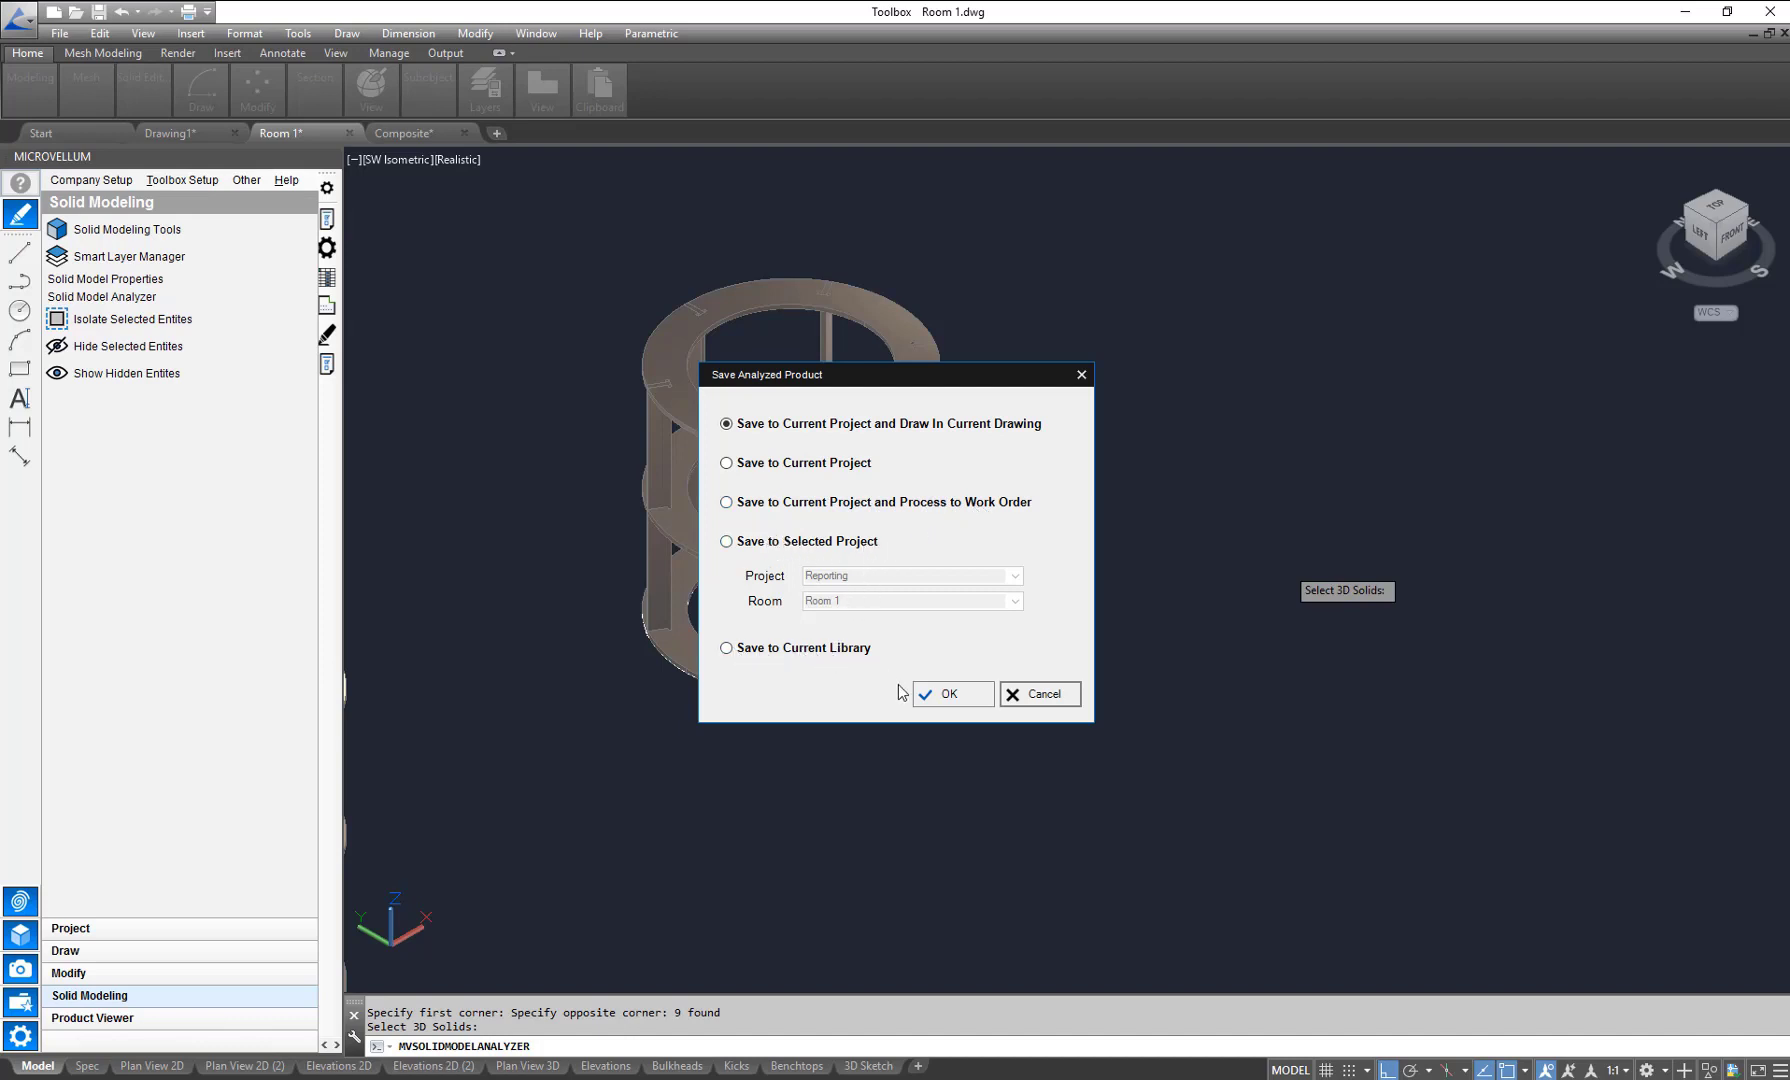
# Step: Save the product to the current project and place it in the drawing
pyautogui.click(948, 694)
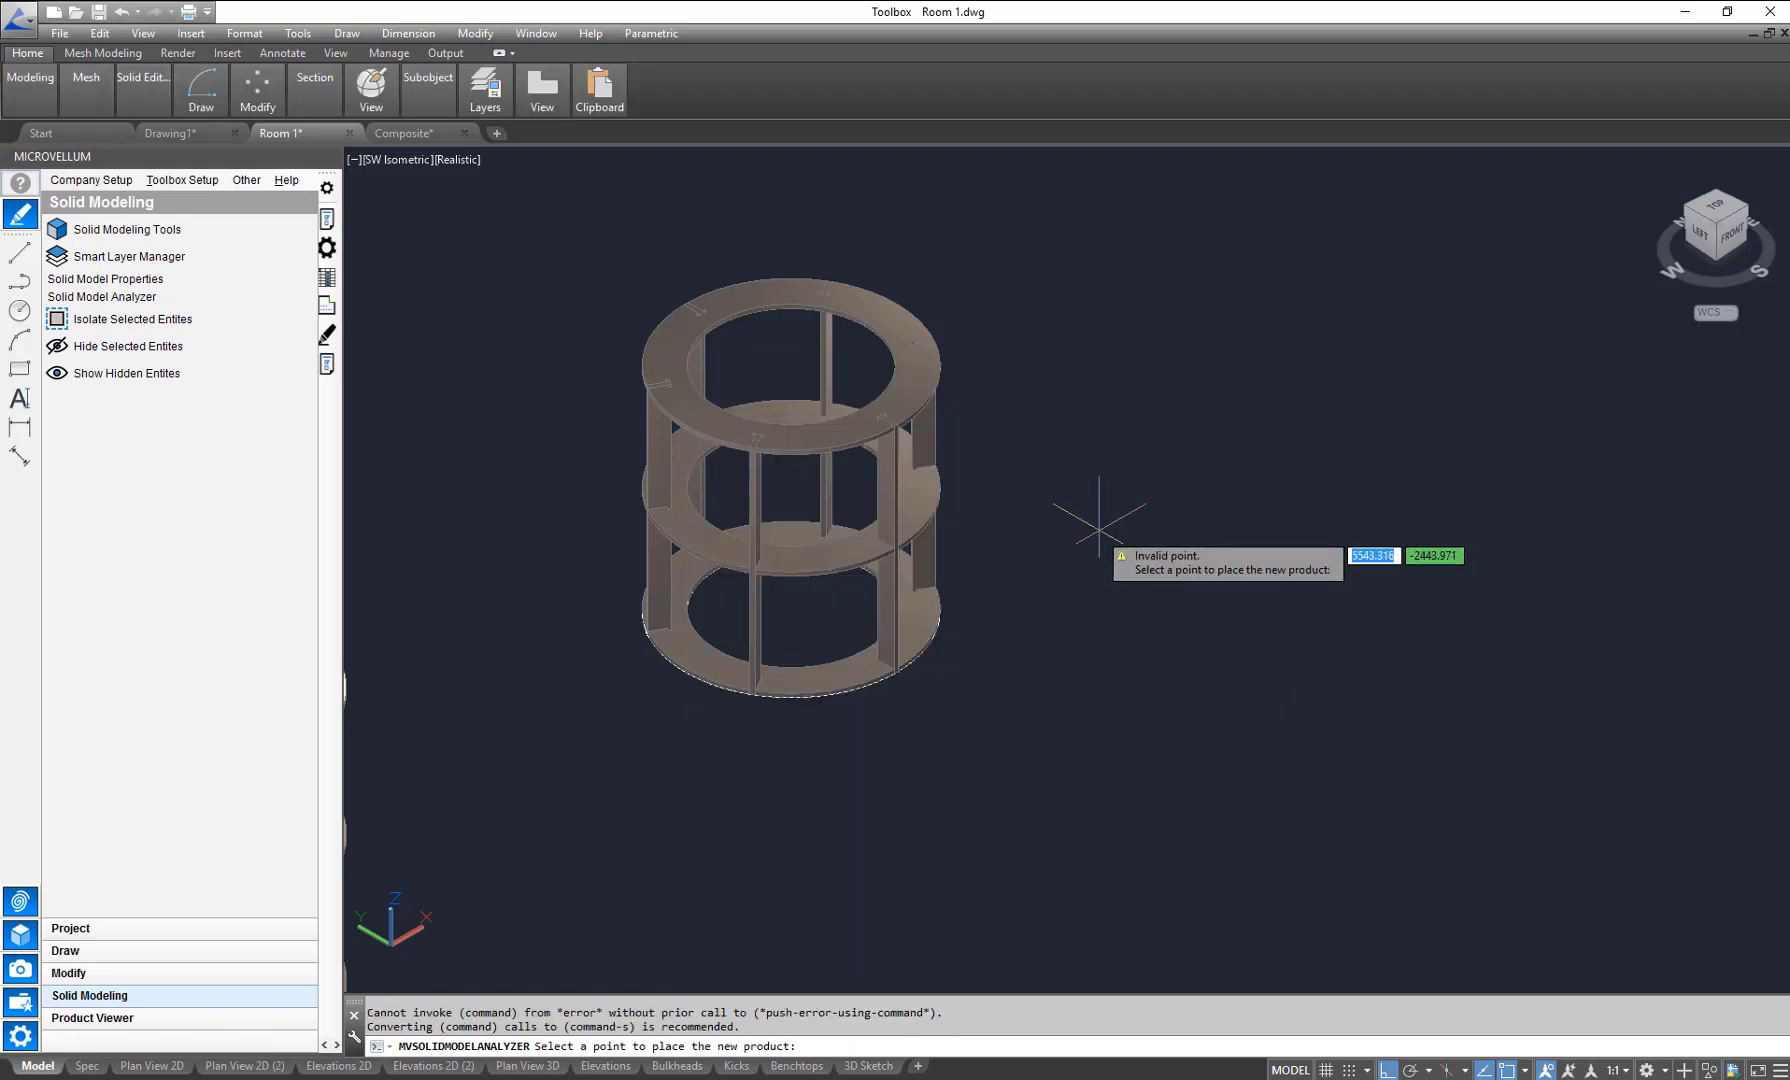
pyautogui.scroll(-3, 1095, 522)
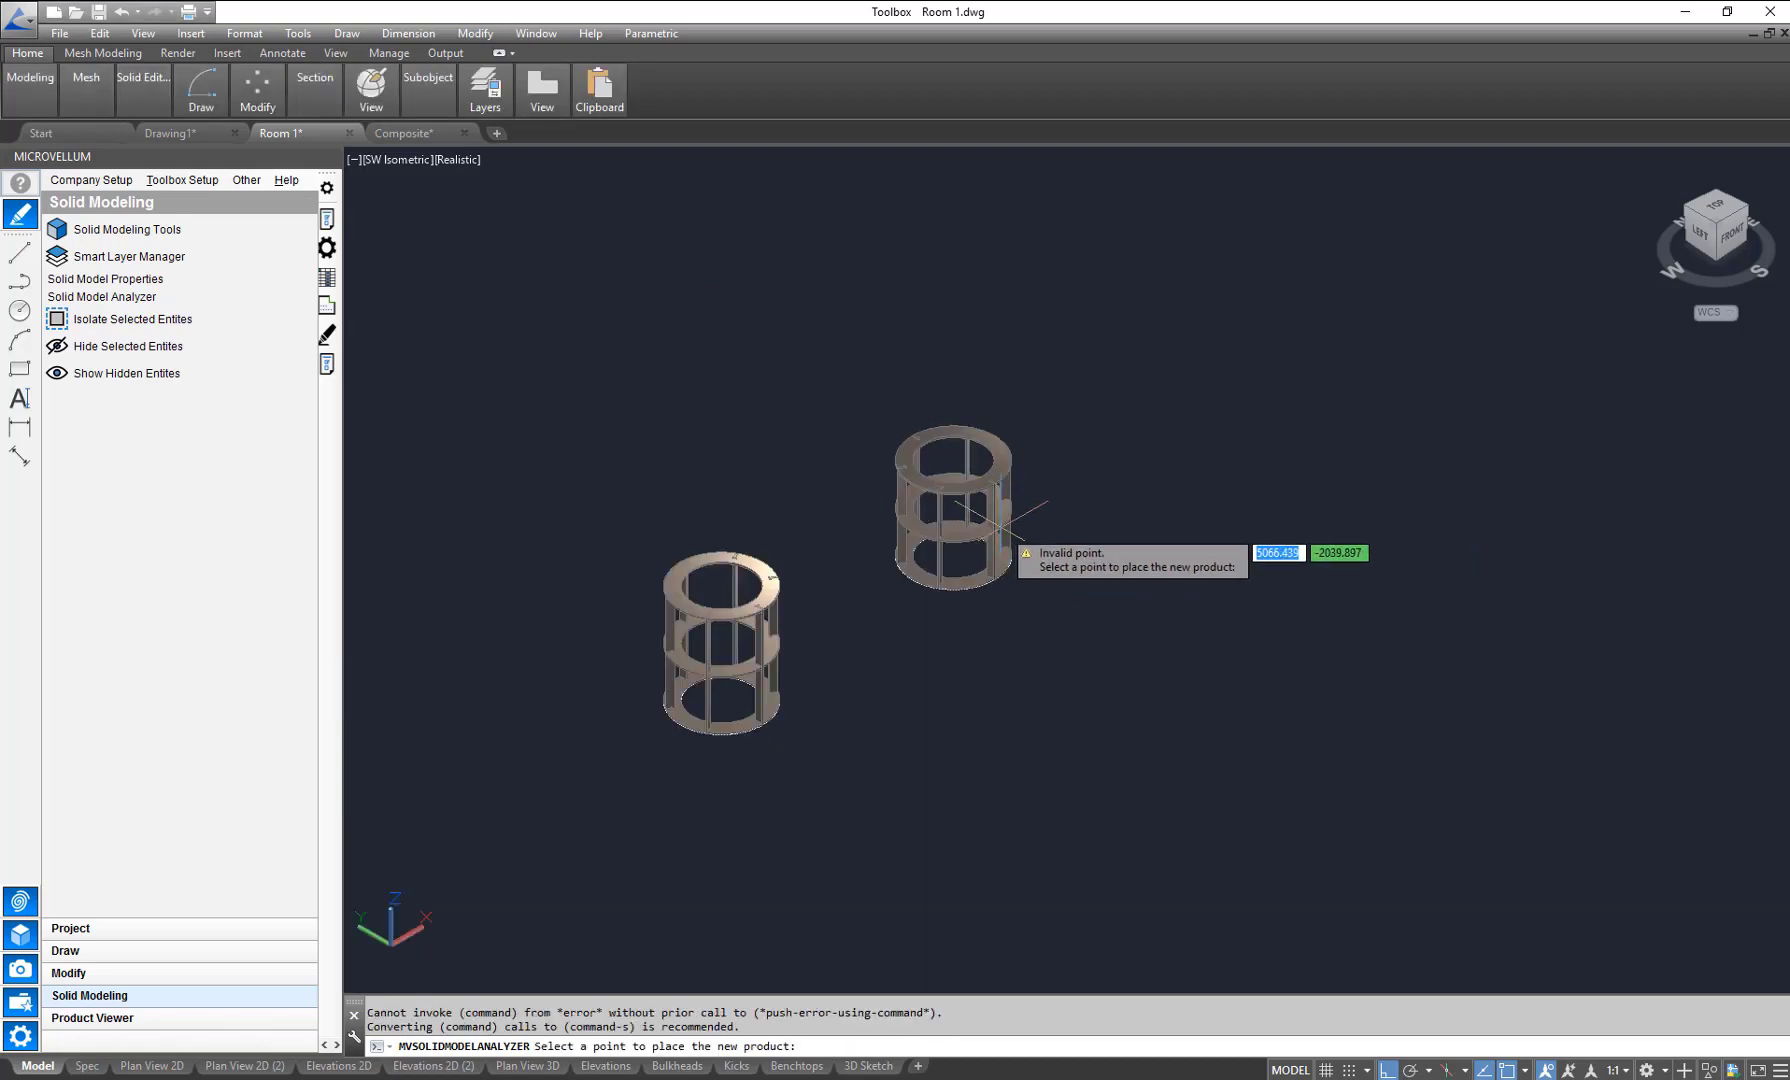
pyautogui.click(1373, 545)
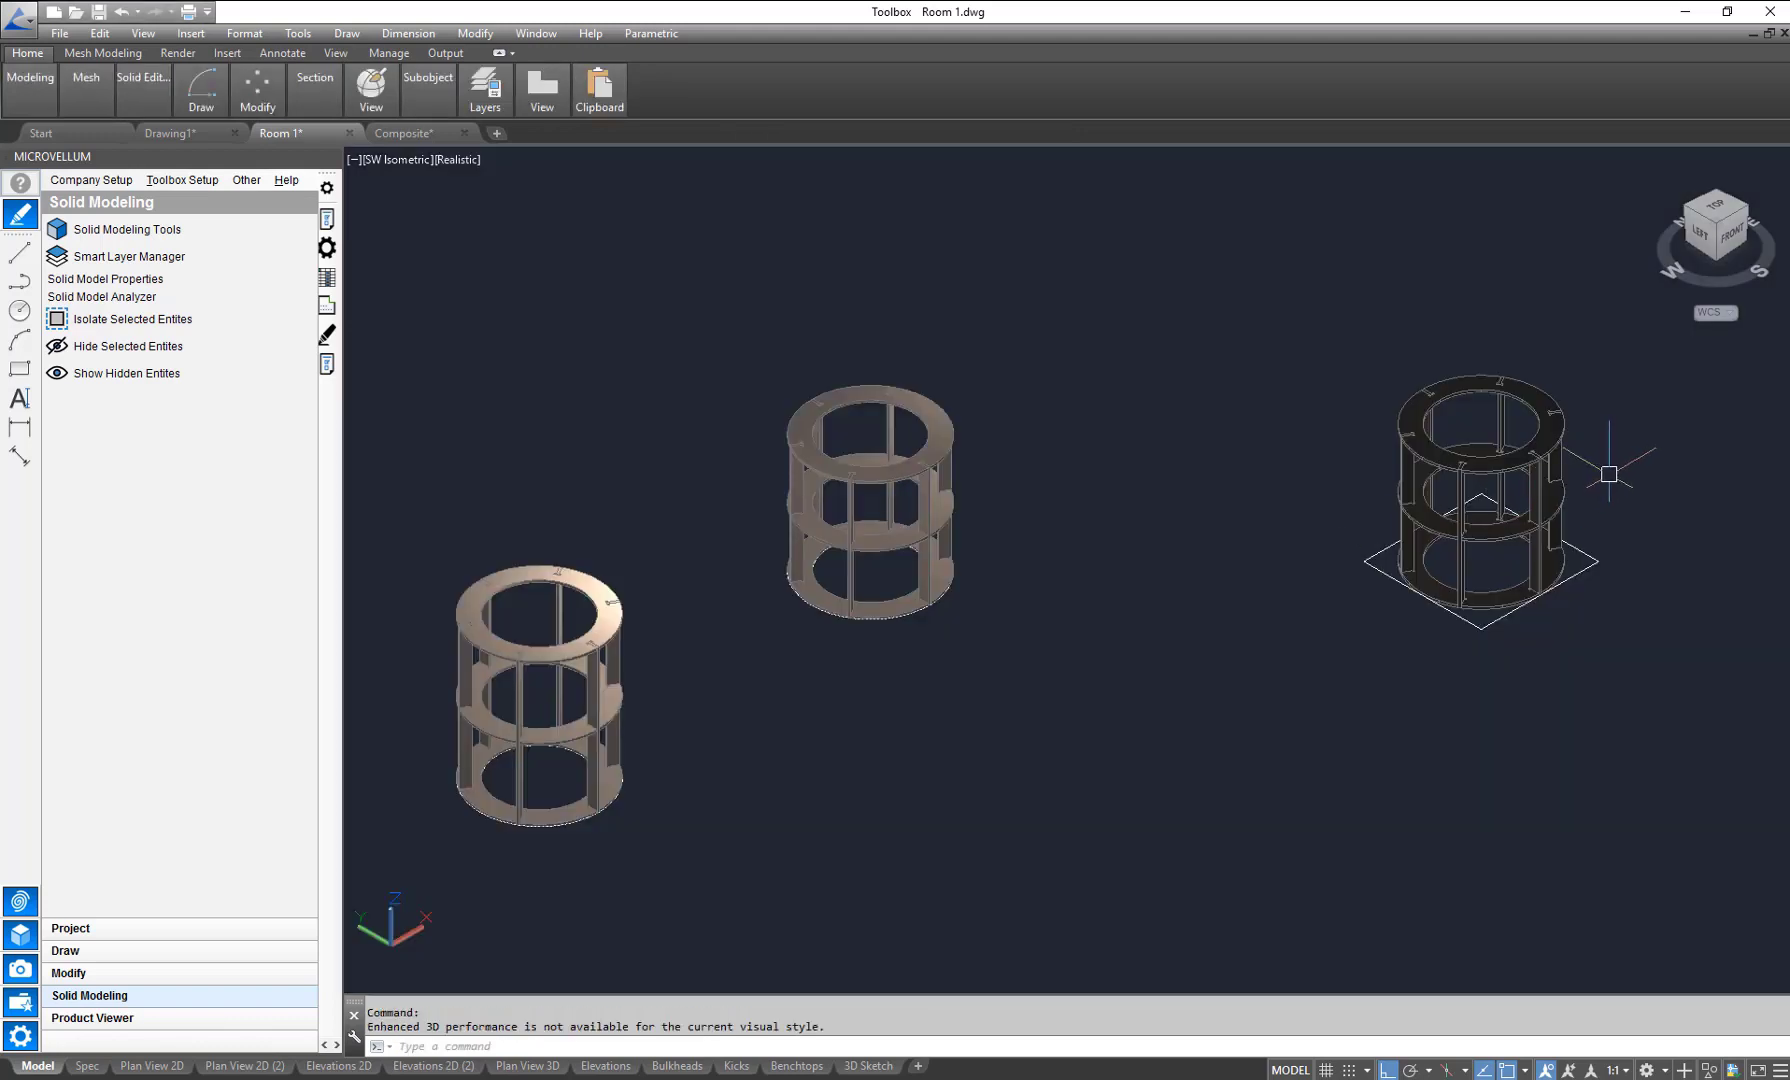
pyautogui.moveTo(1606, 472); pyautogui.dragTo(1172, 544, button='middle')
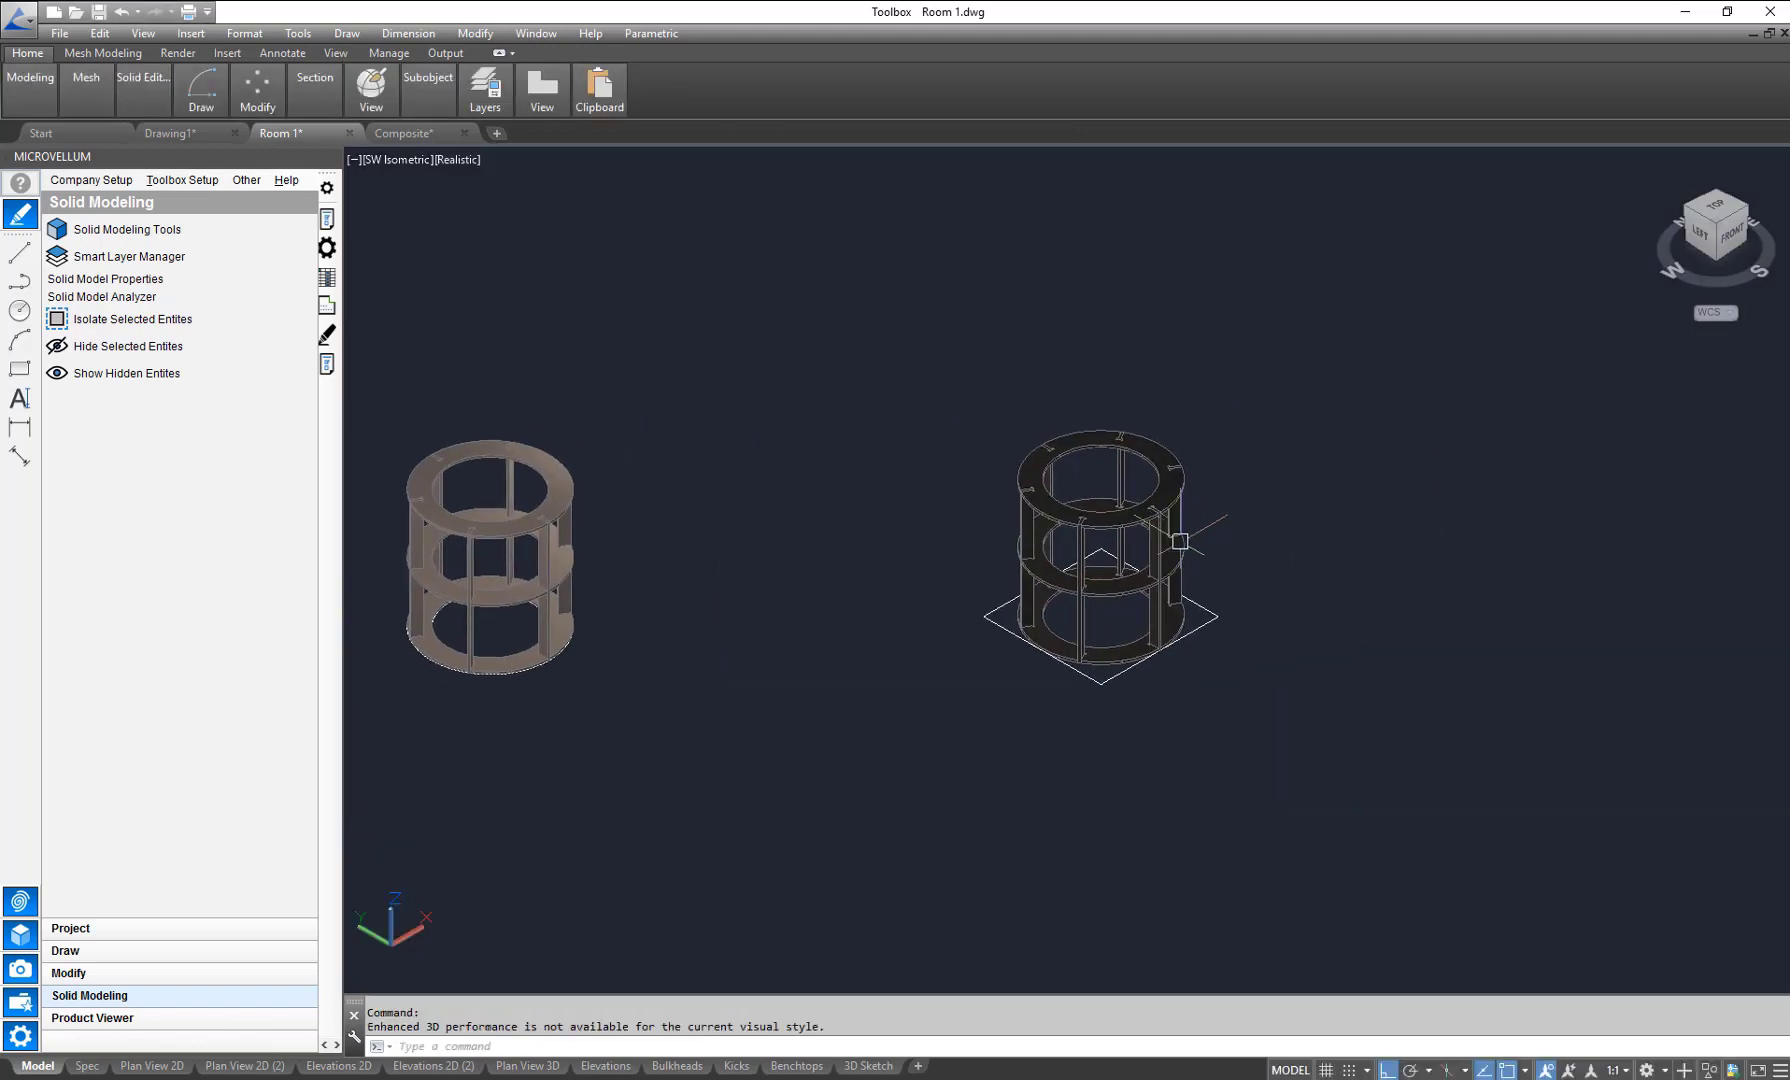
pyautogui.scroll(3, 1172, 544)
pyautogui.moveTo(1250, 430); pyautogui.dragTo(1099, 404, button='middle')
# Step: Check the cage's Part Properties, showing Part_1–Part_9 in MDF 18mm
pyautogui.click(326, 277)
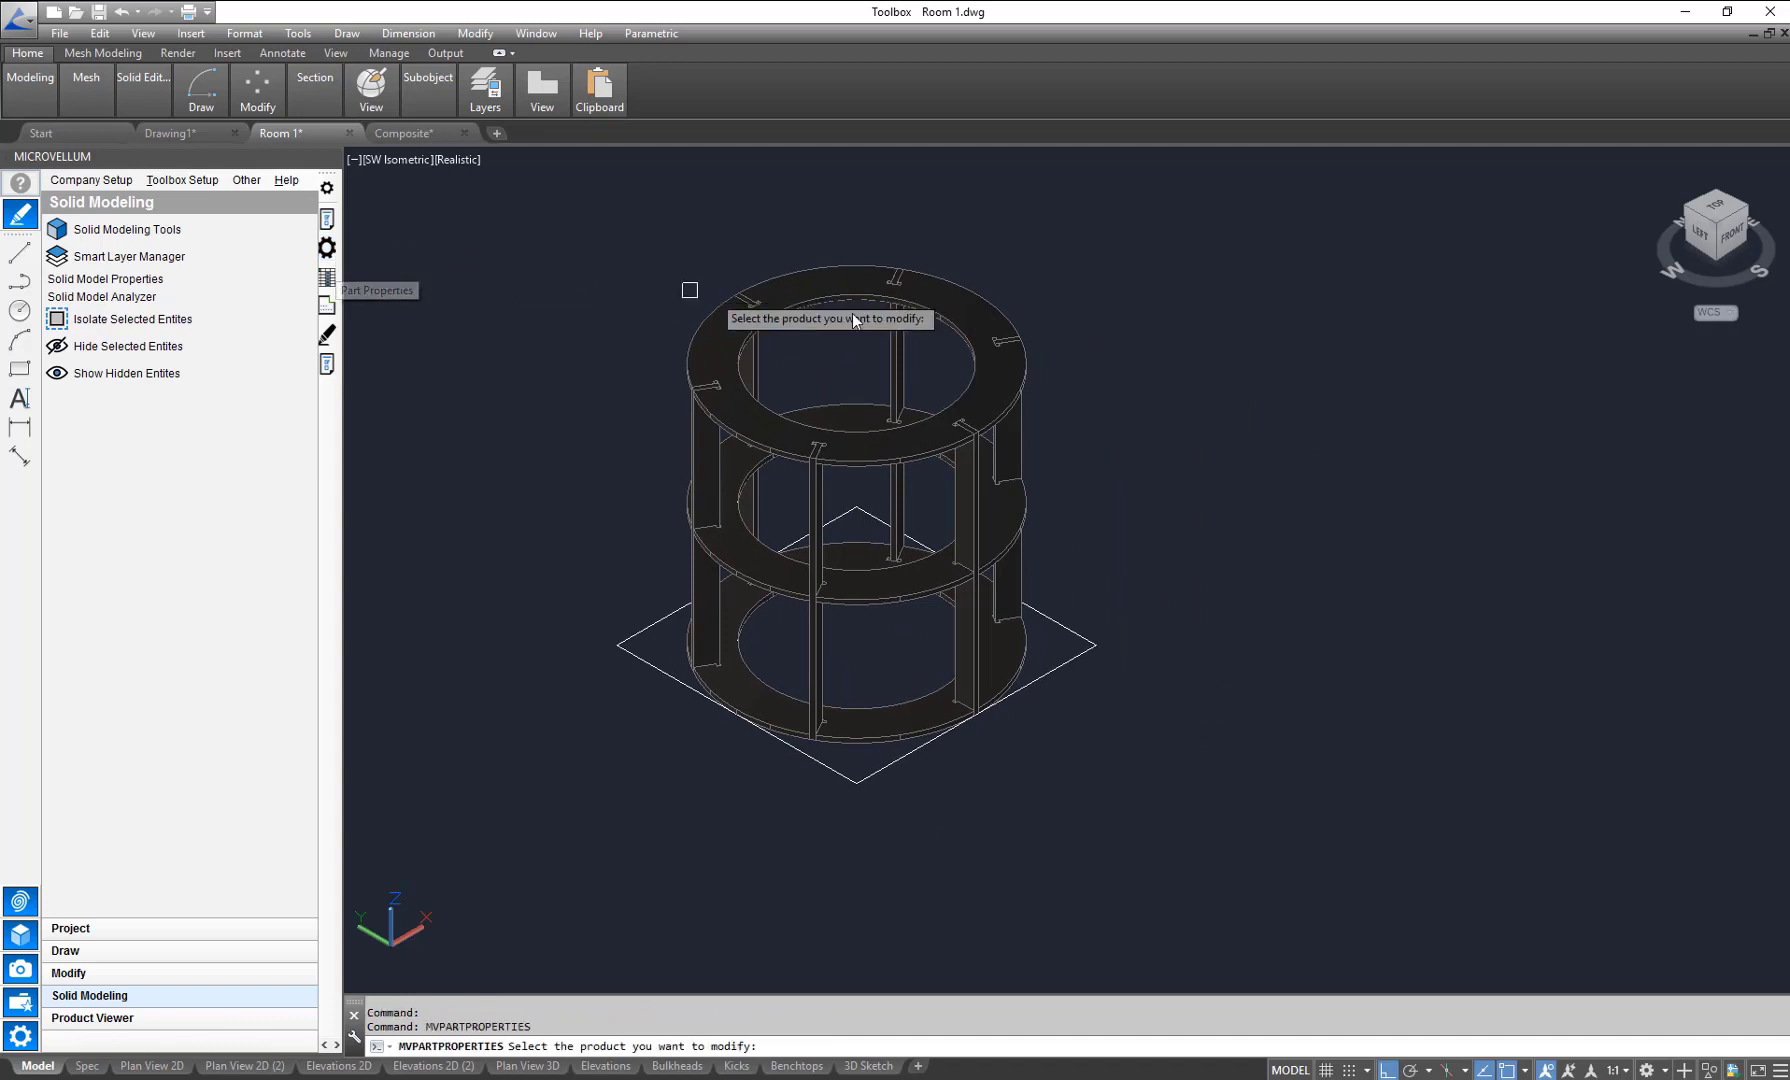
pyautogui.click(884, 300)
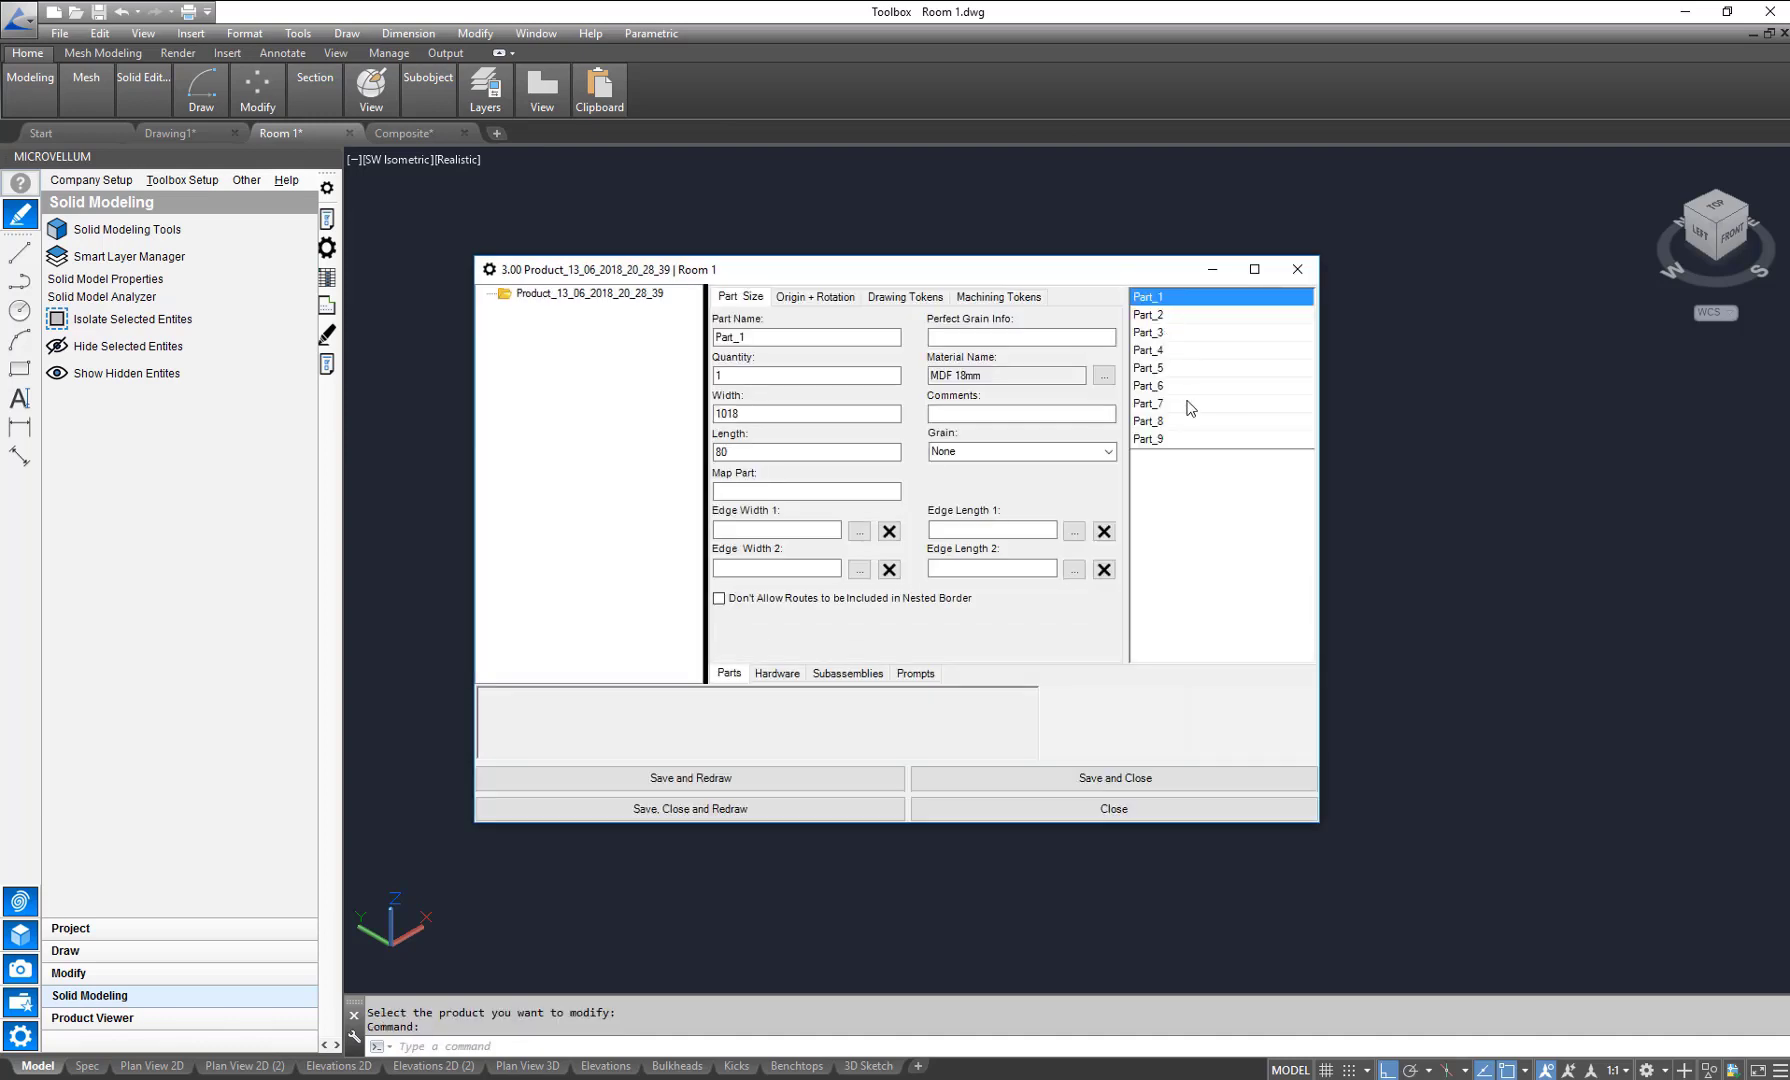
pyautogui.click(1297, 269)
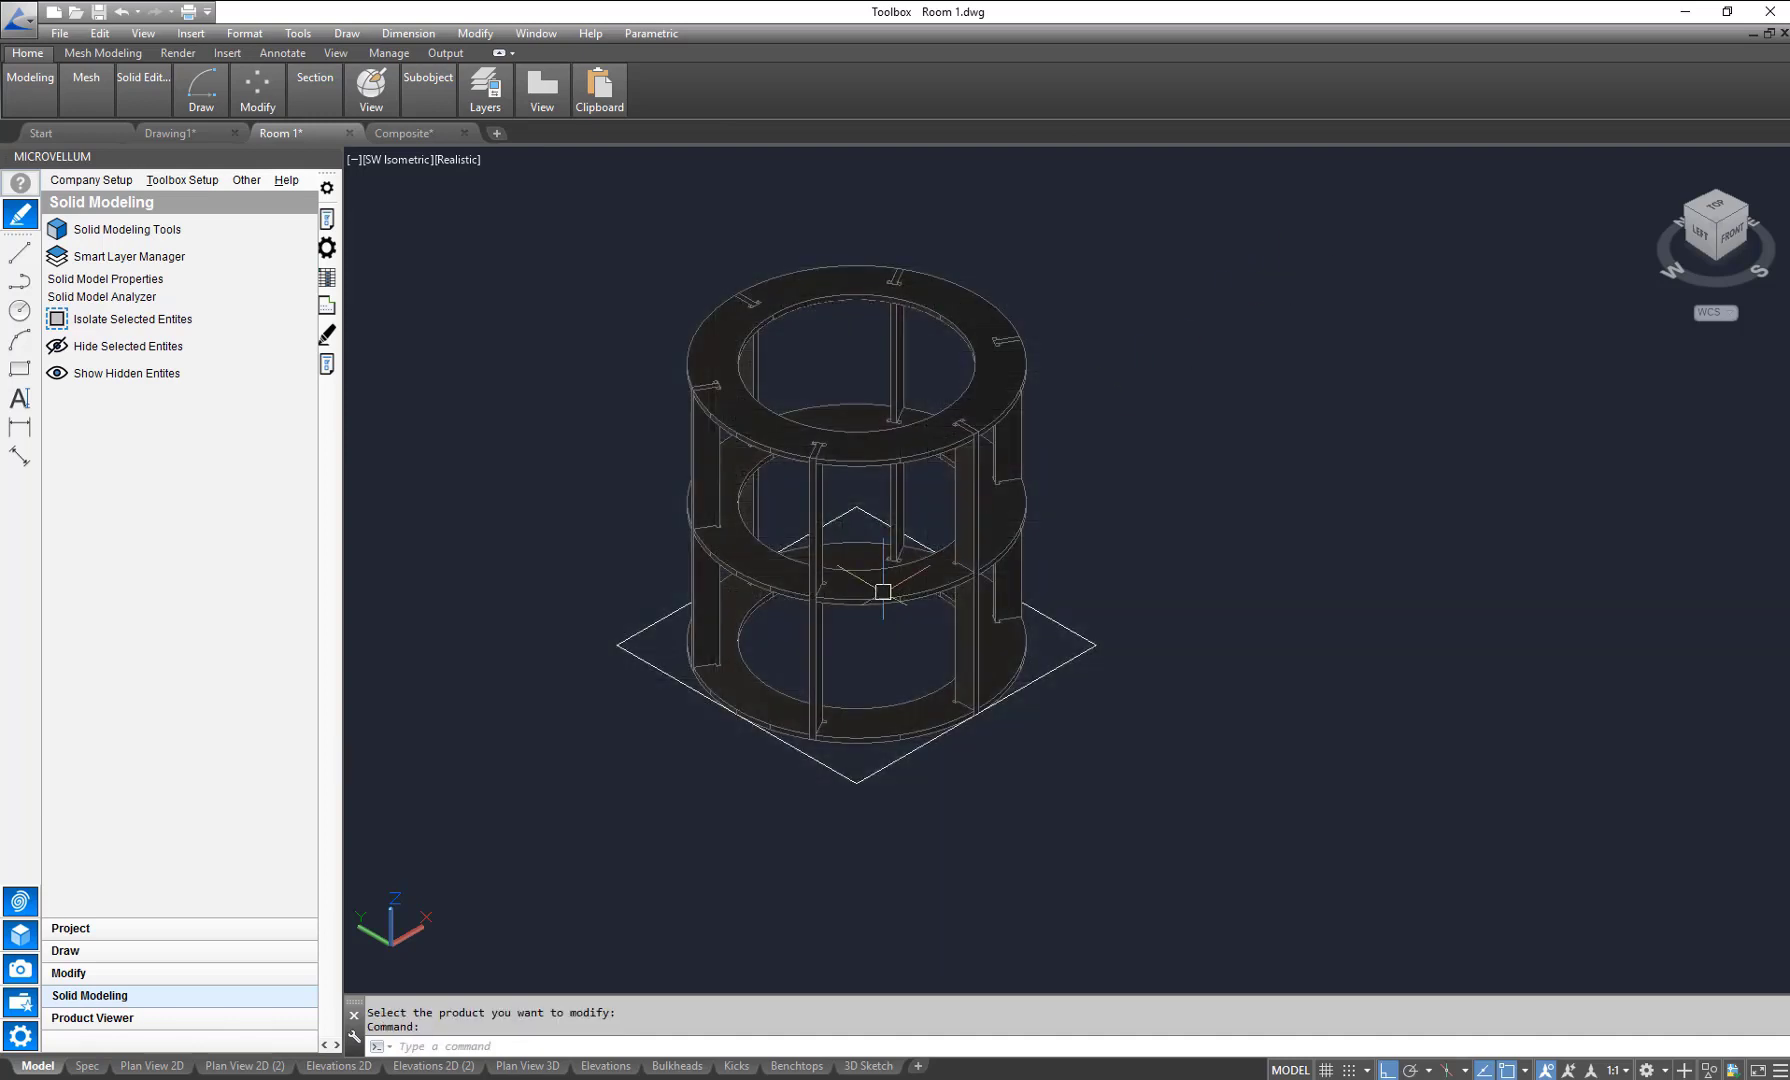
# Step: Draw the top ring in 2D as Part_7 Row 7.dwg and move the Parts List aside
pyautogui.click(180, 973)
pyautogui.click(157, 909)
pyautogui.click(124, 531)
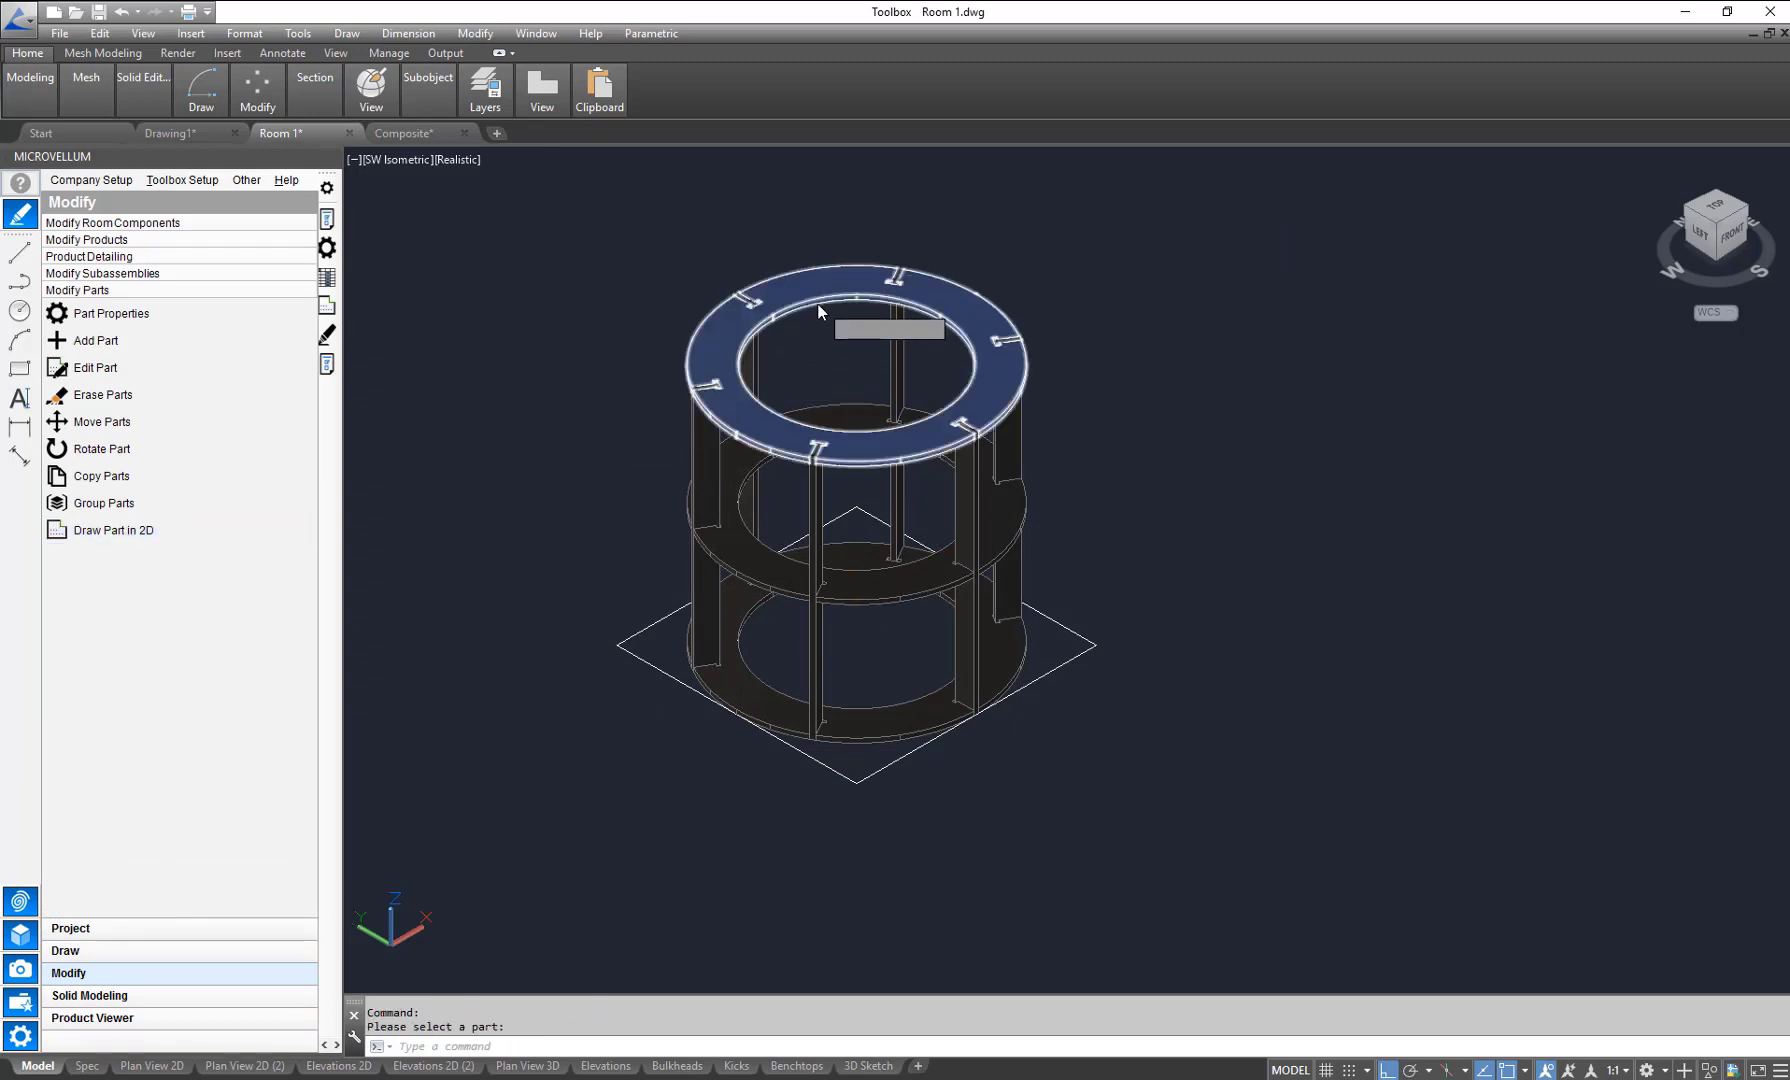
pyautogui.click(818, 311)
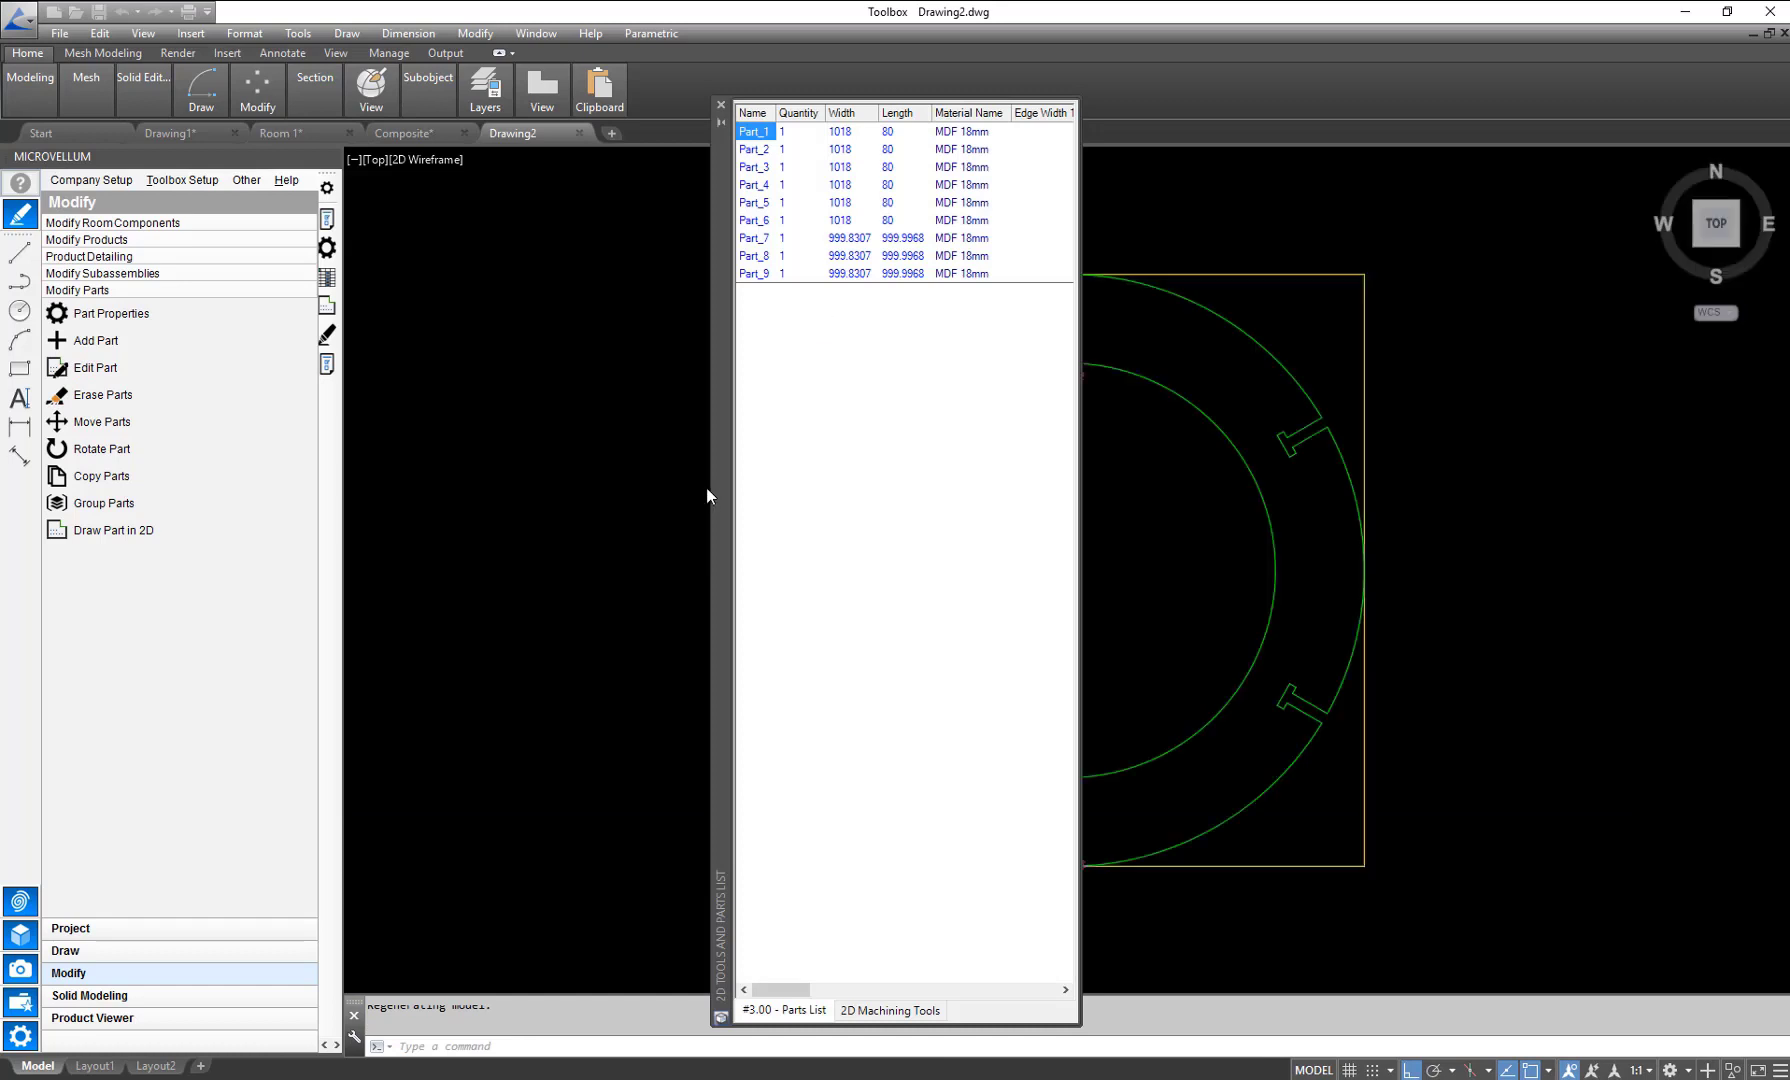
pyautogui.moveTo(717, 494)
pyautogui.mouseDown()
pyautogui.moveTo(313, 517)
pyautogui.moveTo(291, 498)
pyautogui.mouseUp()
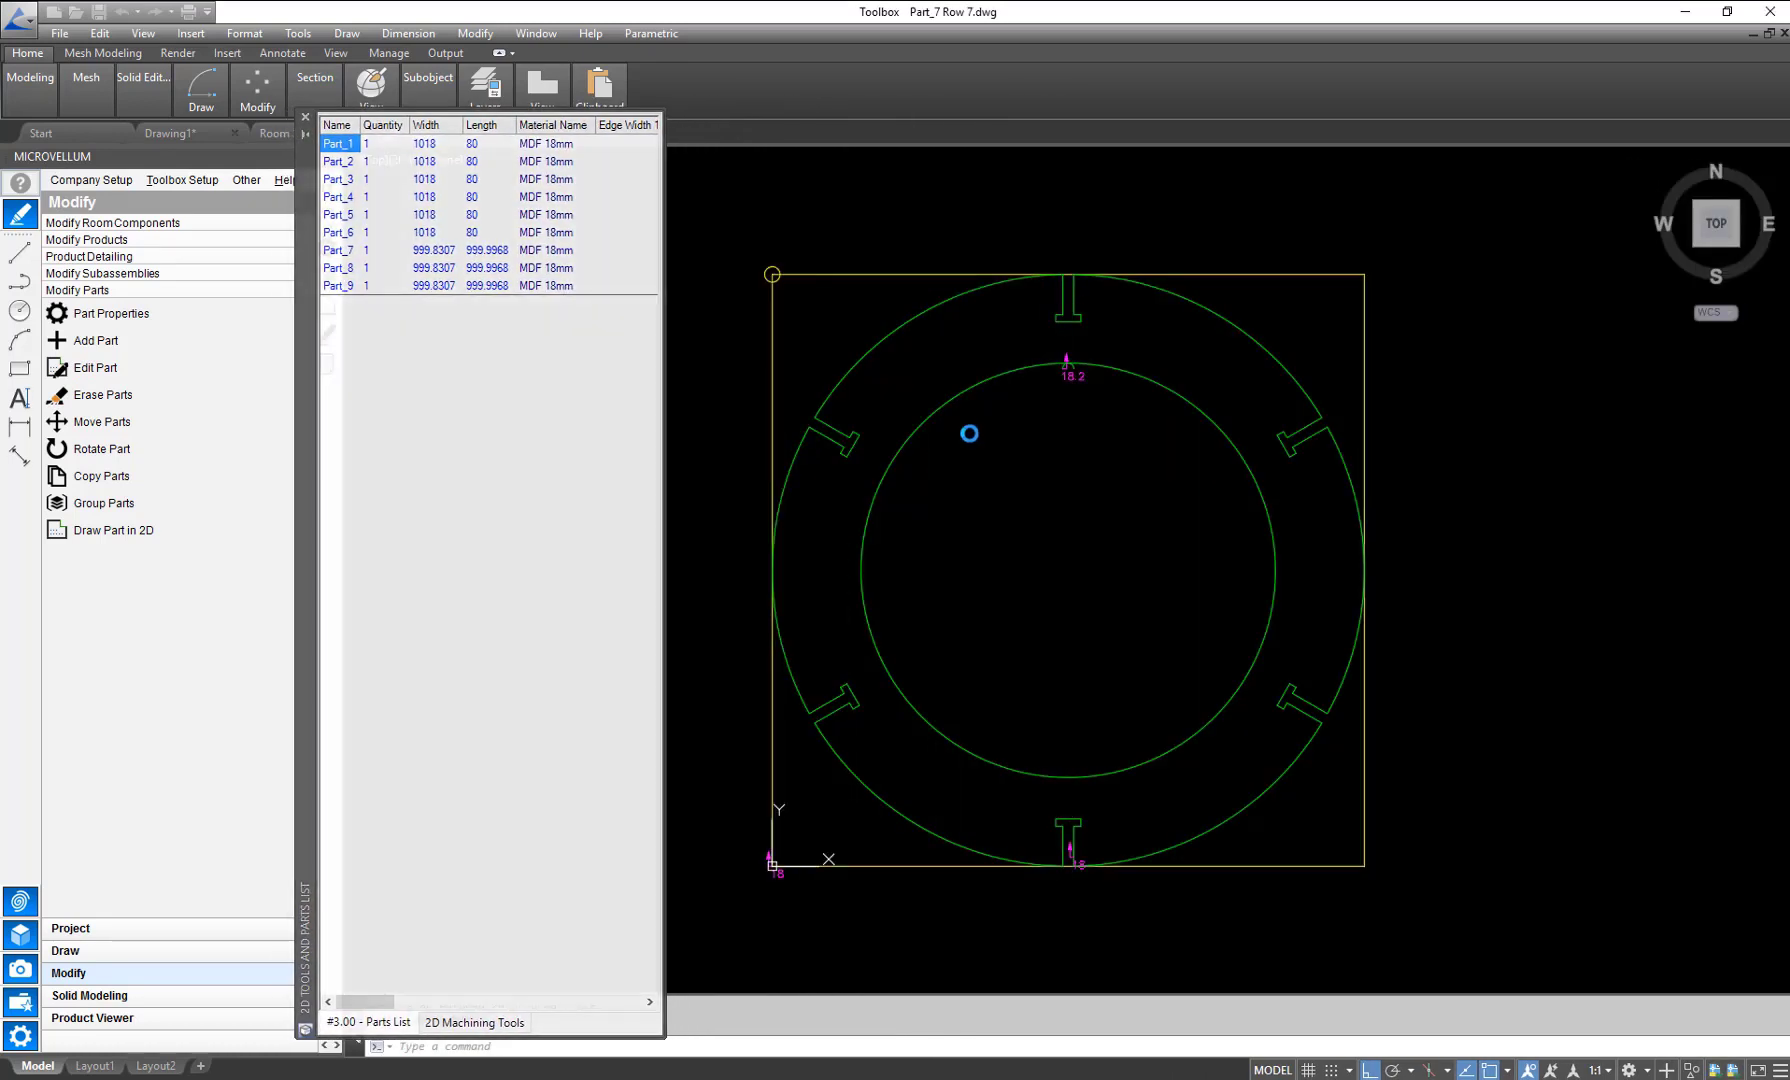